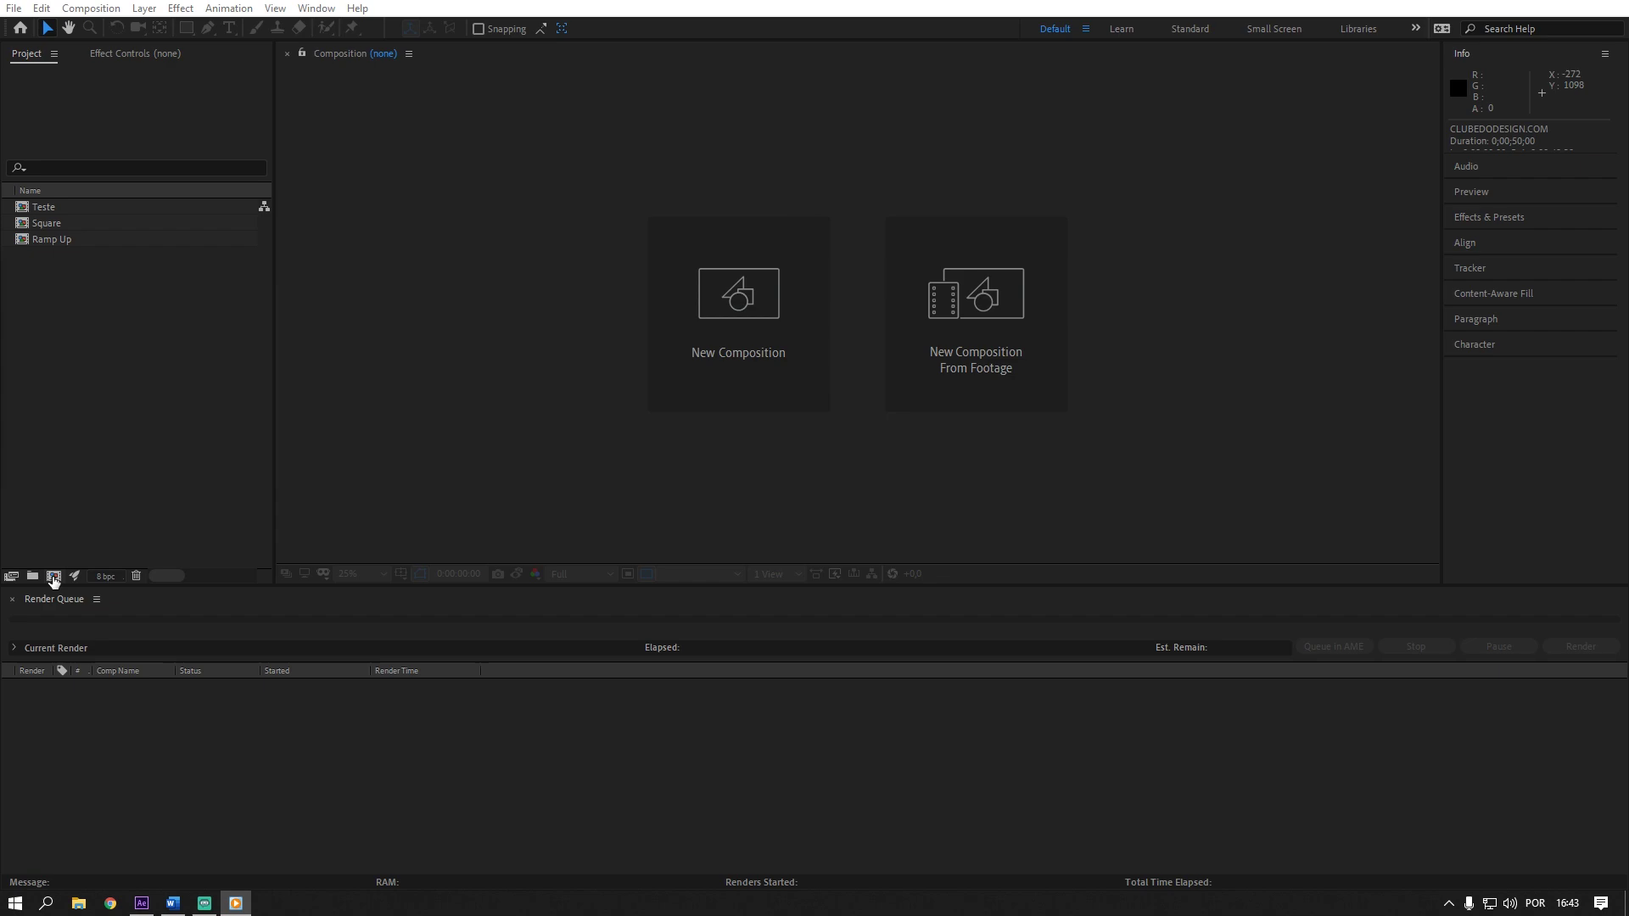
- Create a new composition named "Animação de Texto" with the HDTV 1080 29.97 preset
{"action": "left_click", "coordinate": [722, 333]}
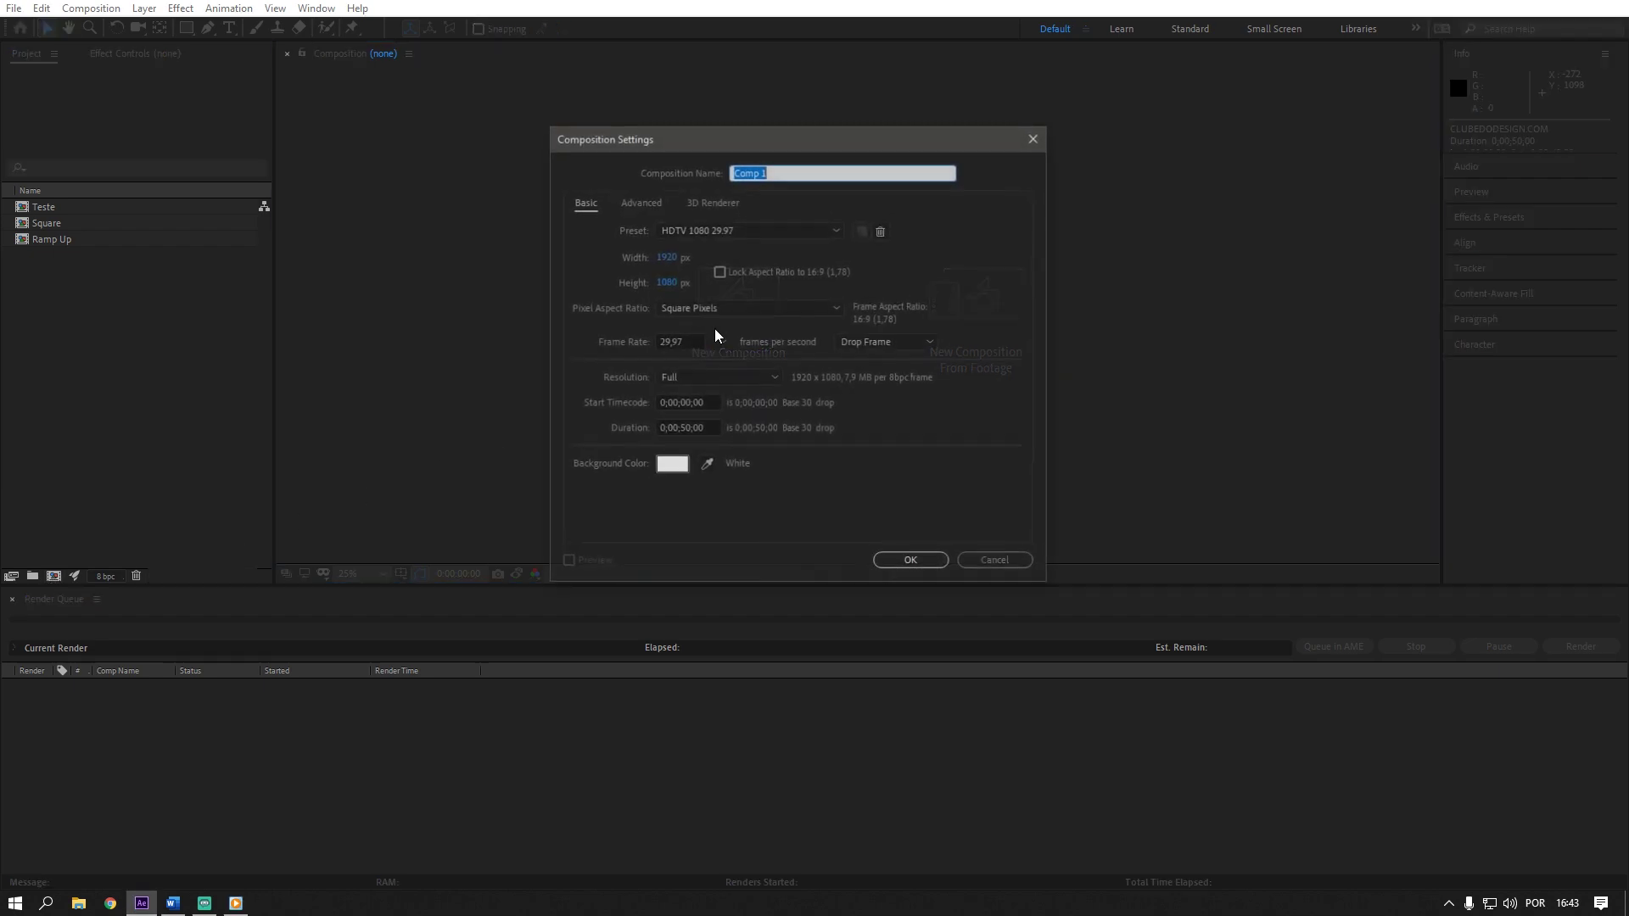
{"action": "type", "text": "Animação de Texto"}
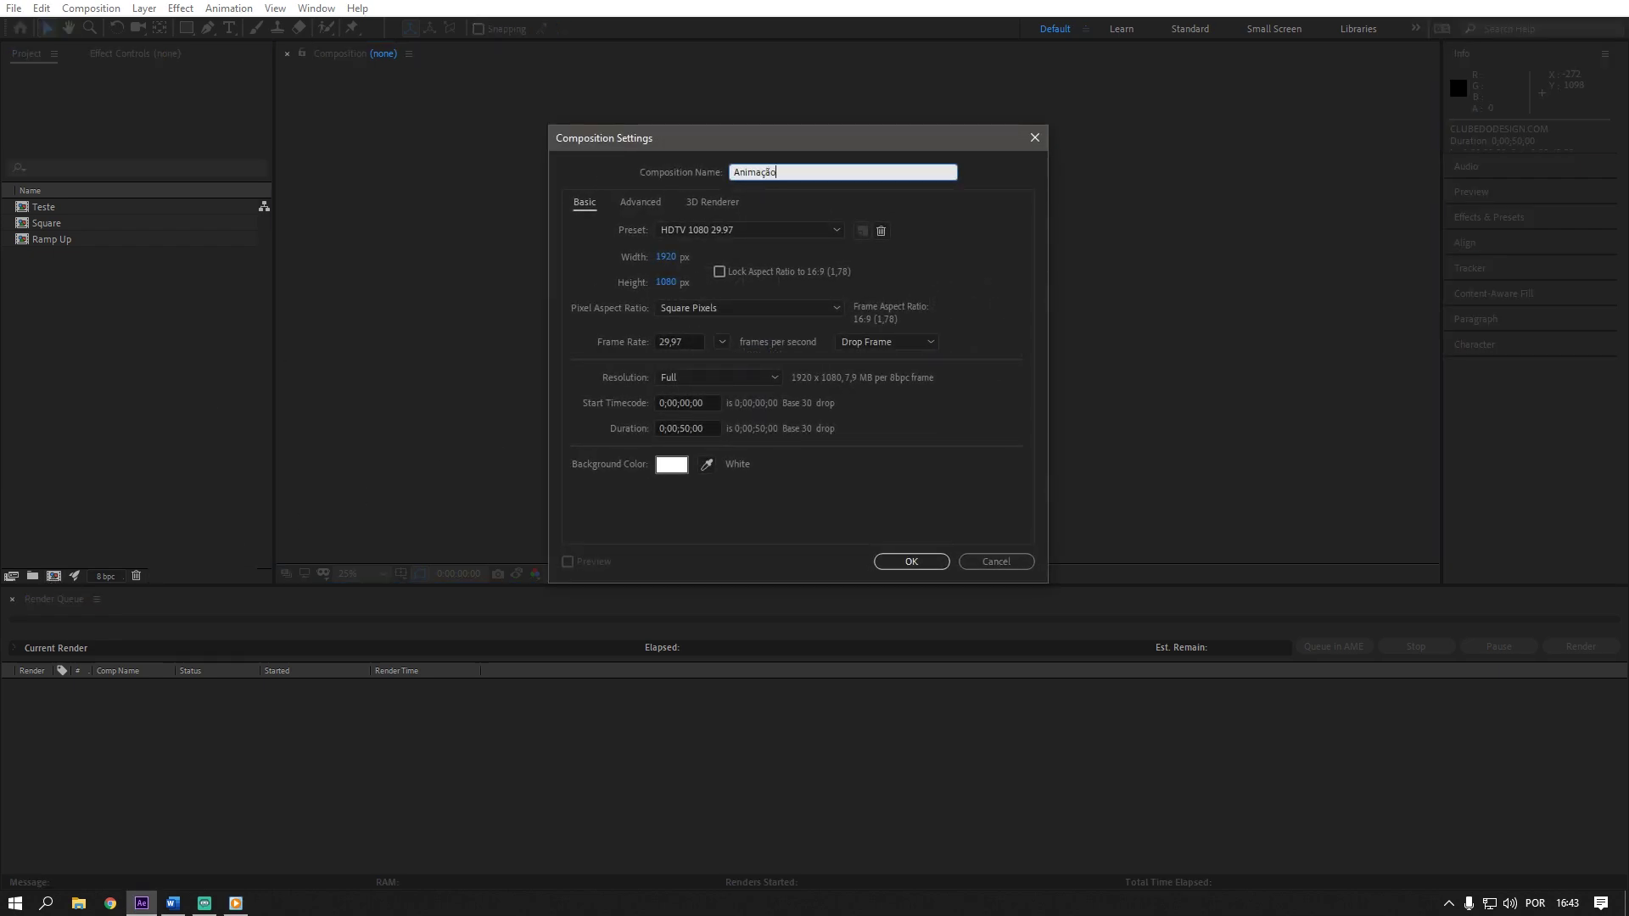
{"action": "left_click", "coordinate": [932, 561]}
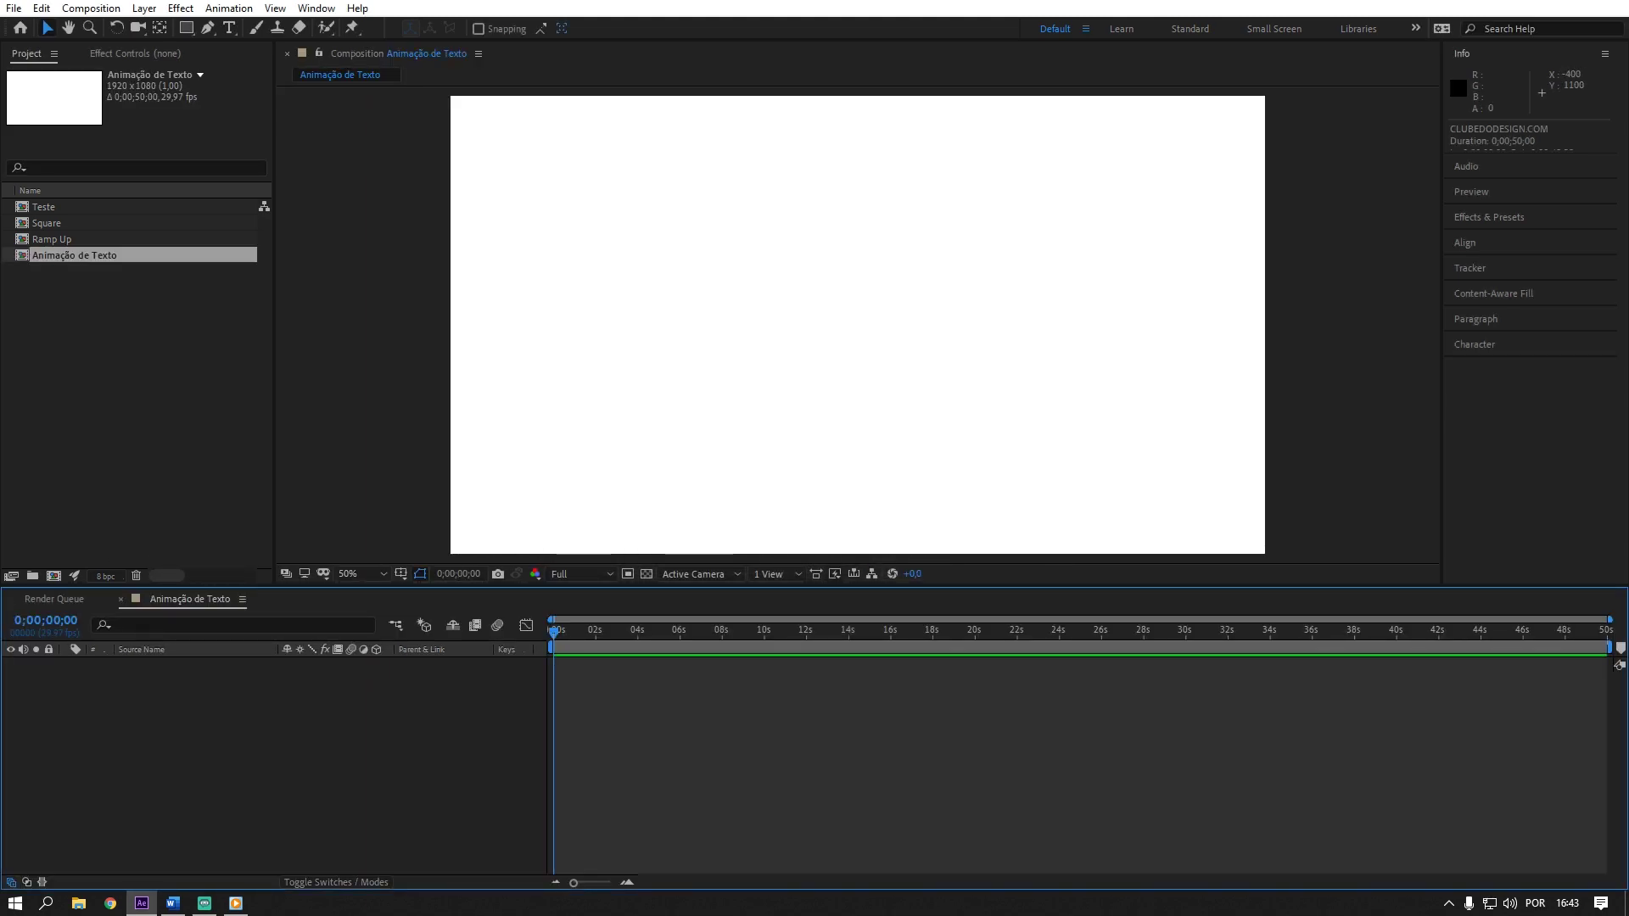
{"action": "left_click", "coordinate": [235, 904]}
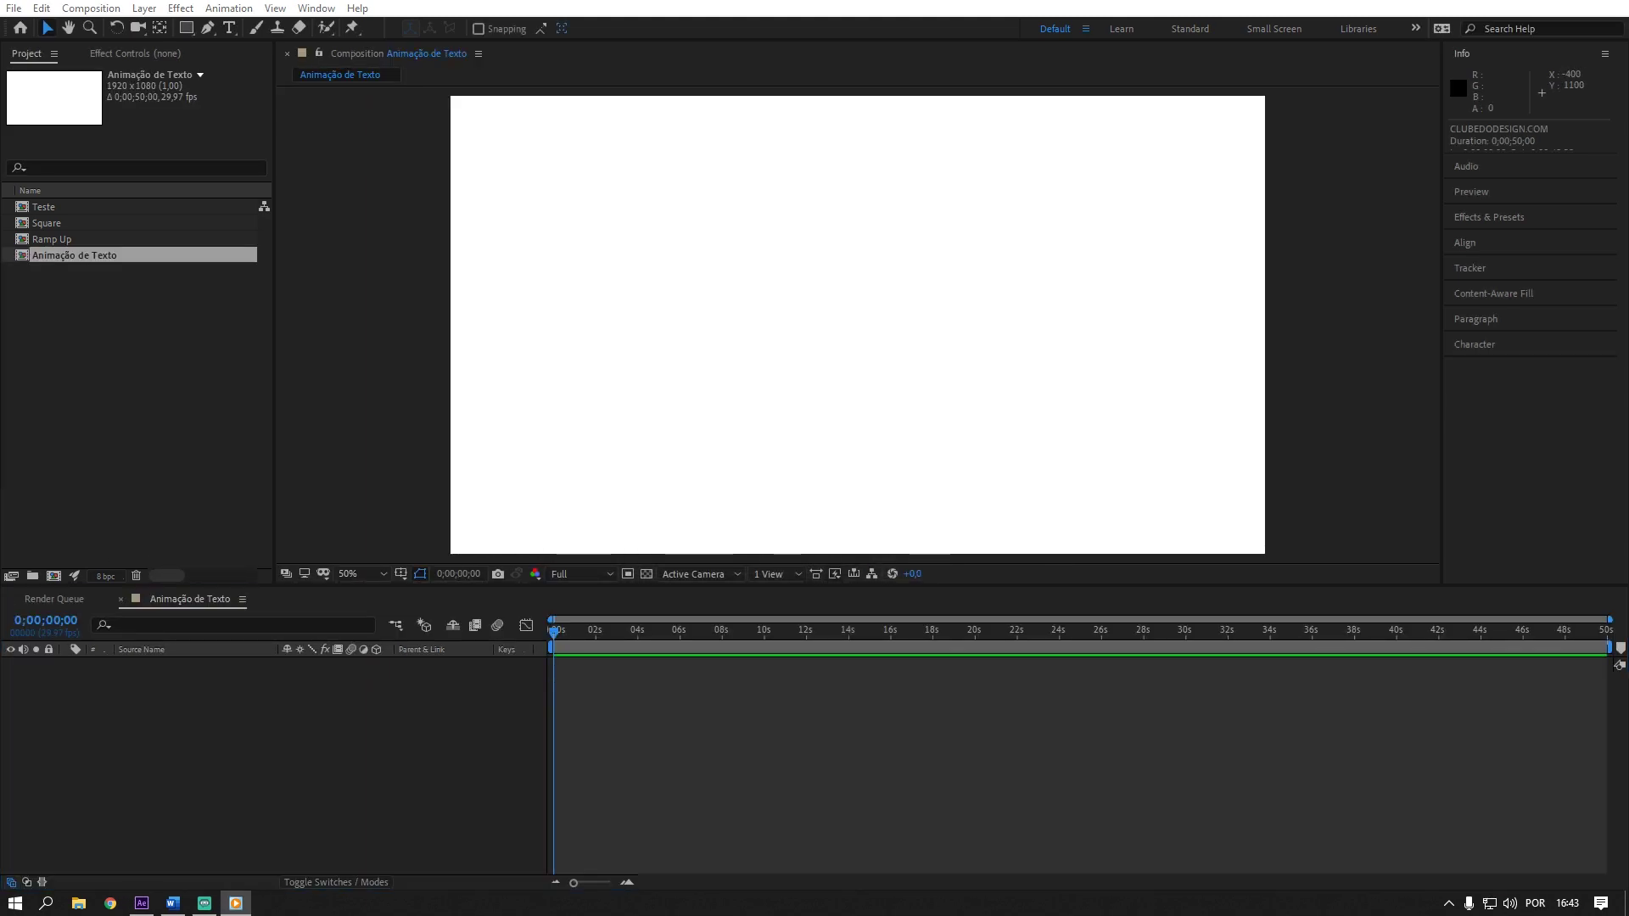
- Add a horizontal text layer reading "CLUBEDODESIGN.COM" to the composition
{"action": "left_click", "coordinate": [227, 30]}
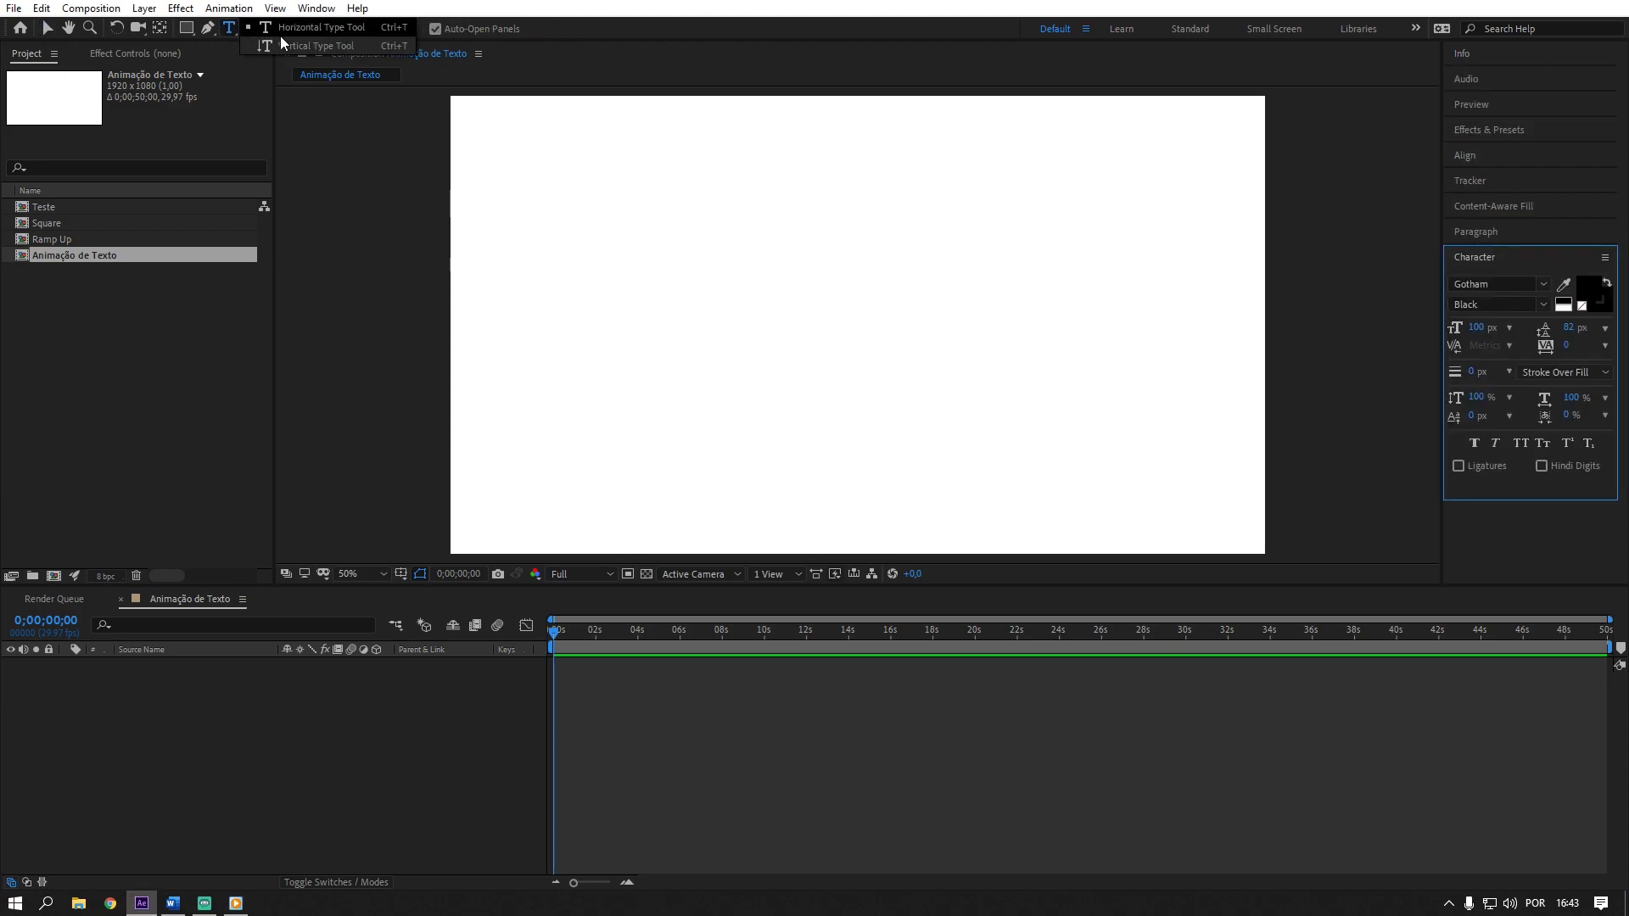
{"action": "left_click", "coordinate": [311, 30]}
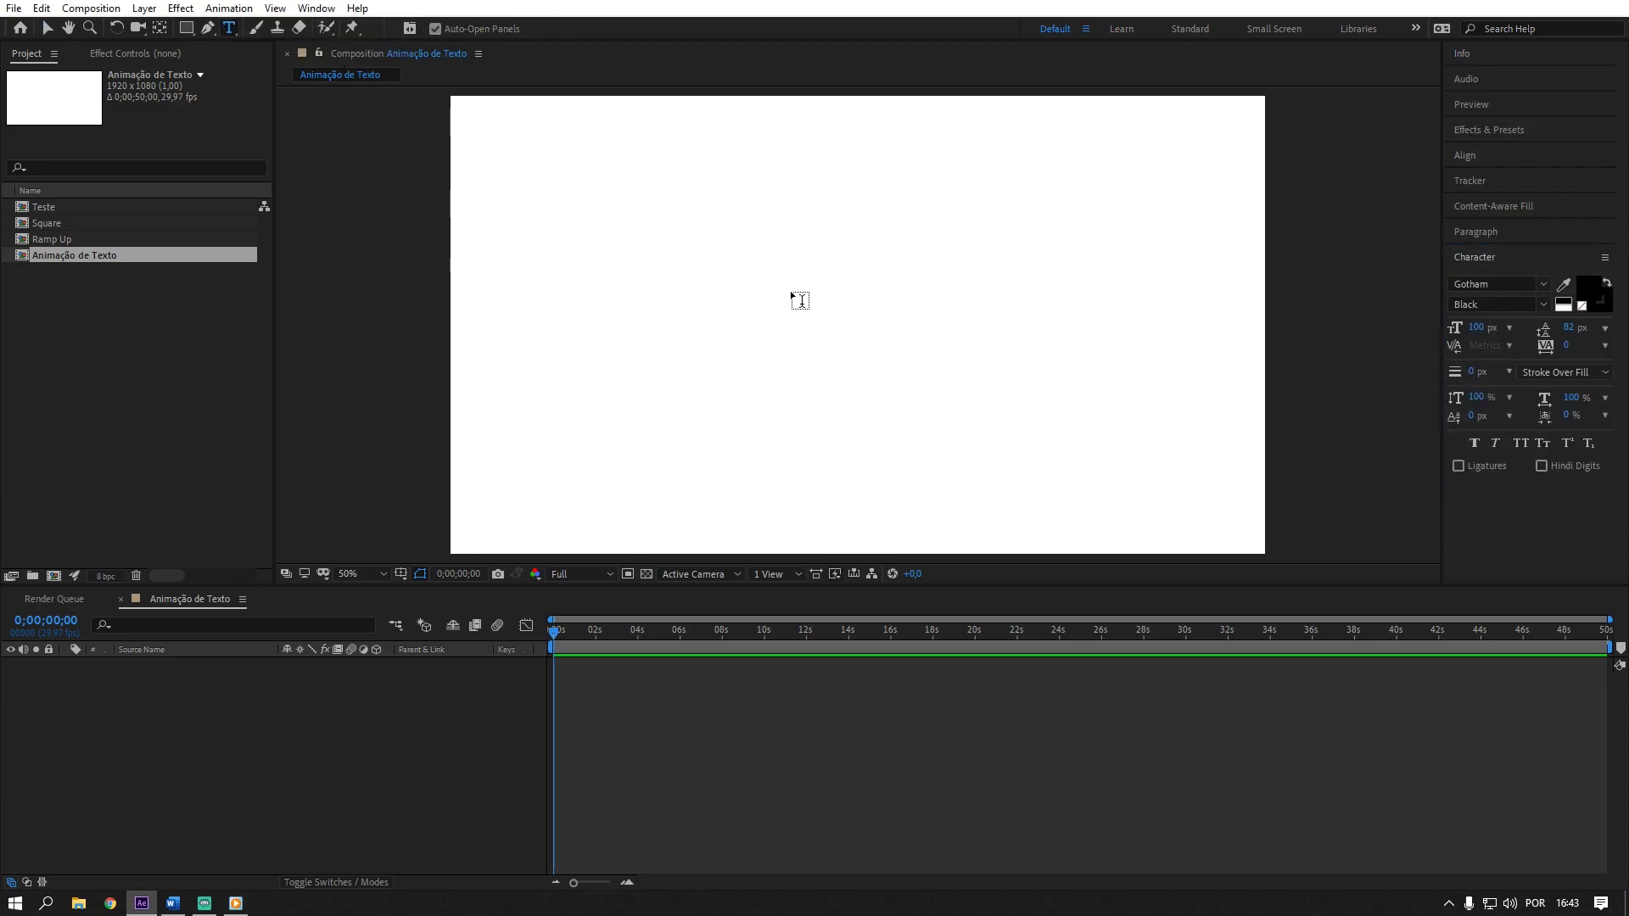
{"action": "left_click", "coordinate": [824, 316]}
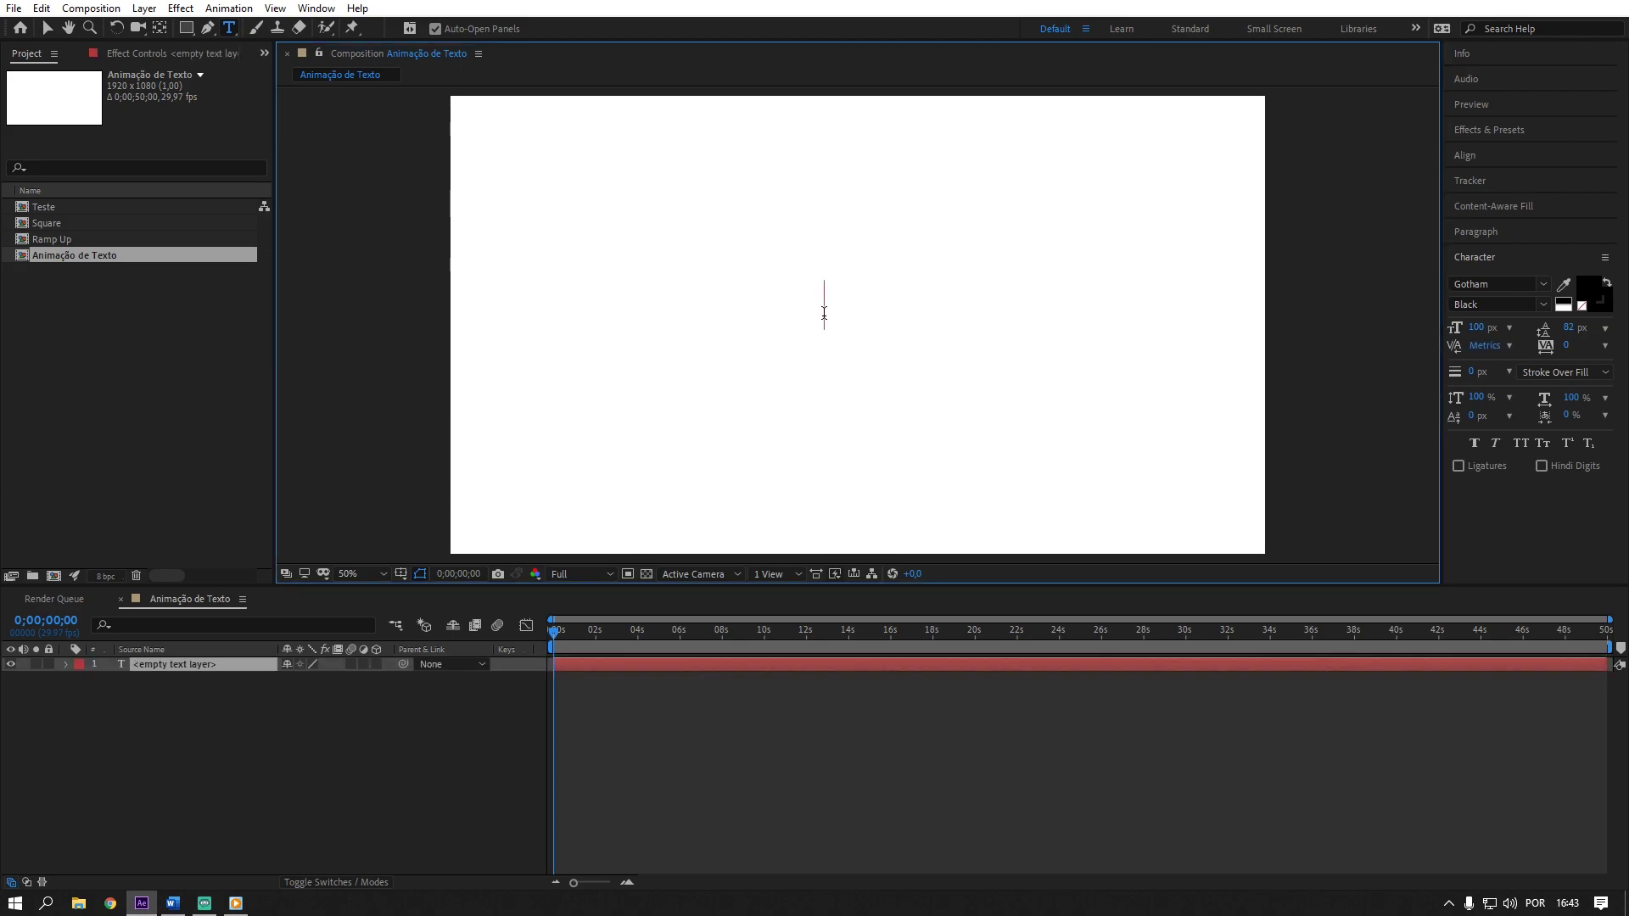
{"action": "type", "text": "CLUBE"}
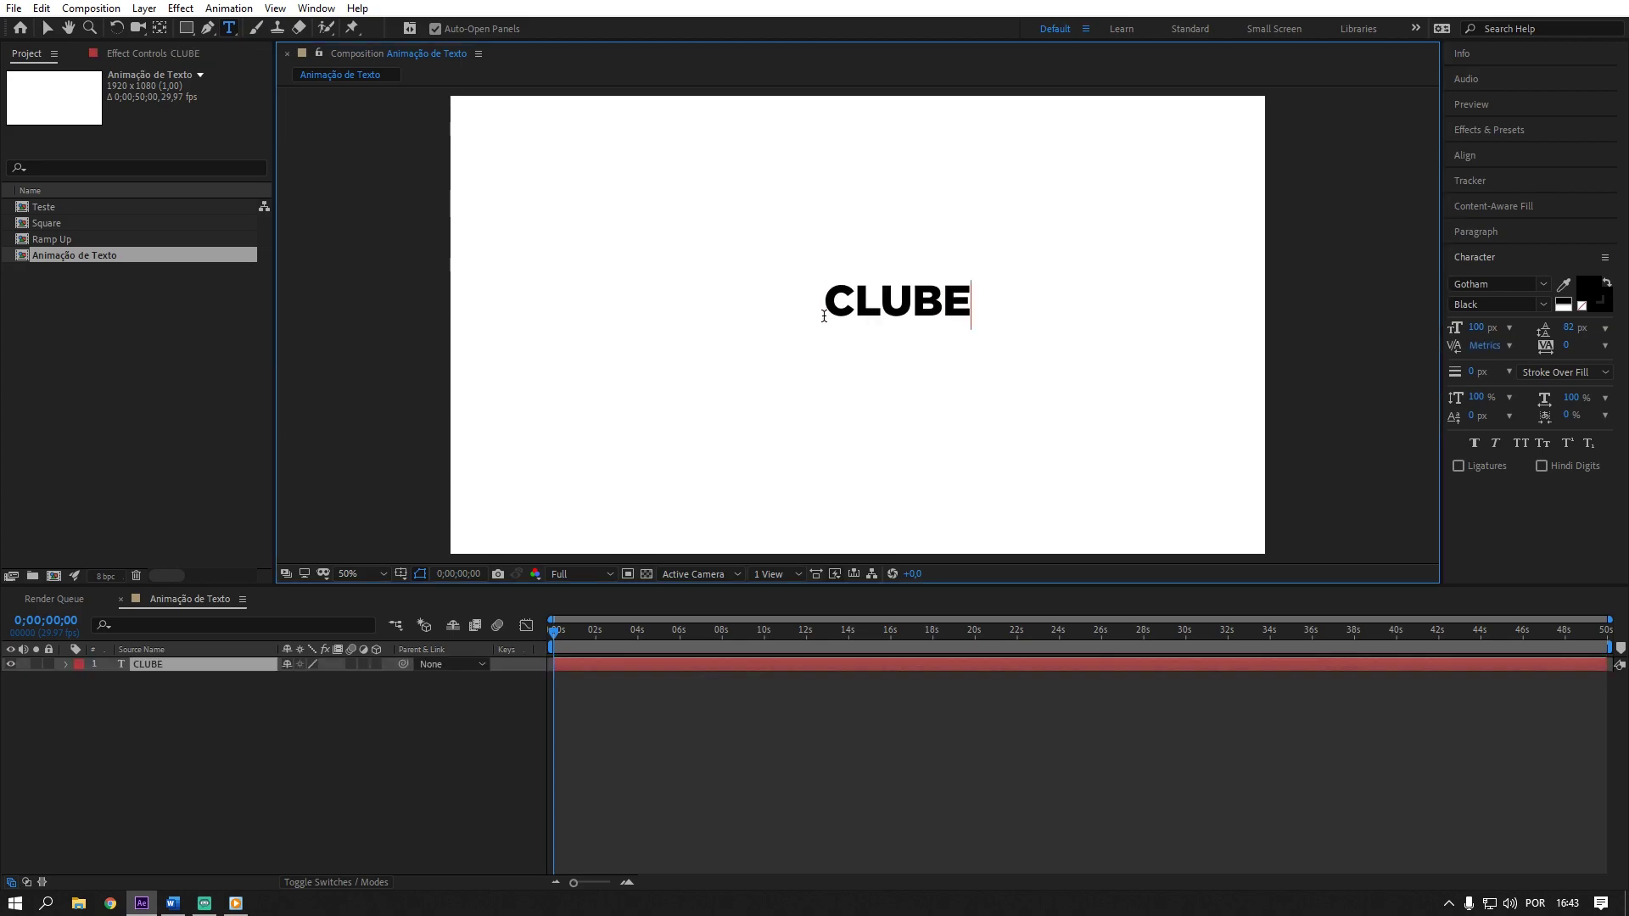
{"action": "type", "text": "DODESIGN.COM"}
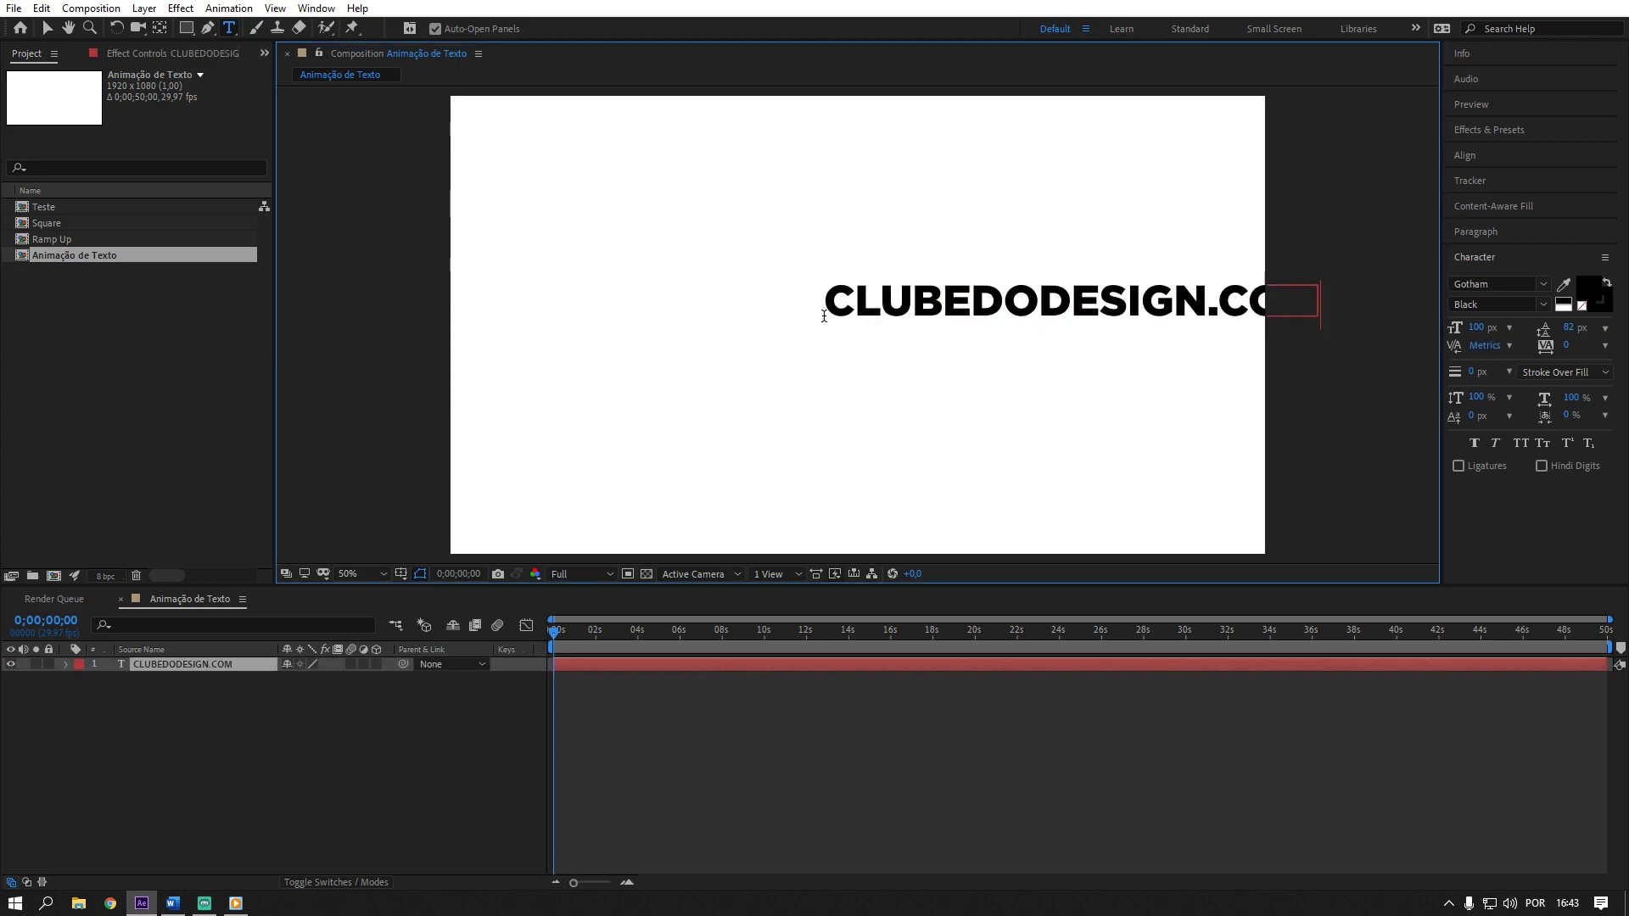
- Move the CLUBEDODESIGN.COM text to the horizontal middle of the canvas and place its anchor point at the text's center
{"action": "left_click", "coordinate": [184, 663]}
{"action": "left_click", "coordinate": [43, 32]}
{"action": "left_click_drag", "start_coordinate": [987, 292], "coordinate": [773, 326]}
{"action": "left_click", "coordinate": [161, 32]}
{"action": "left_click_drag", "start_coordinate": [609, 350], "coordinate": [859, 341]}
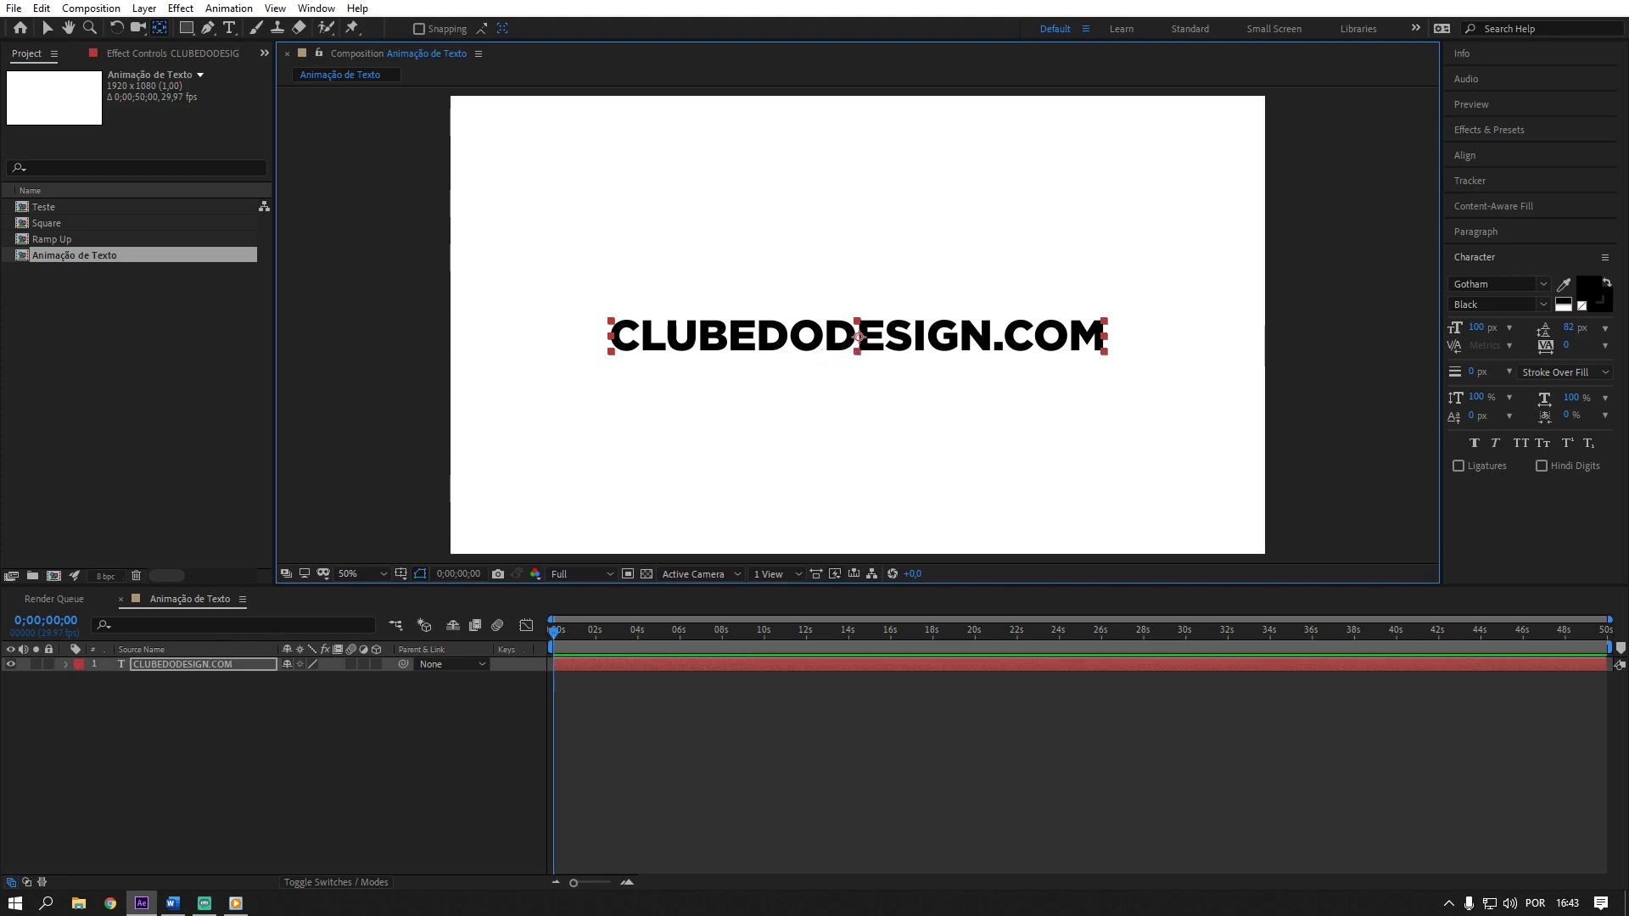
- Add a Position animator to the text layer and expand its Range Selector 1 properties
{"action": "left_click", "coordinate": [66, 665]}
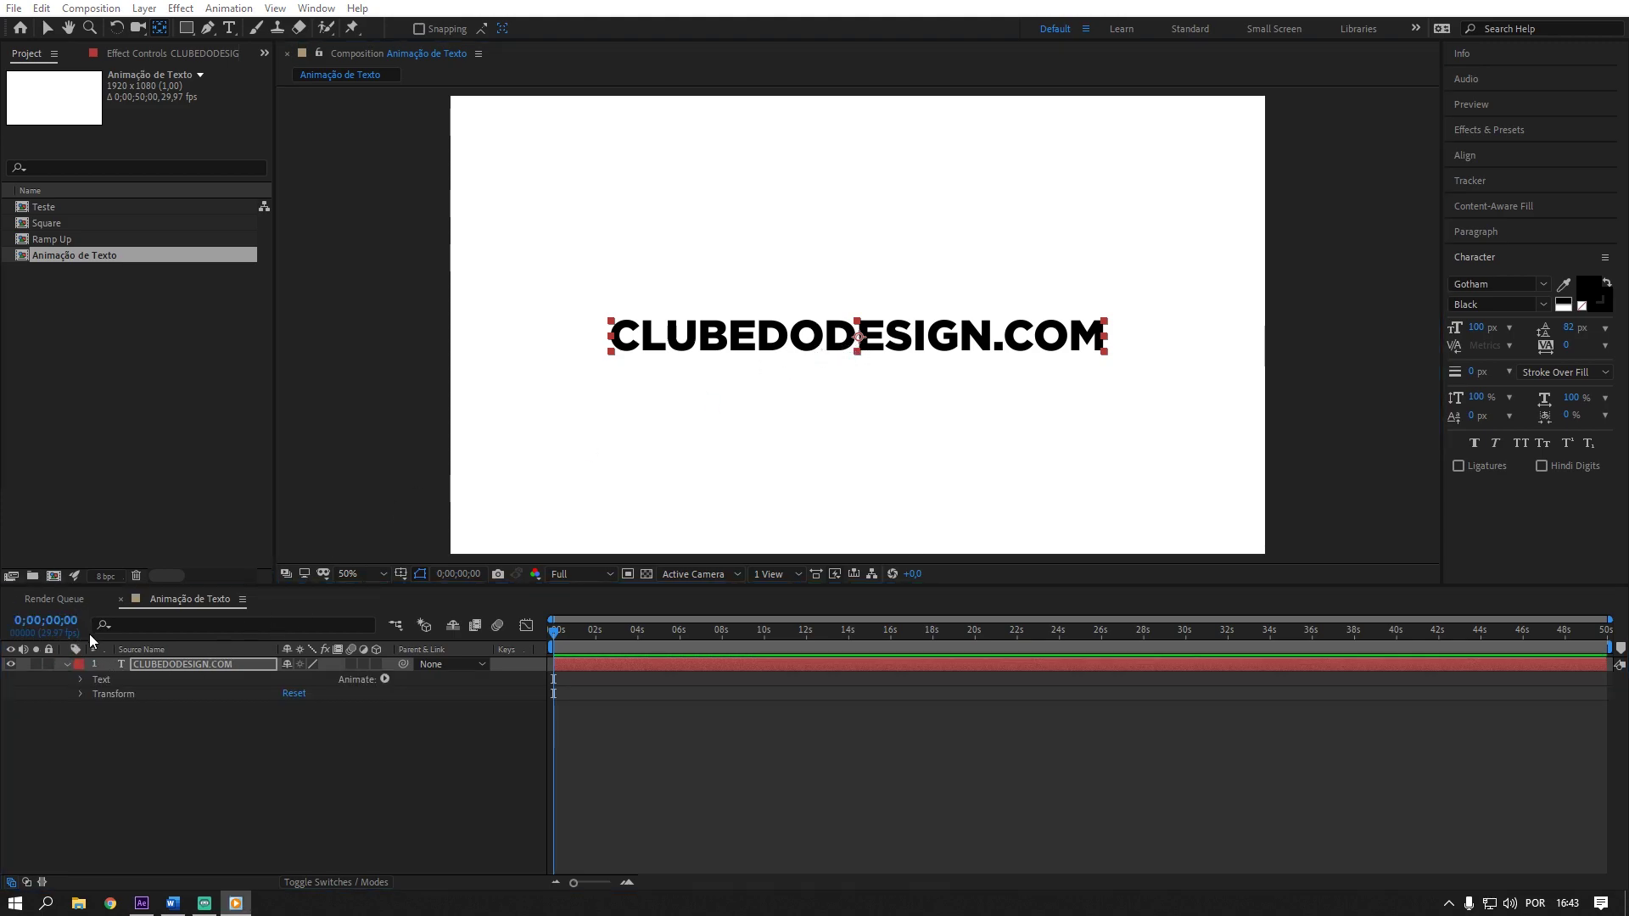
{"action": "left_click", "coordinate": [384, 679]}
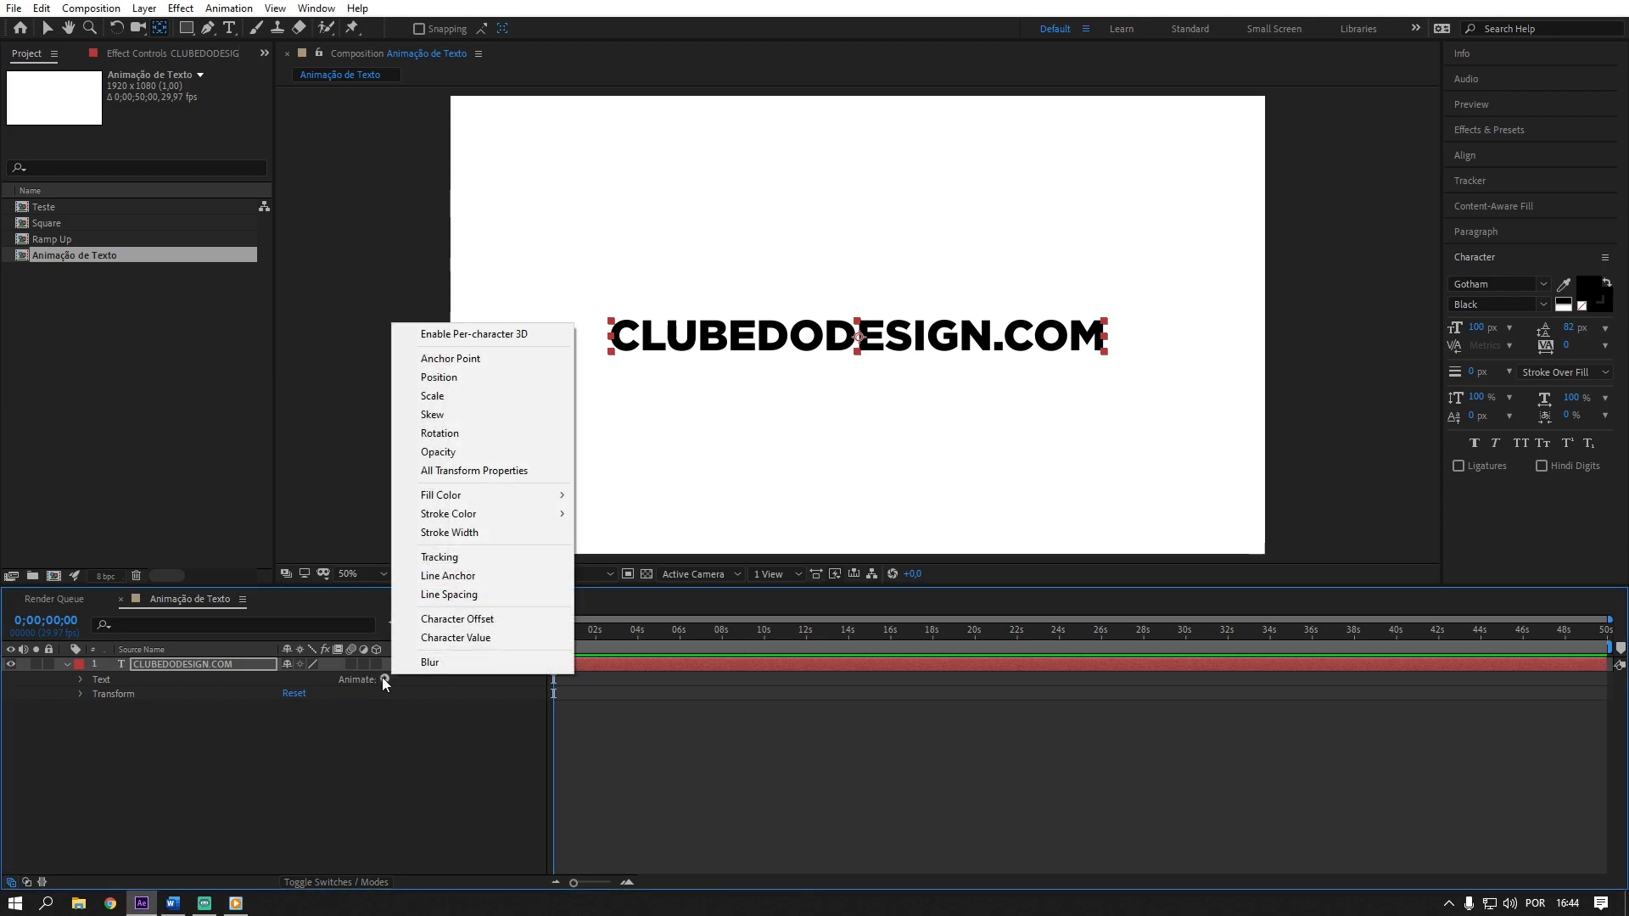
{"action": "left_click", "coordinate": [461, 379]}
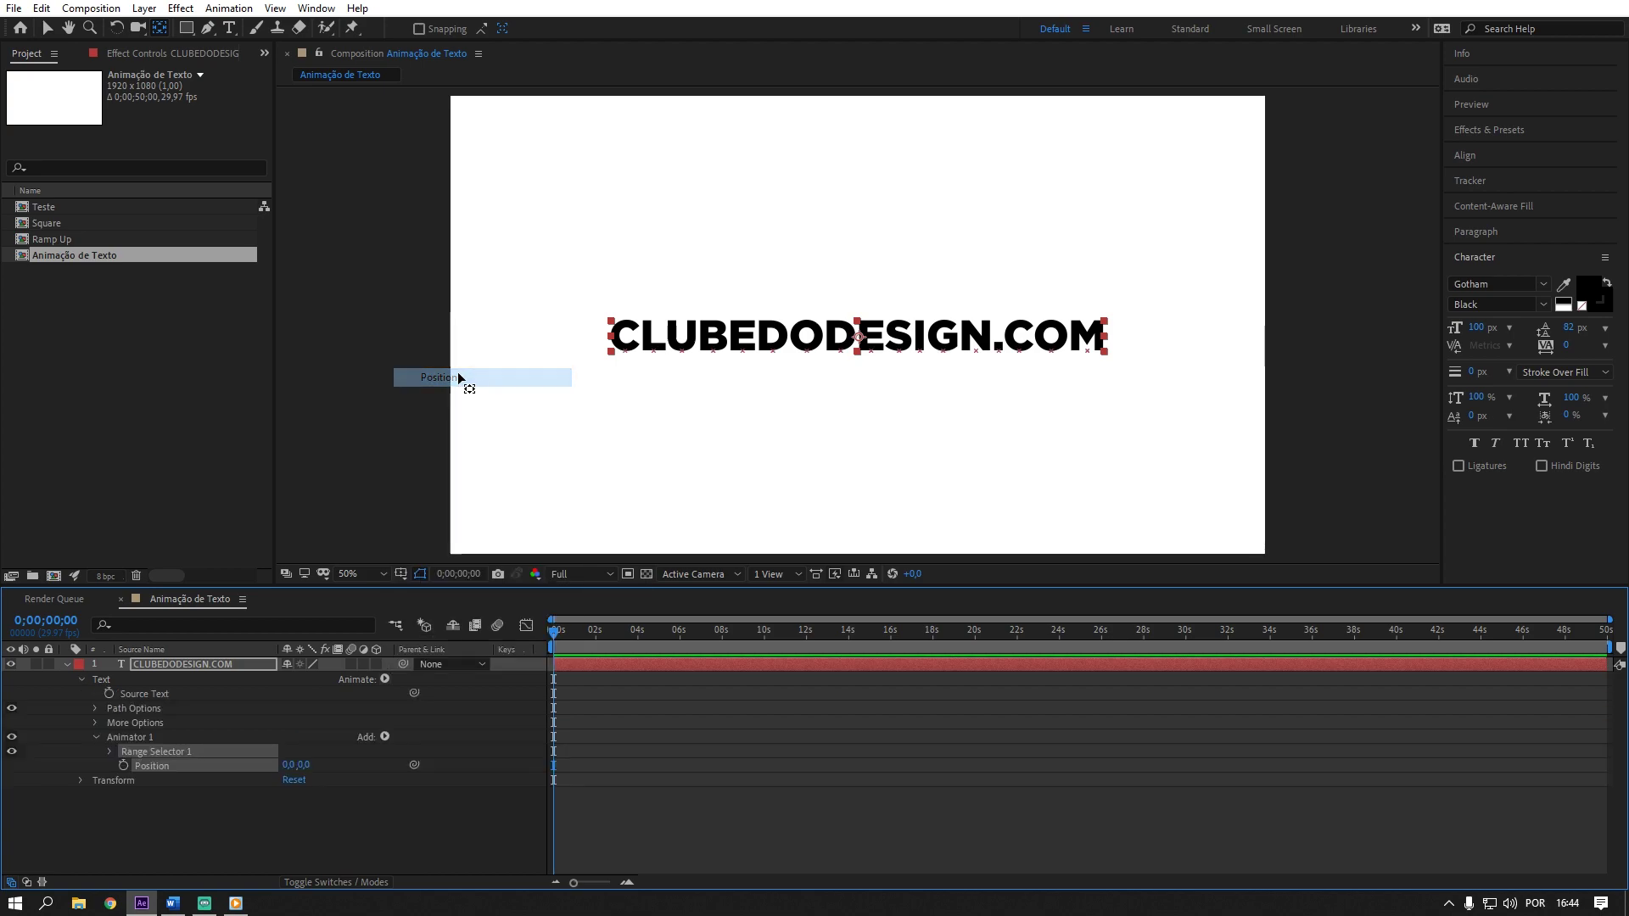
{"action": "left_click", "coordinate": [125, 738]}
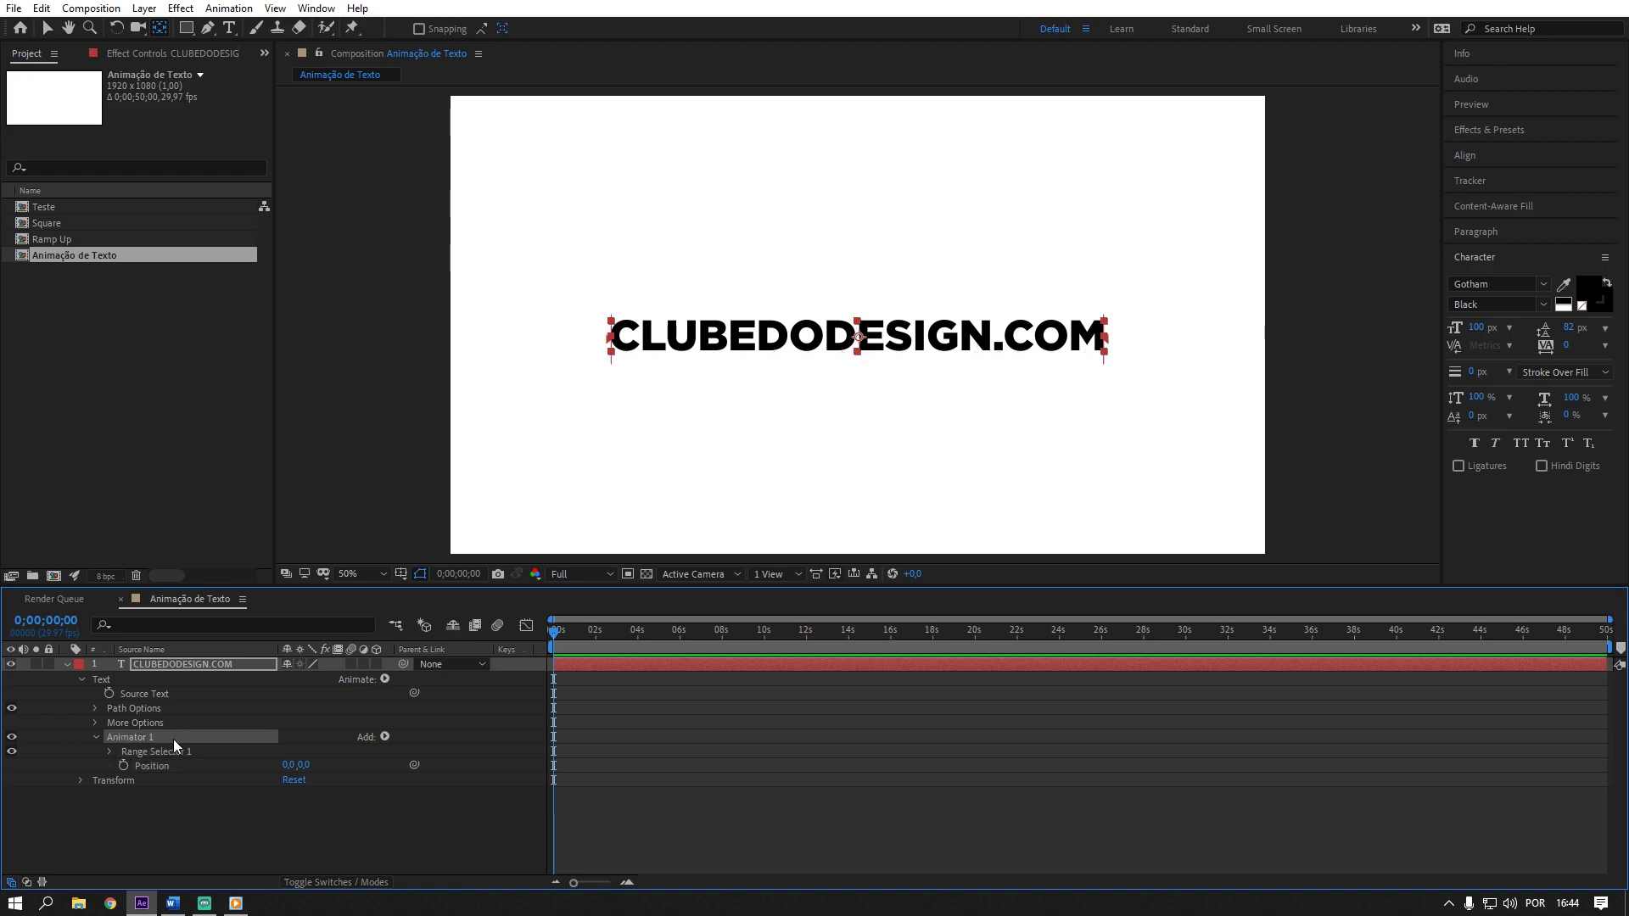
{"action": "left_click", "coordinate": [140, 752]}
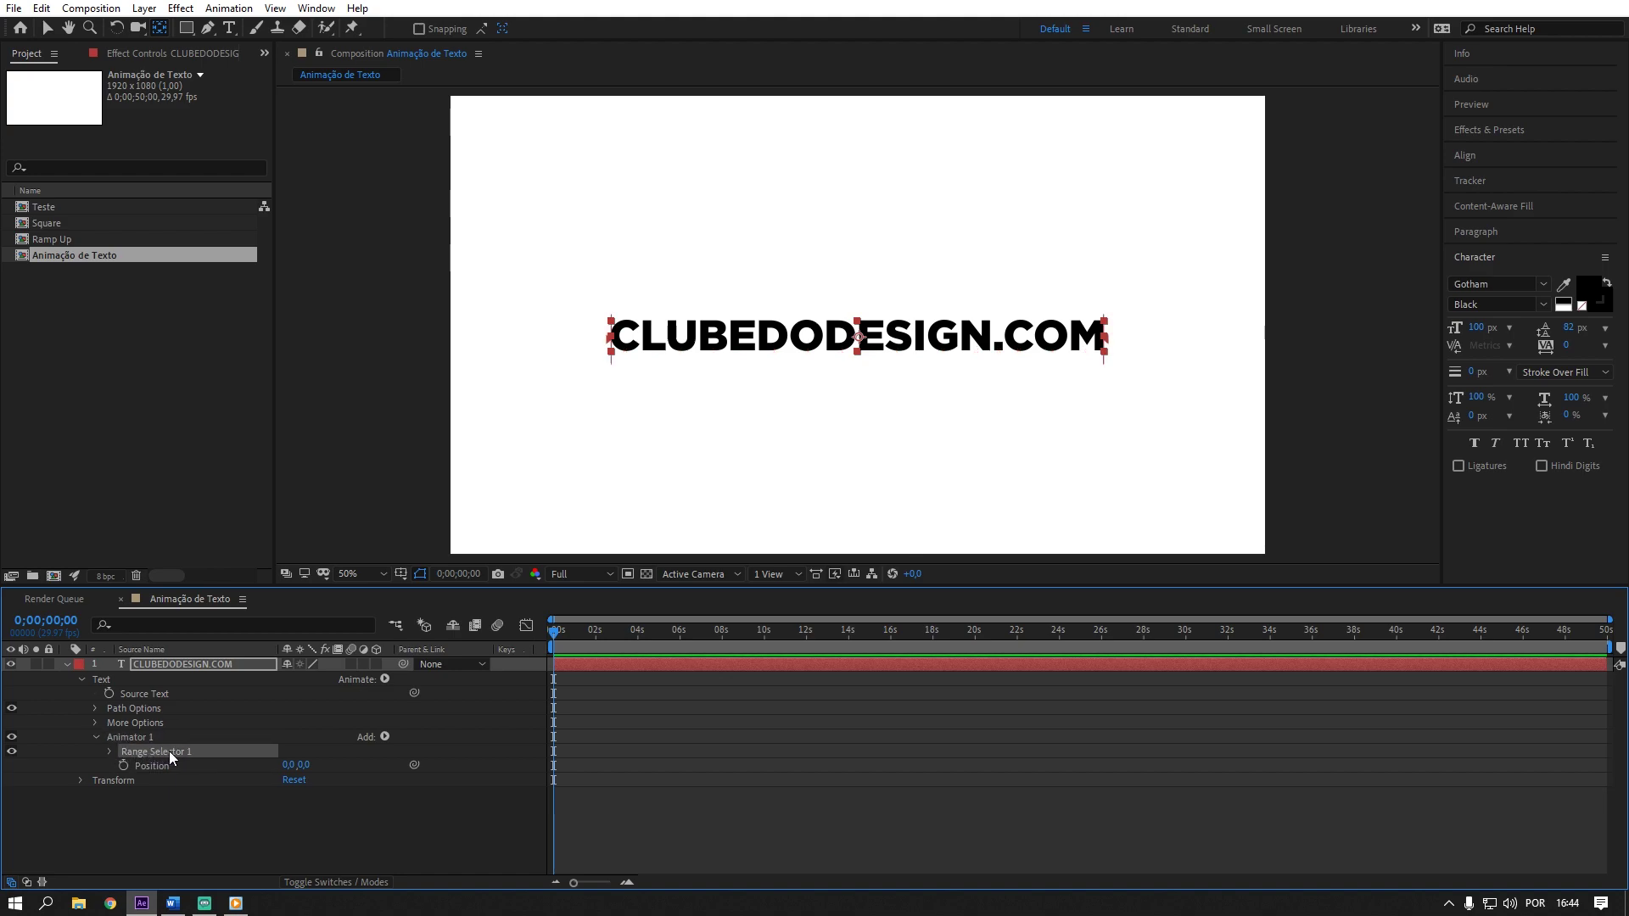
{"action": "left_click", "coordinate": [149, 768]}
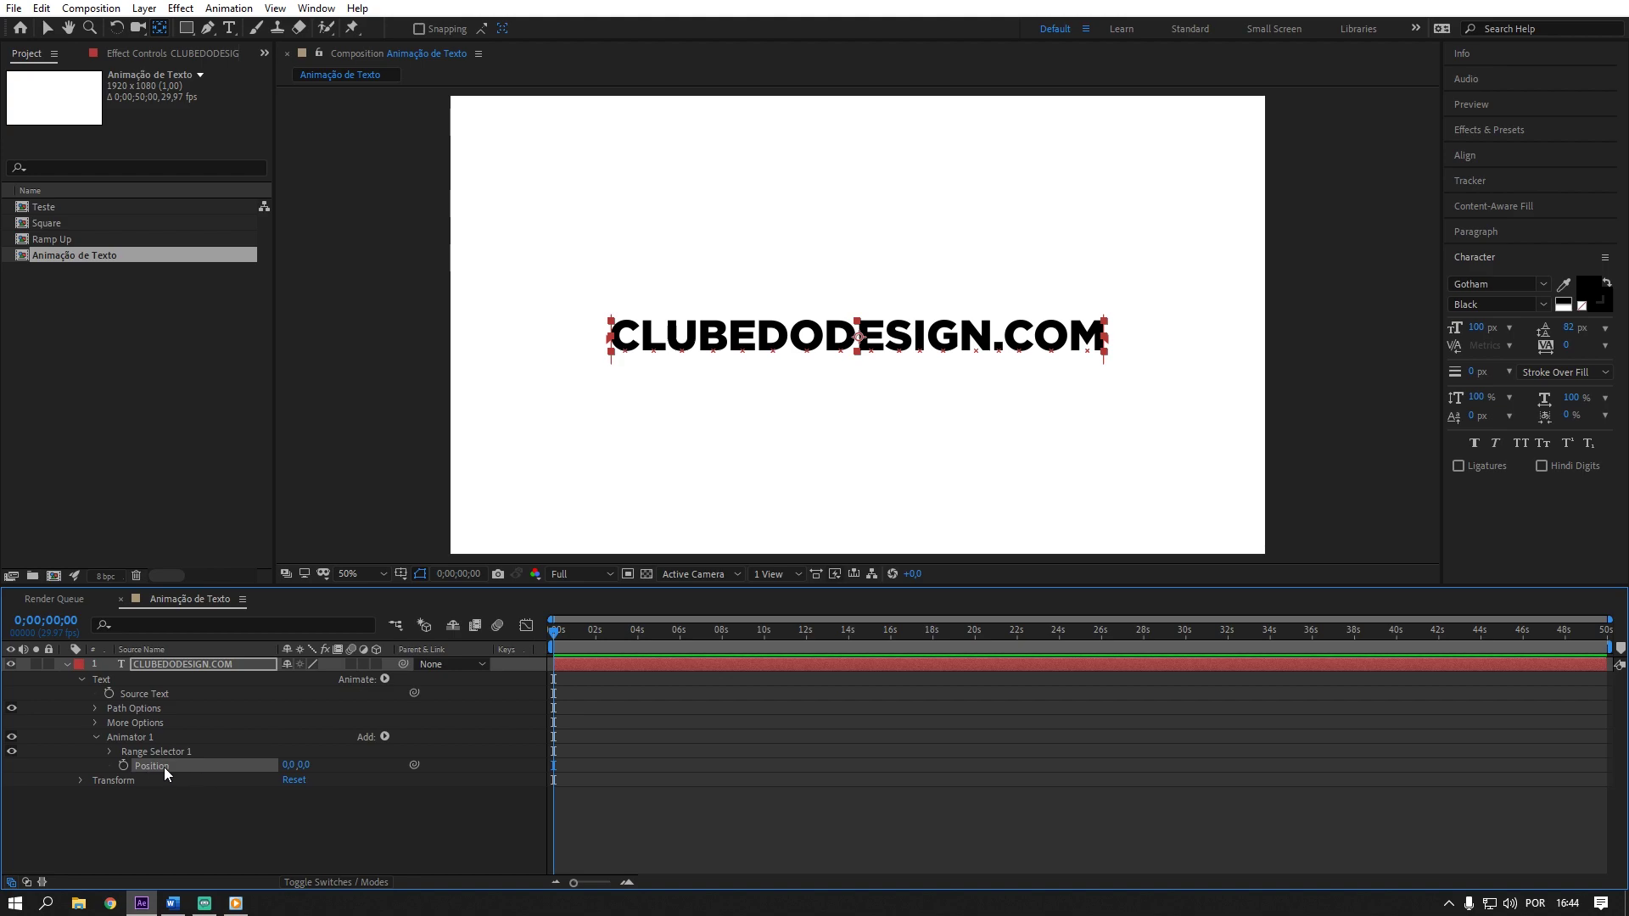
{"action": "left_click", "coordinate": [110, 752]}
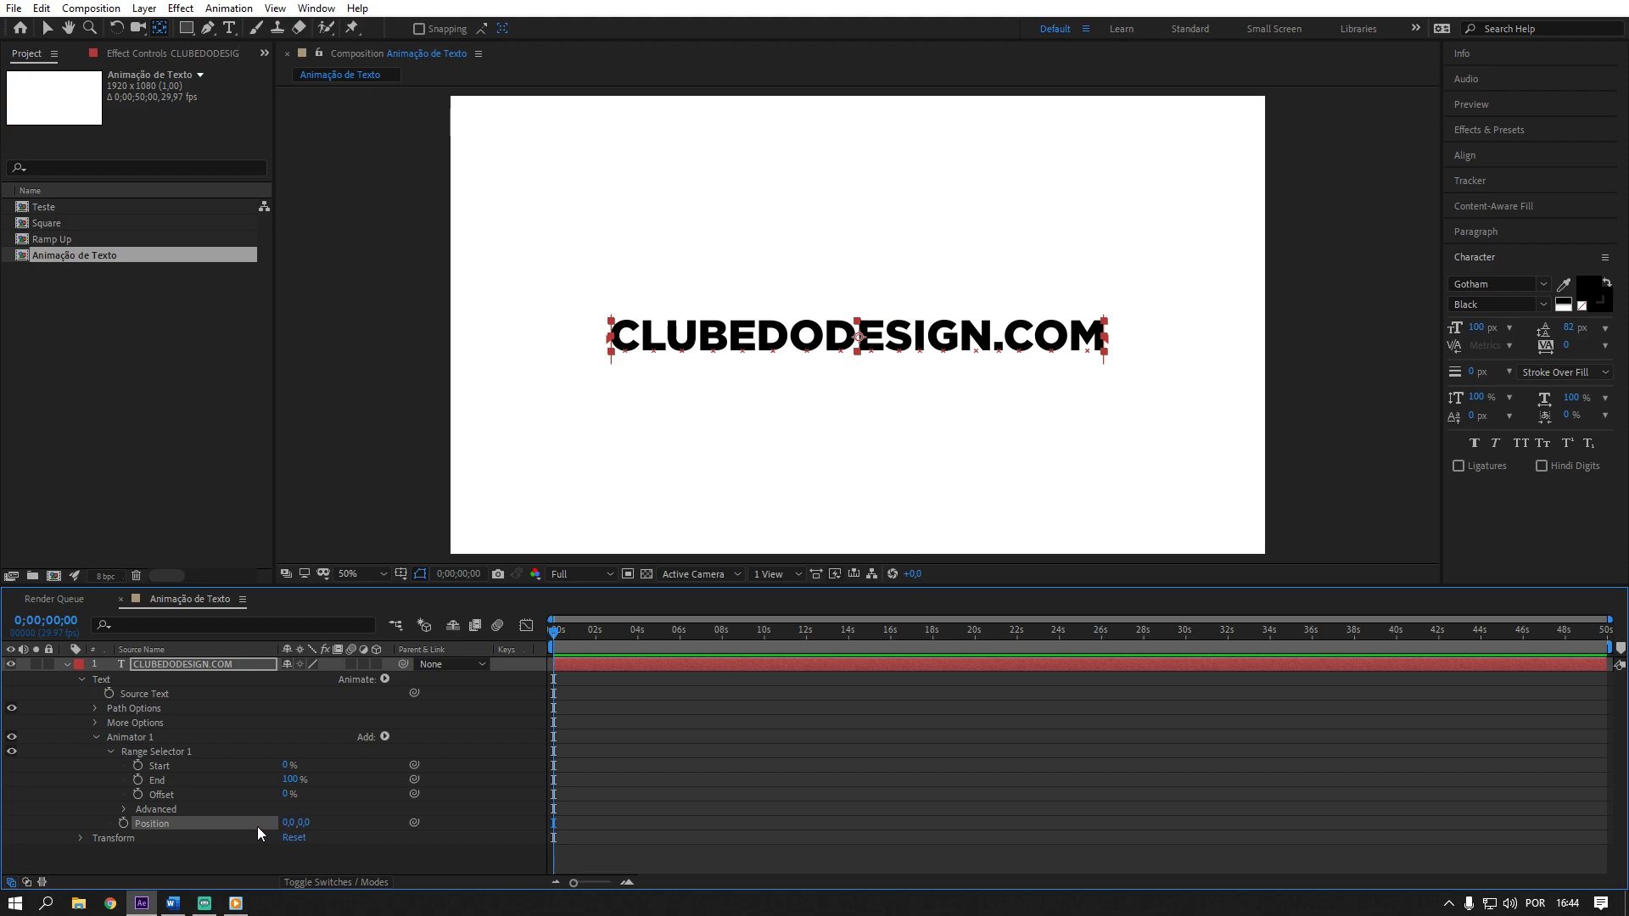
- Set the text animator's Position to 0, 220 so the letters shift downward
{"action": "left_click_drag", "start_coordinate": [302, 822], "coordinate": [504, 815]}
{"action": "left_click", "coordinate": [305, 827]}
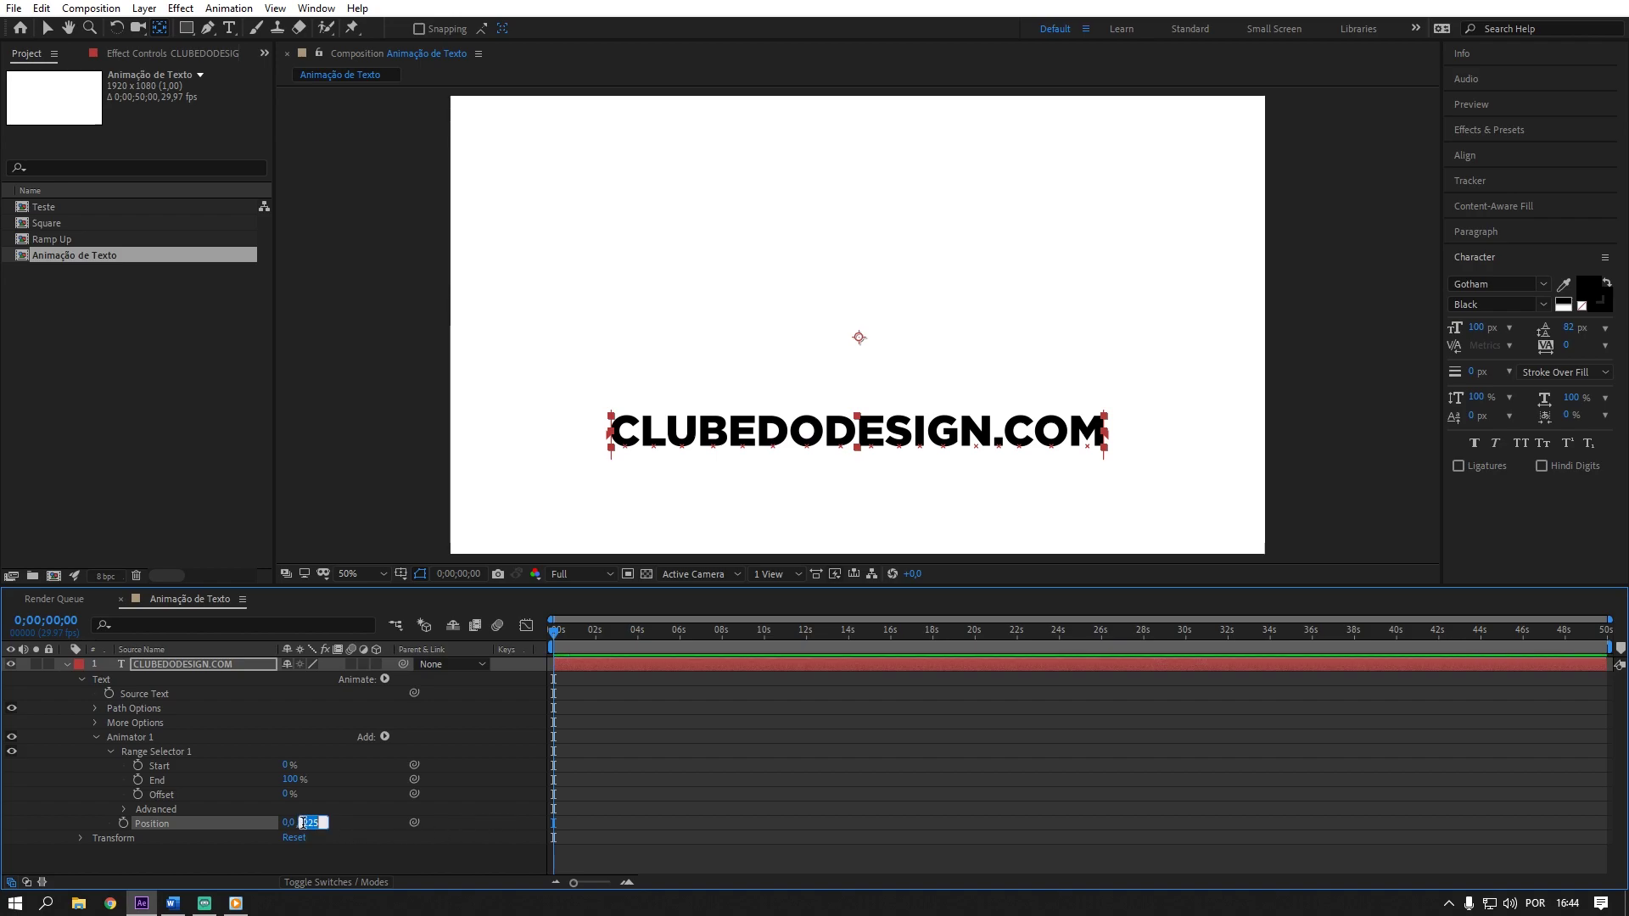
{"action": "type", "text": "220"}
{"action": "key", "text": "Return"}
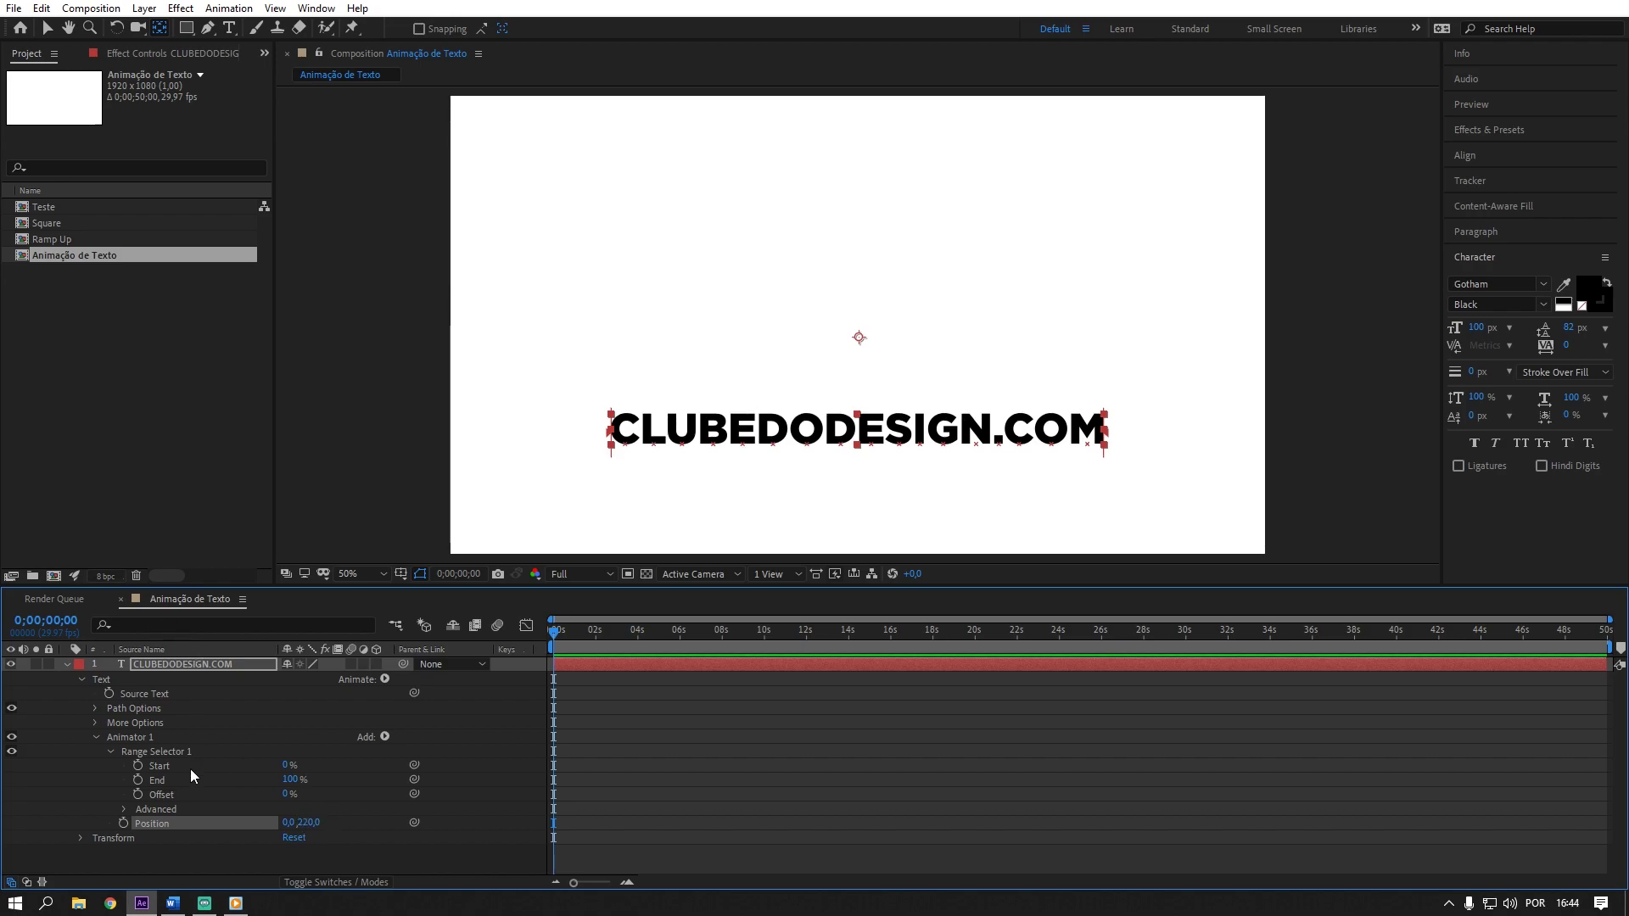
- Keyframe the range selector's Offset at 0% at the start and 100% at 0;00;00;20
{"action": "left_click", "coordinate": [166, 763]}
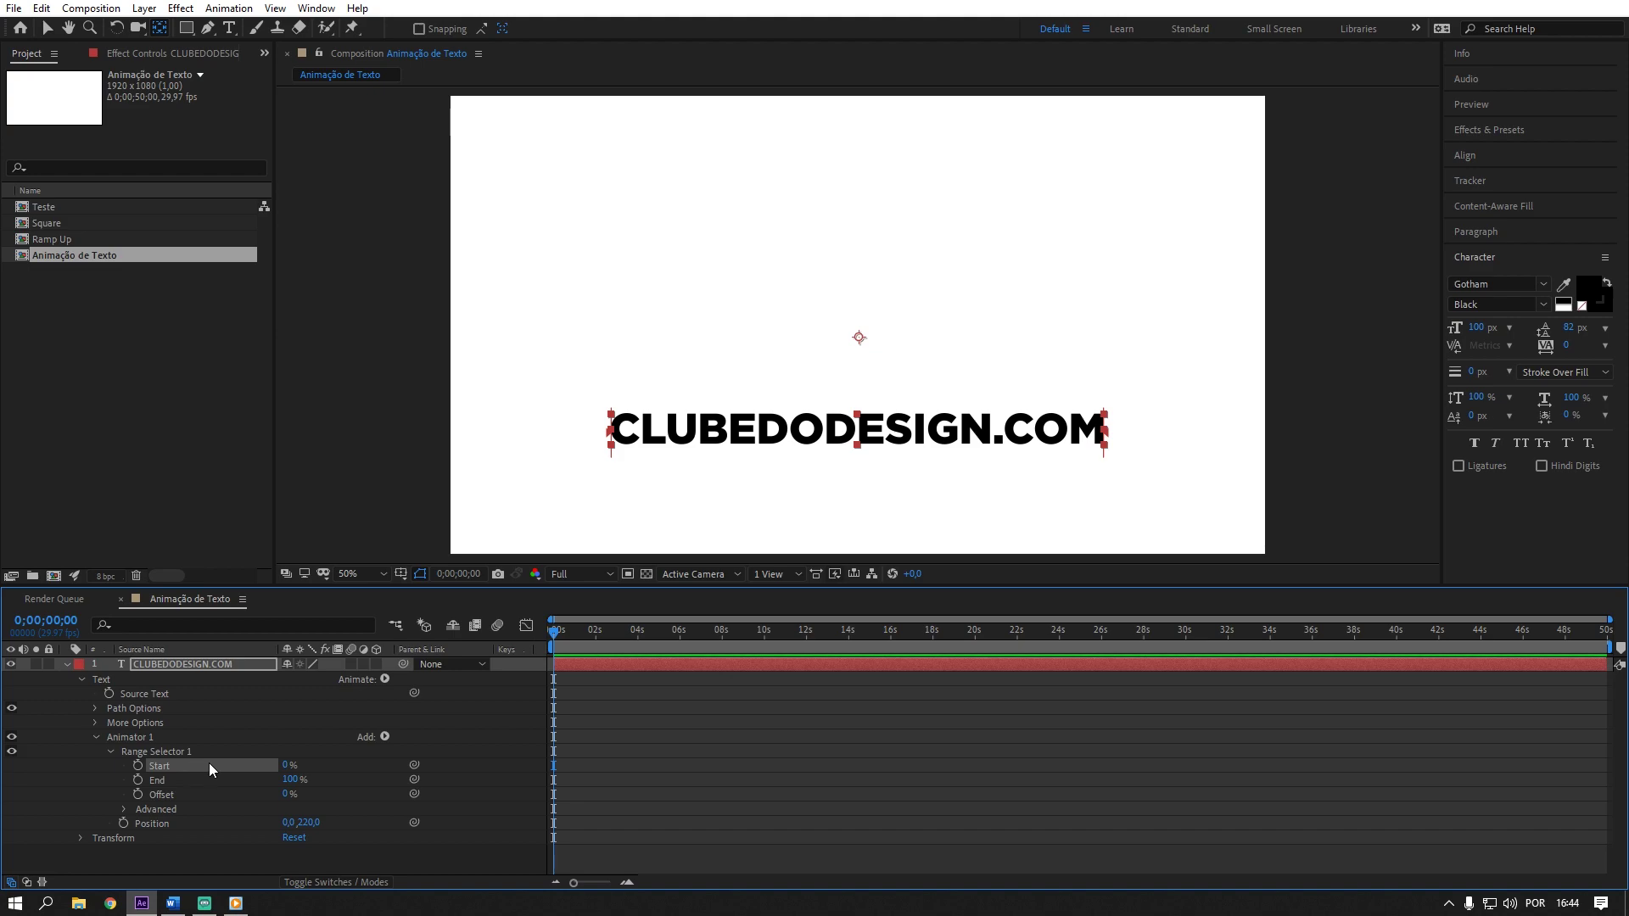
{"action": "left_click", "coordinate": [170, 780]}
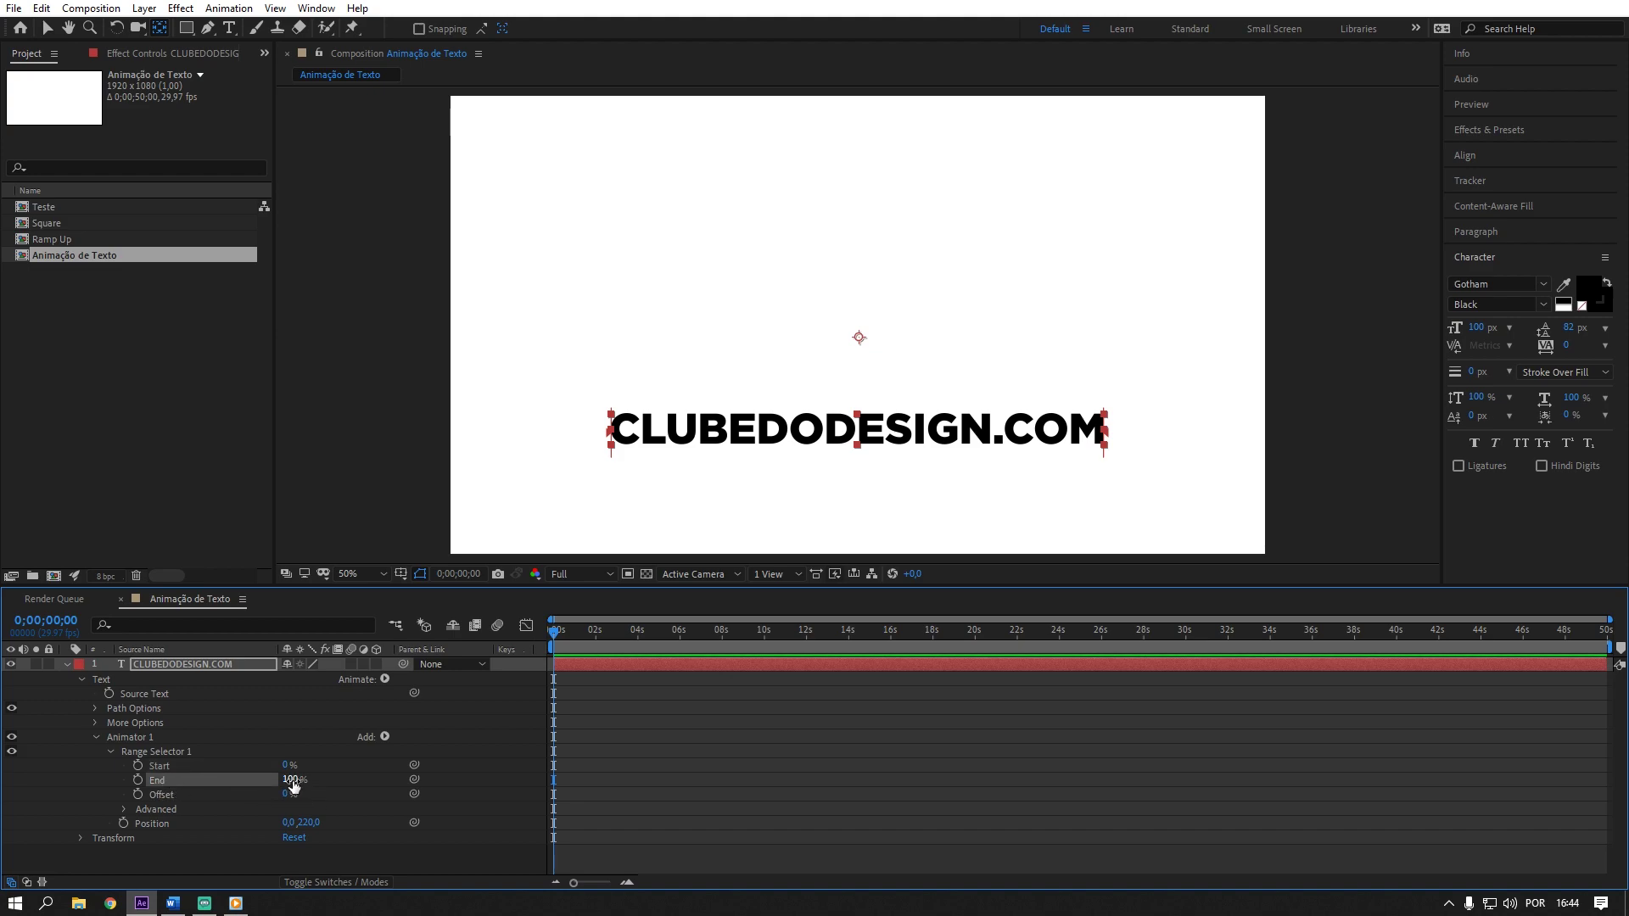
{"action": "left_click", "coordinate": [198, 794]}
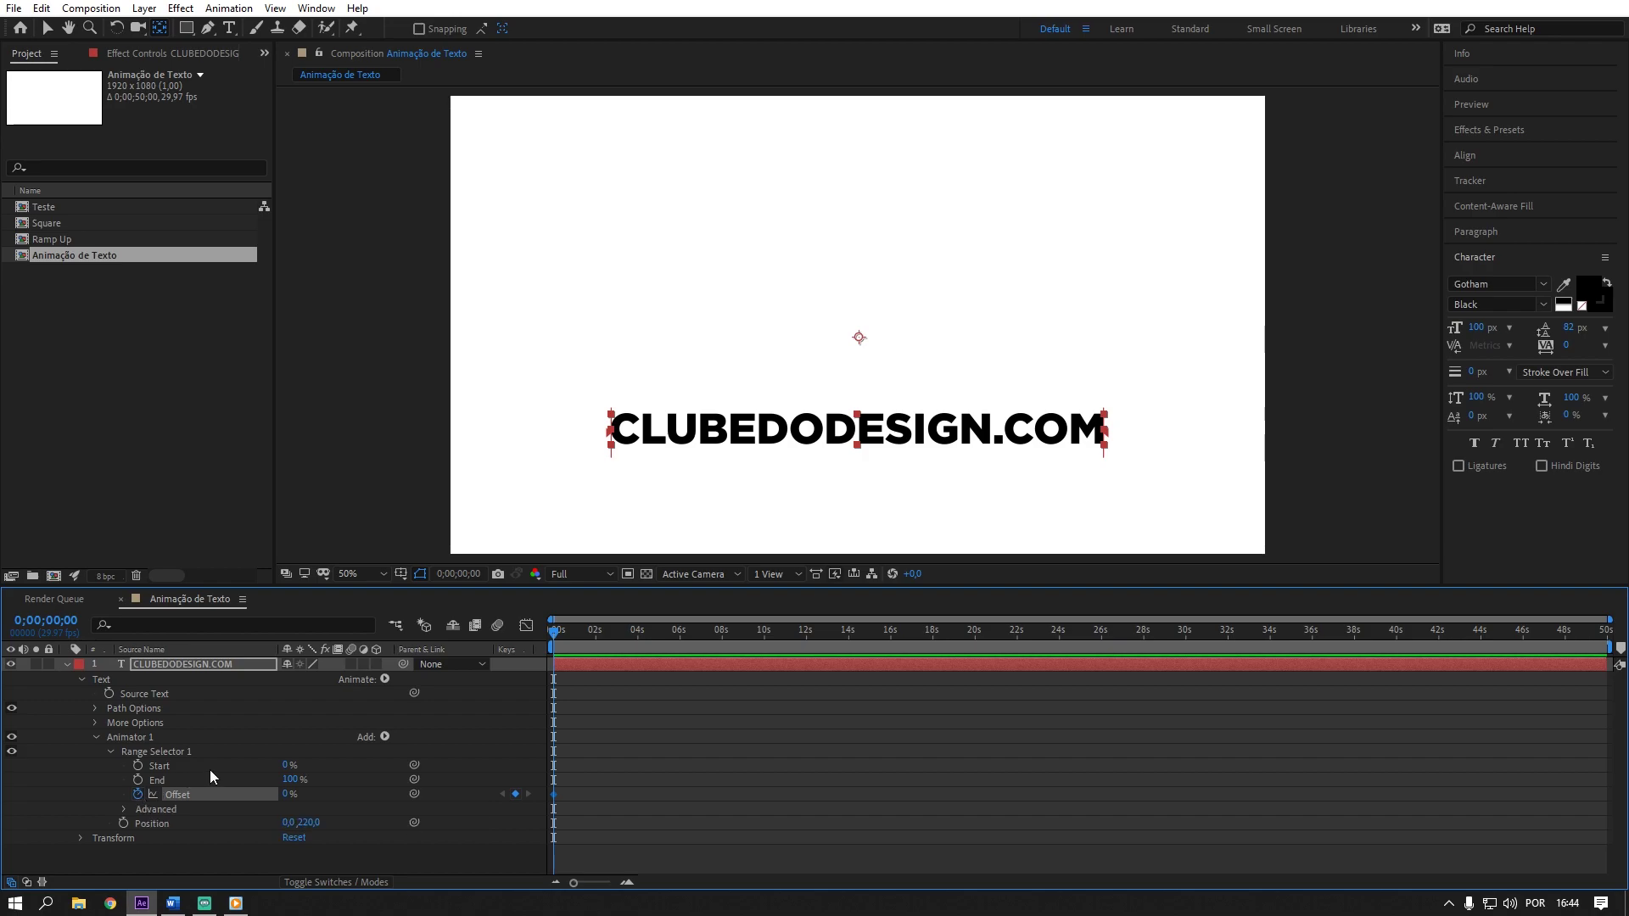
{"action": "left_click_drag", "start_coordinate": [560, 631], "coordinate": [568, 633]}
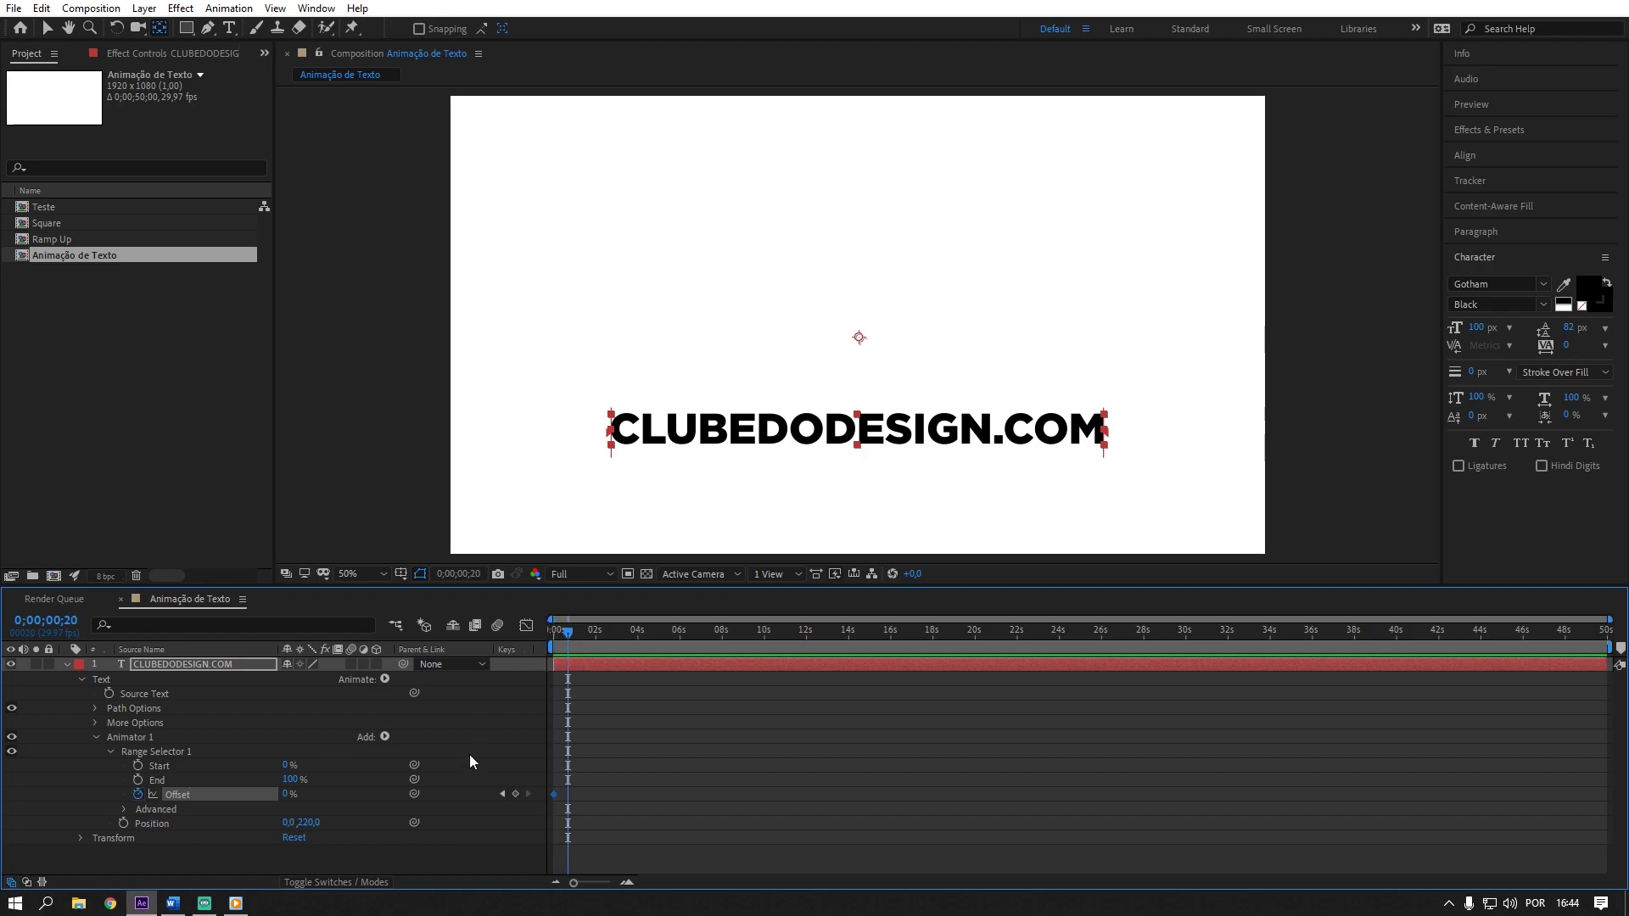
{"action": "left_click_drag", "start_coordinate": [291, 795], "coordinate": [585, 776]}
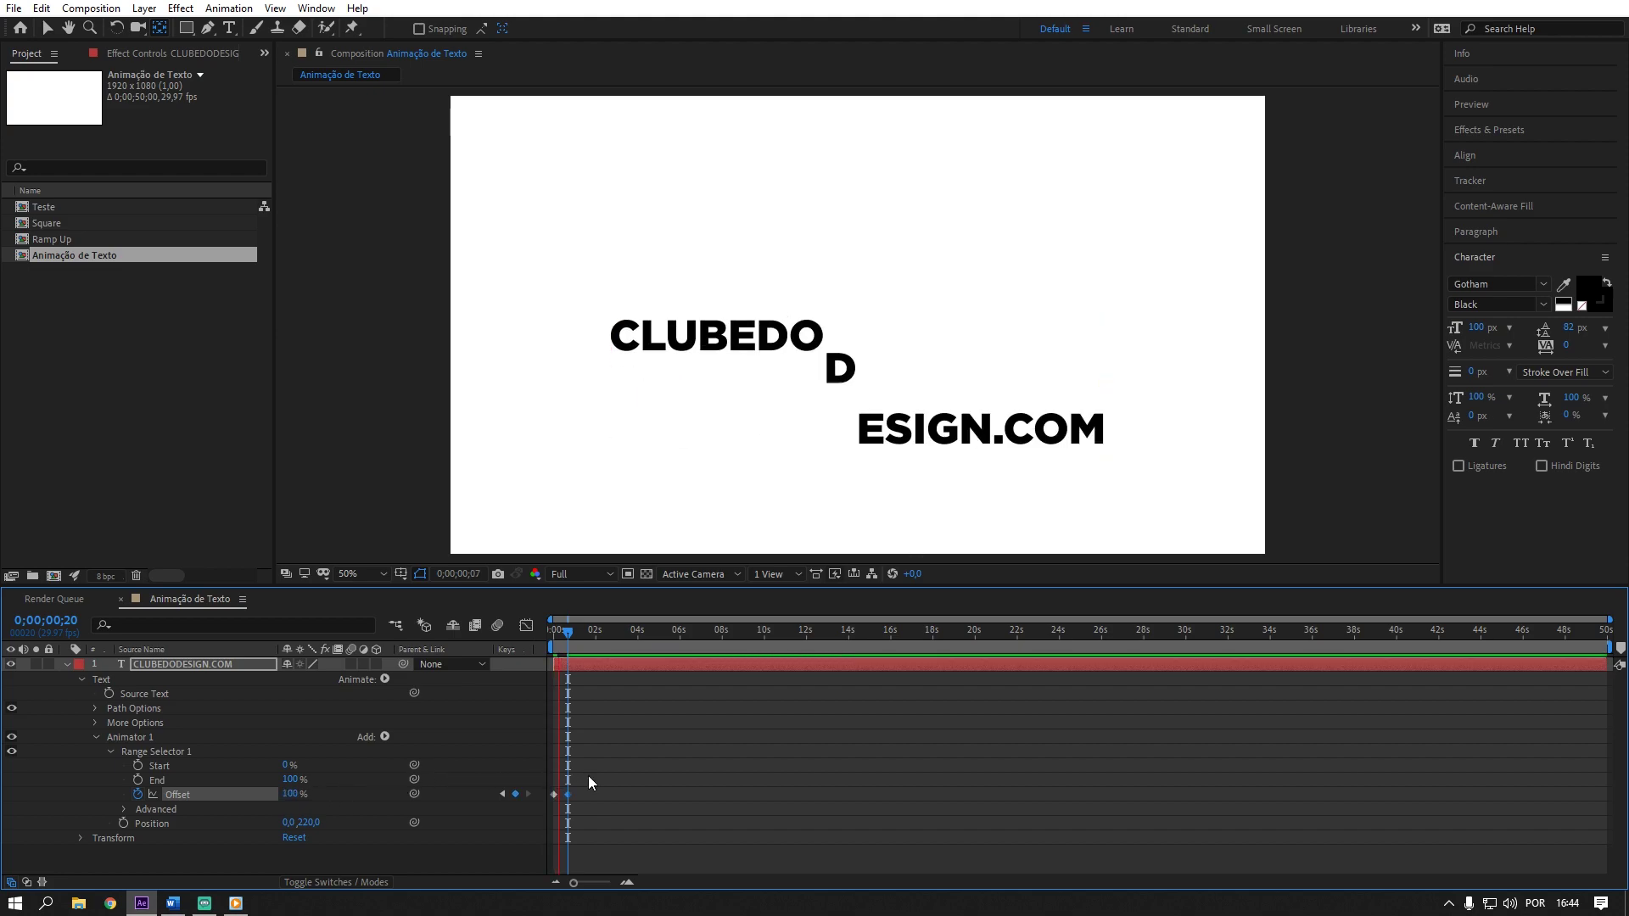
- Shorten the work area to about the first 4 seconds and preview the text animation
{"action": "key", "text": "space"}
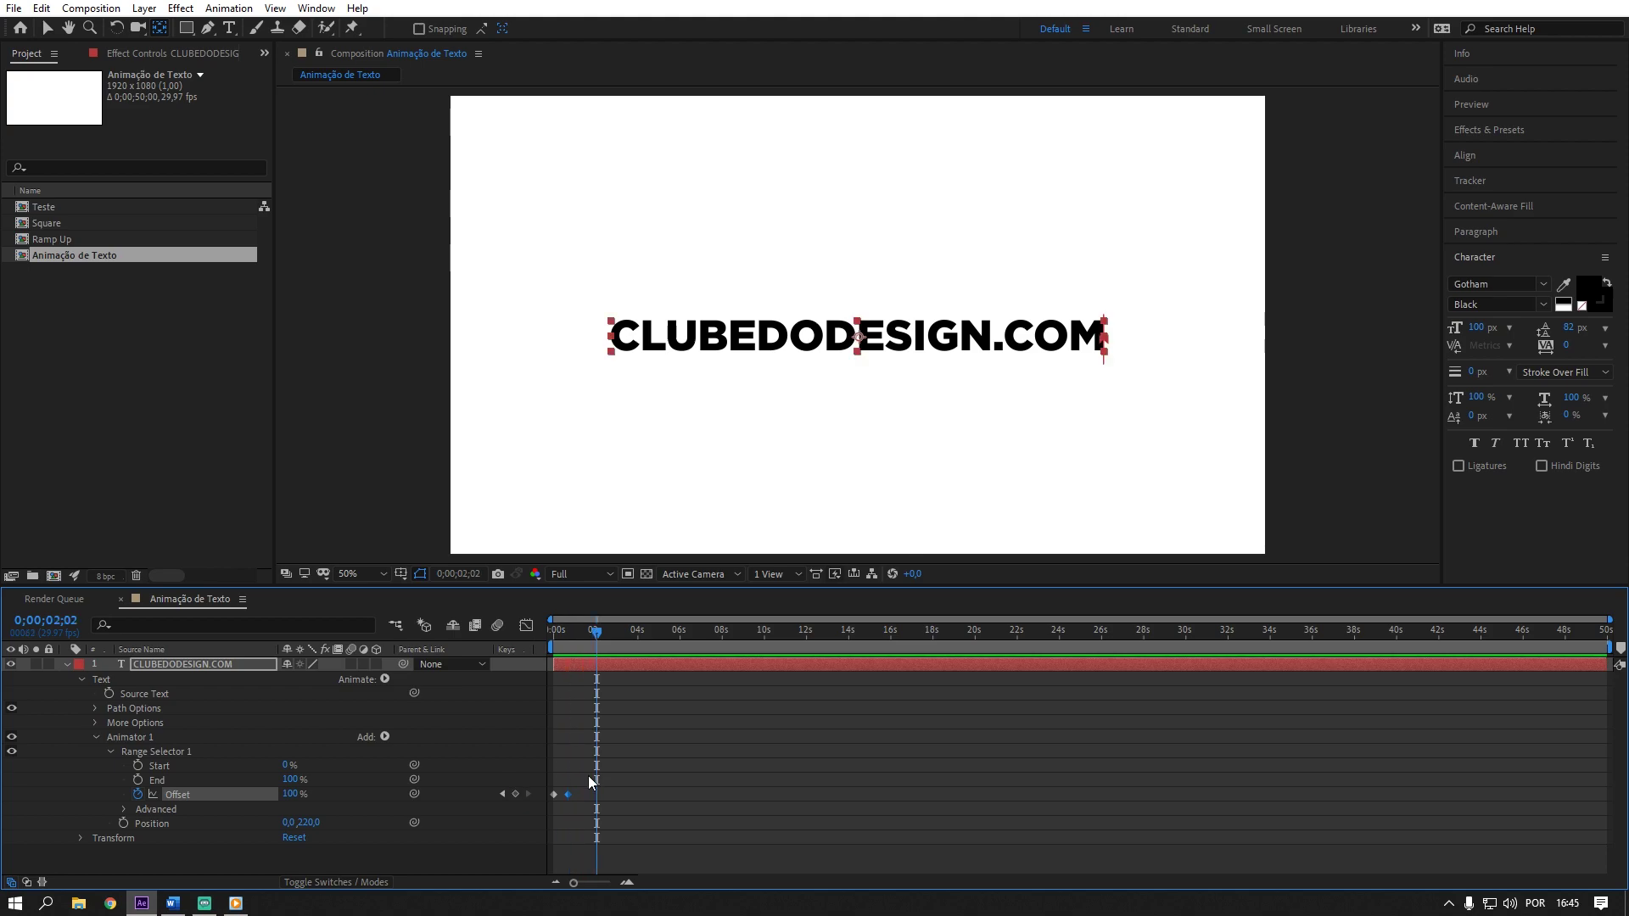
{"action": "left_click_drag", "start_coordinate": [1609, 647], "coordinate": [632, 631]}
{"action": "key", "text": "space"}
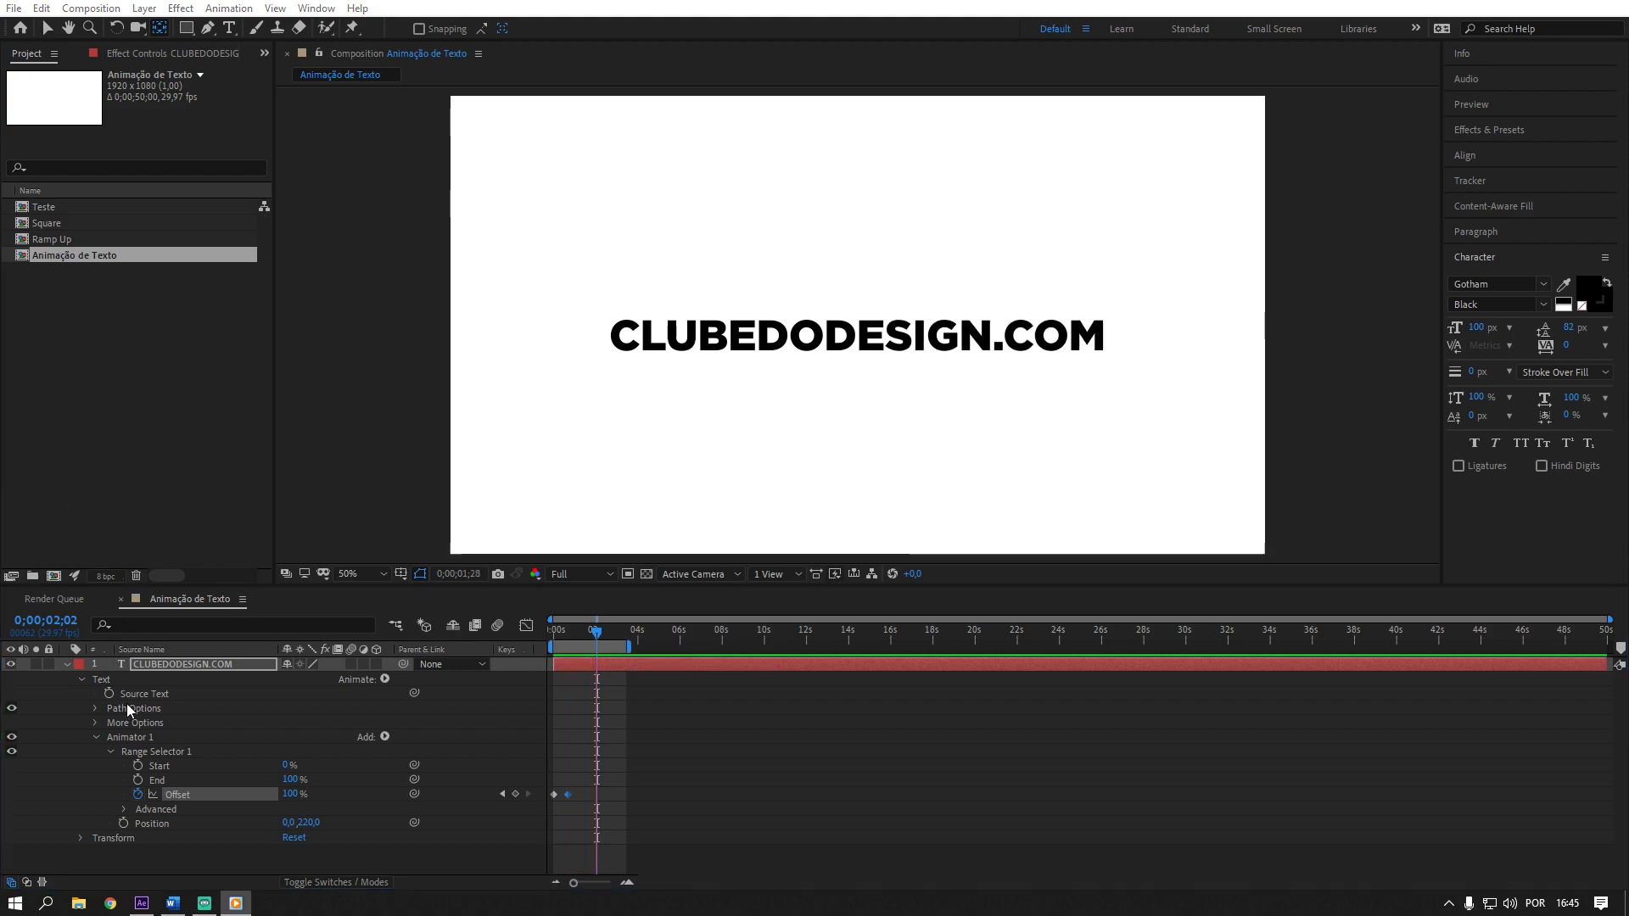
- Set the range selector's advanced Shape option to Ramp Up
{"action": "left_click", "coordinate": [124, 809]}
{"action": "scroll", "coordinate": [170, 793], "scroll_direction": "down", "scroll_amount": 3}
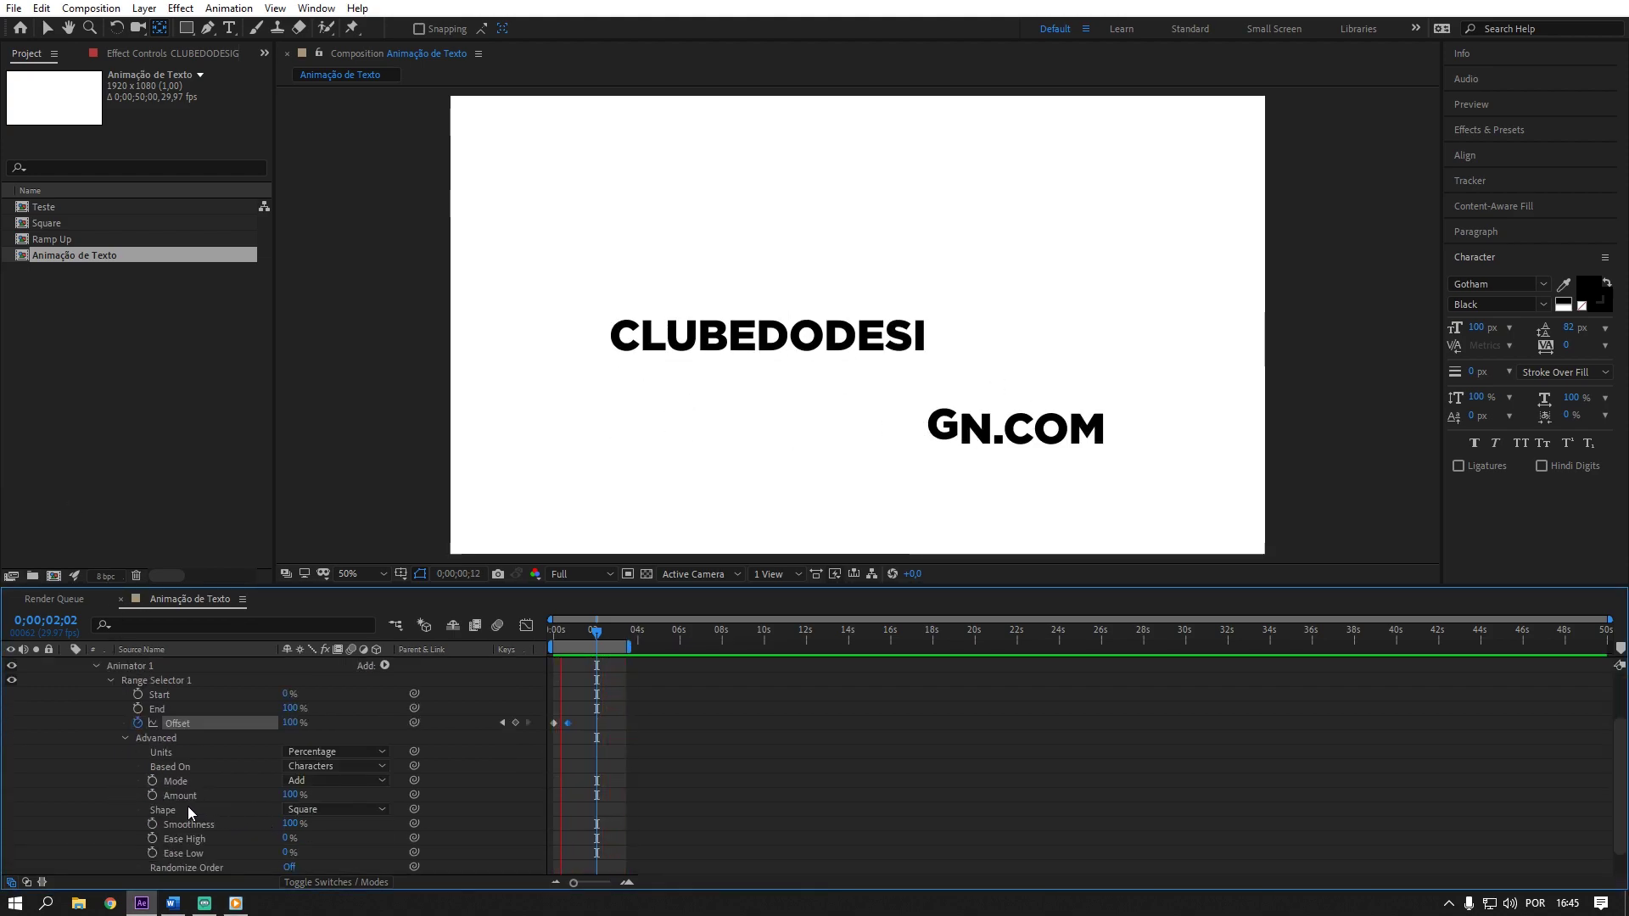
{"action": "left_click", "coordinate": [236, 903]}
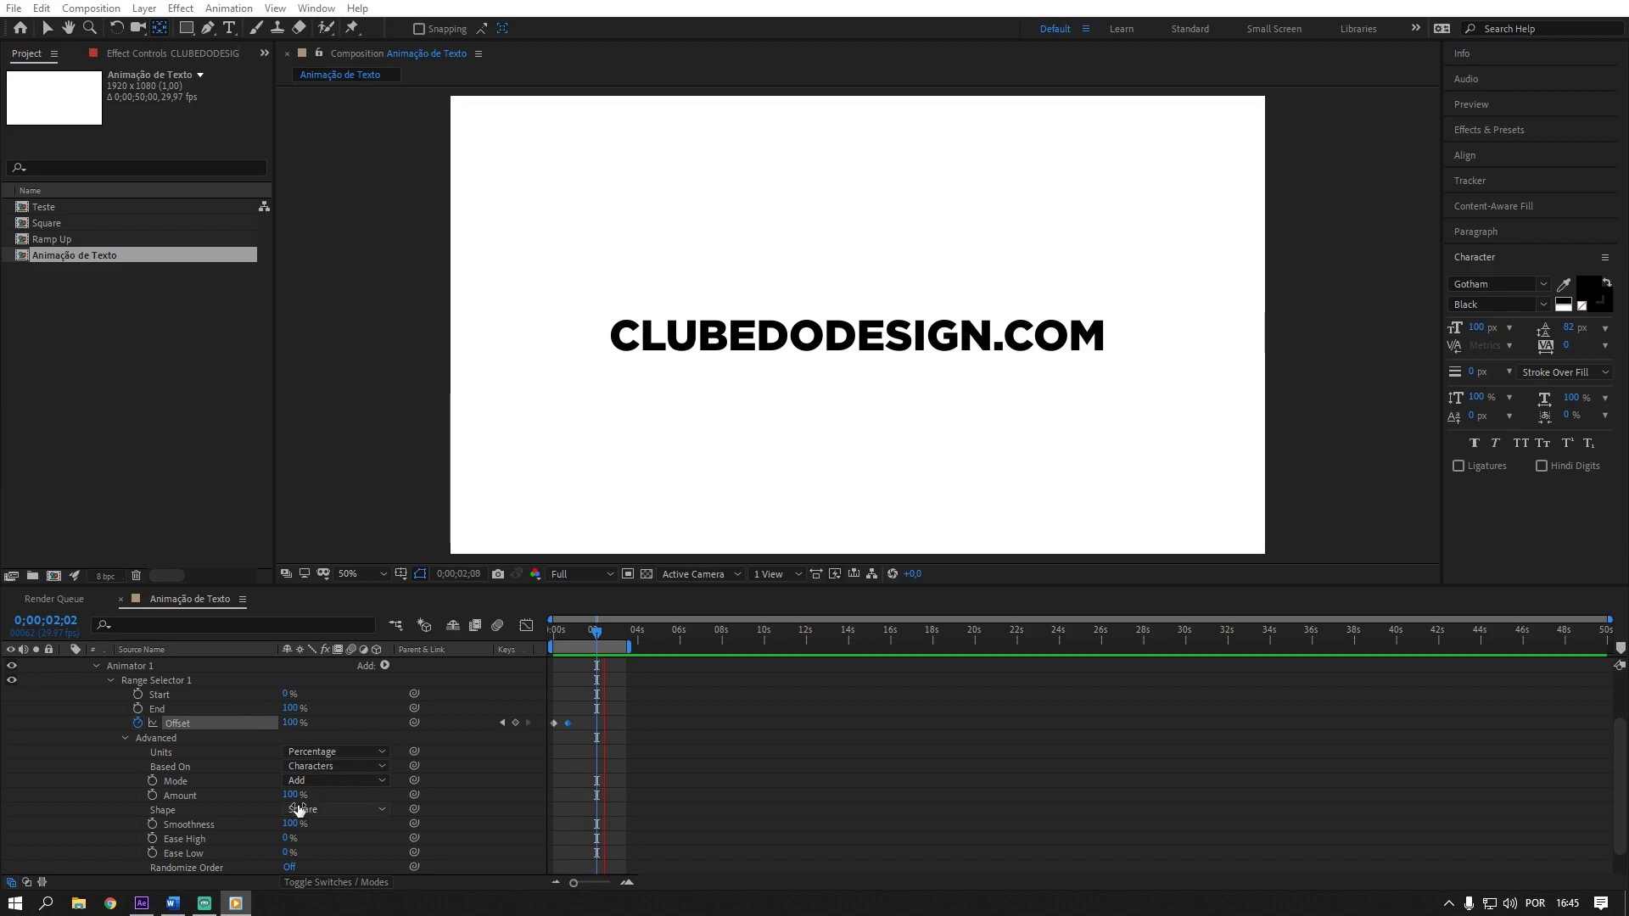
{"action": "left_click", "coordinate": [332, 812]}
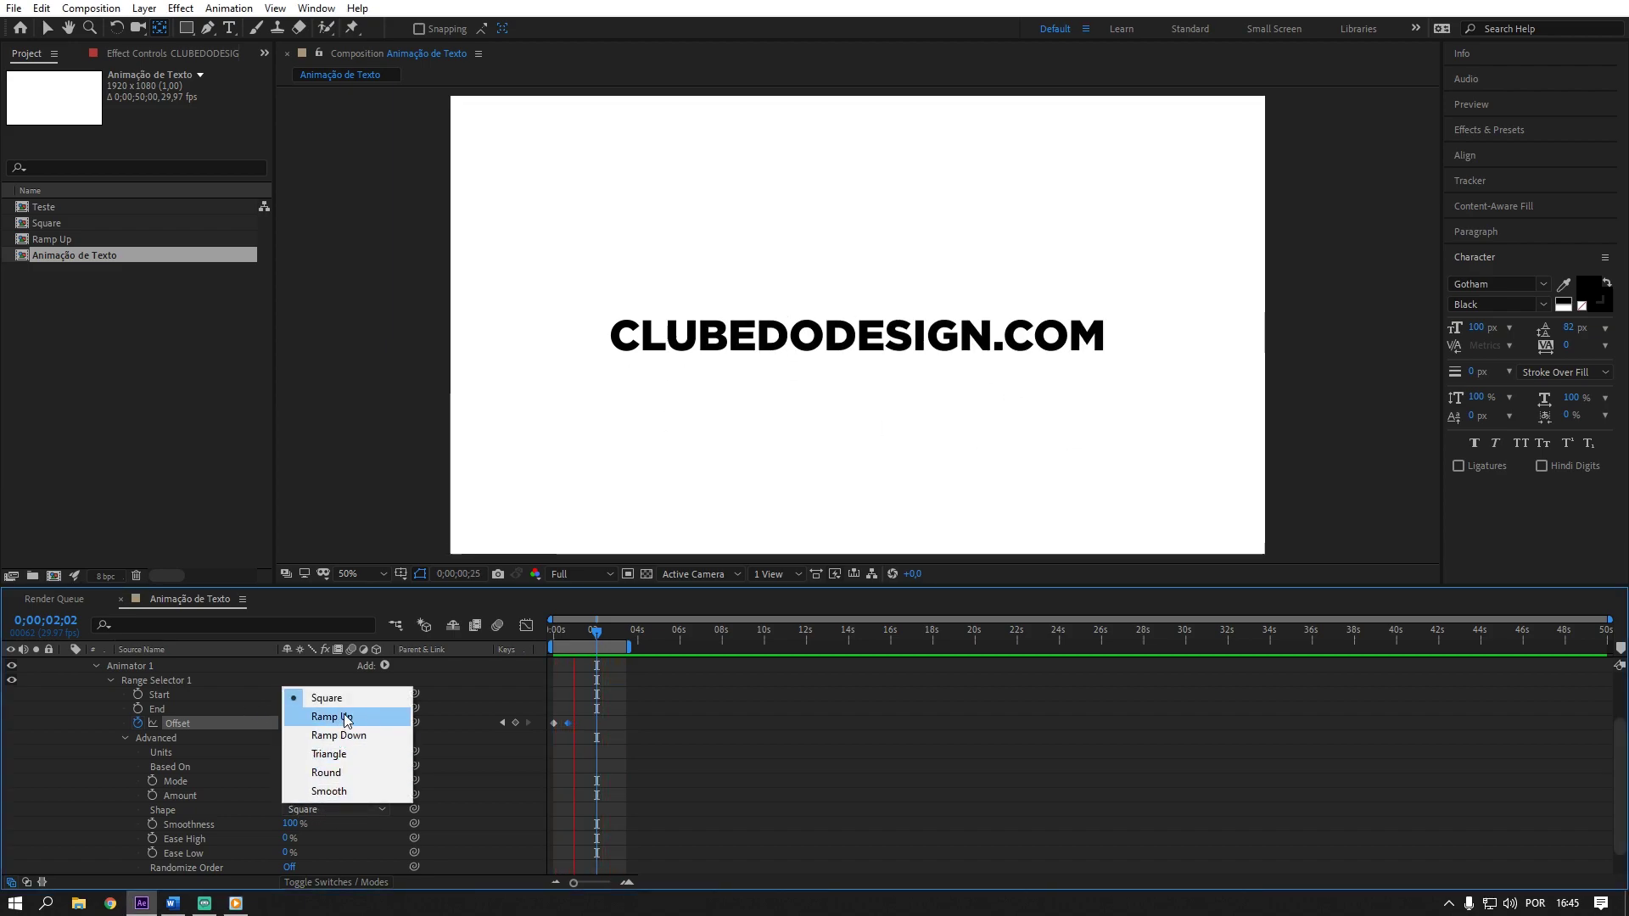
{"action": "left_click", "coordinate": [331, 717]}
- Set the Offset keyframe at 0;00;00;00 to -100%
{"action": "left_click", "coordinate": [552, 633]}
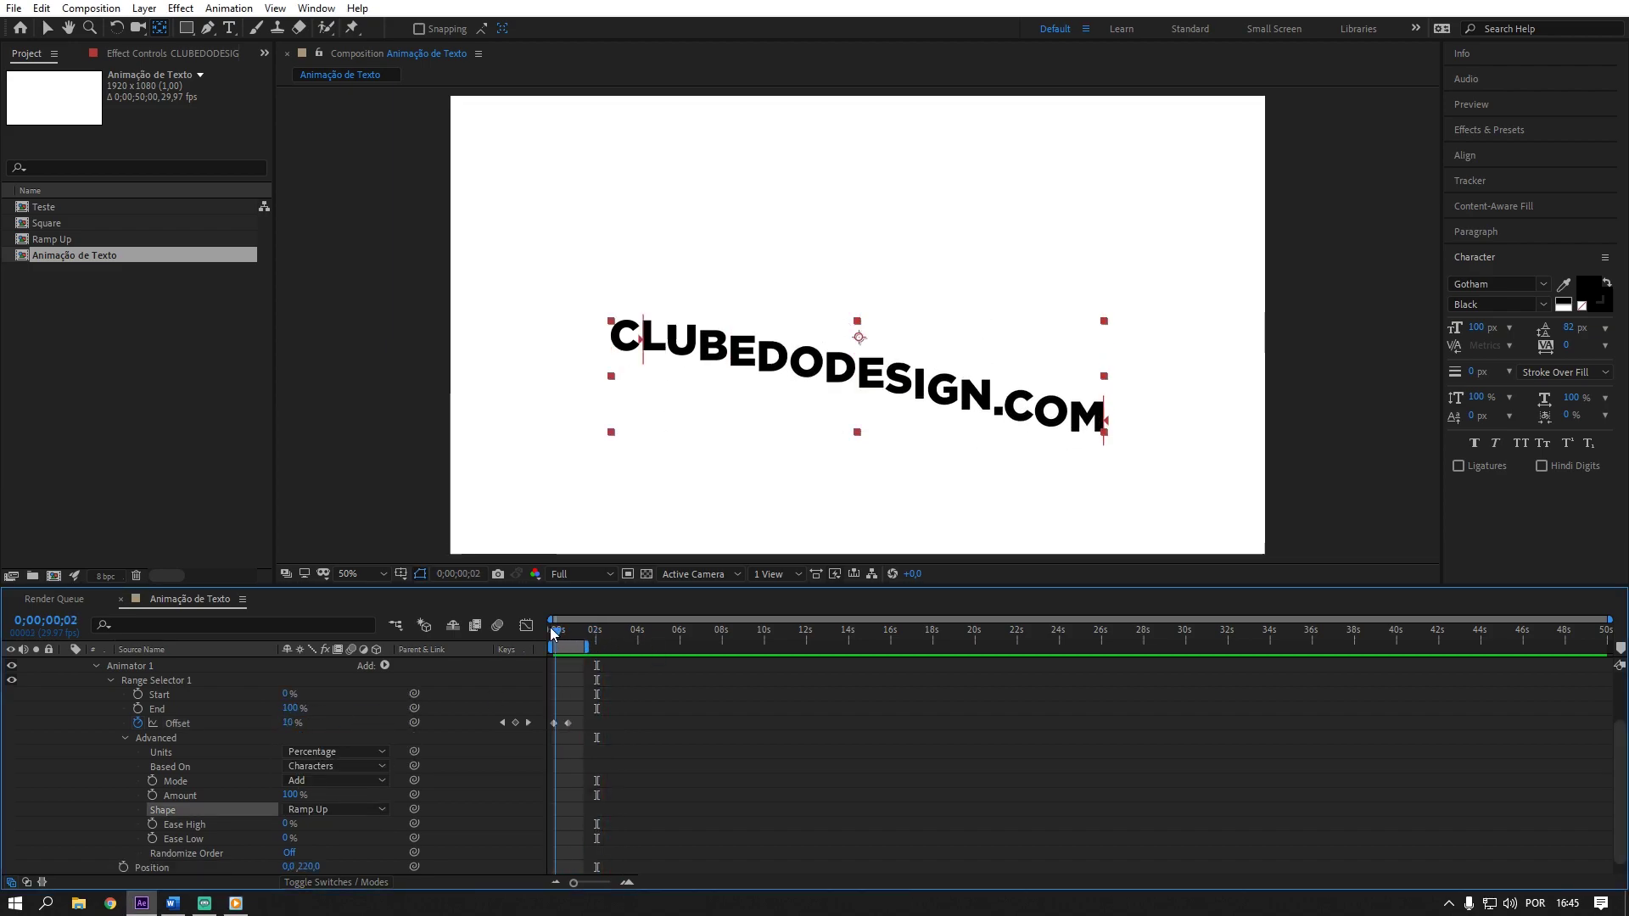
{"action": "left_click_drag", "start_coordinate": [551, 630], "coordinate": [546, 630]}
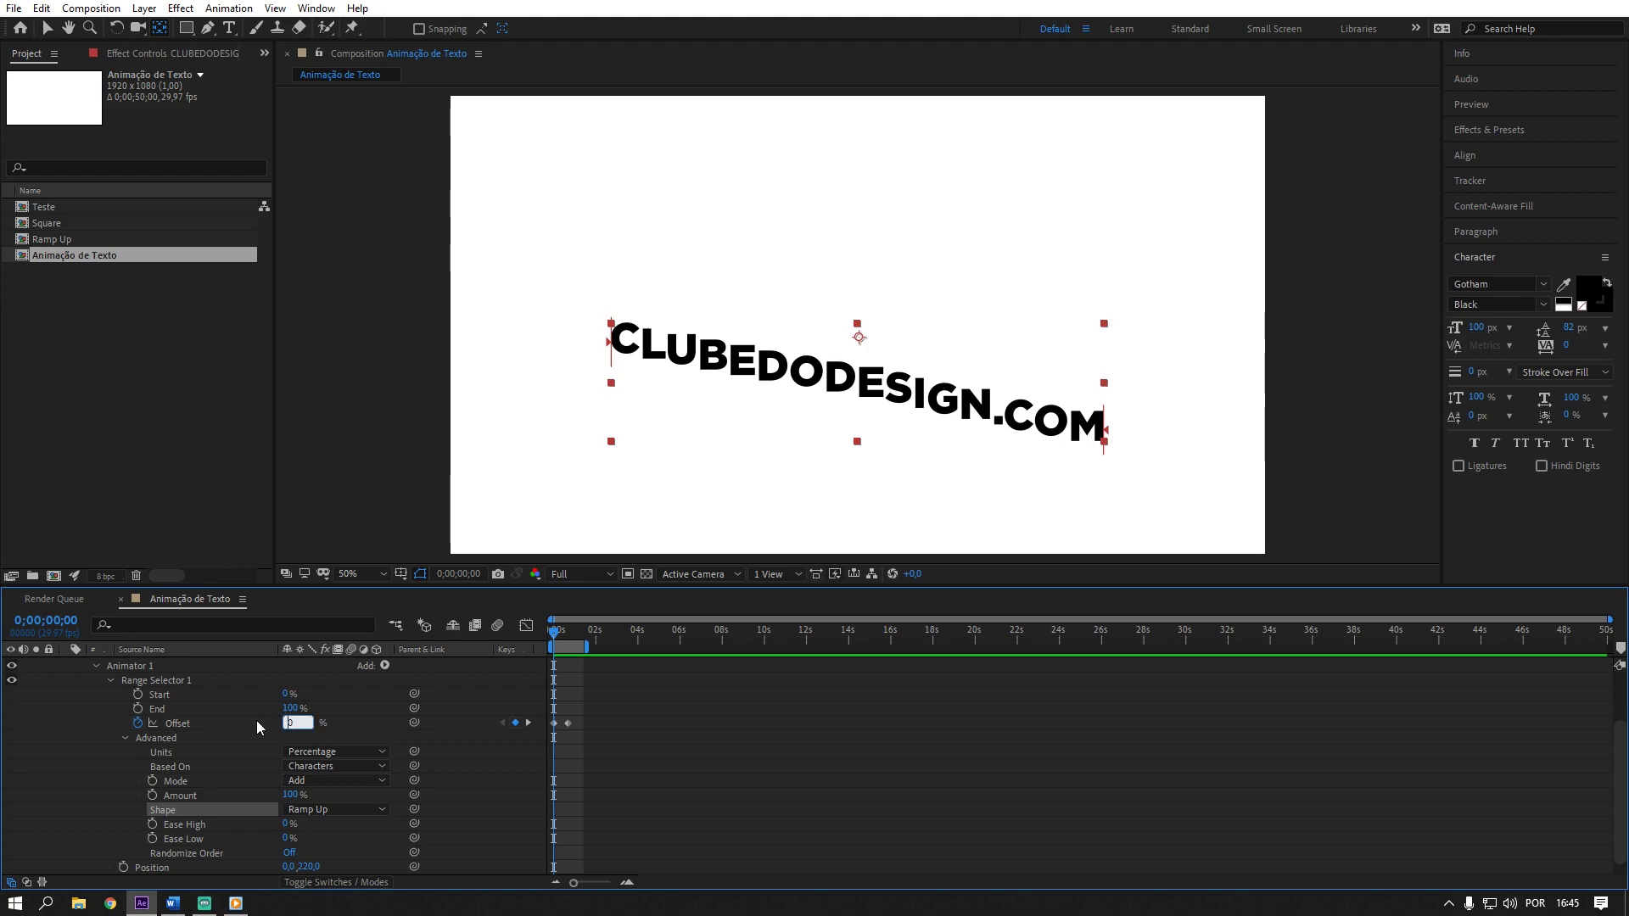
{"action": "left_click", "coordinate": [280, 737]}
{"action": "left_click_drag", "start_coordinate": [286, 723], "coordinate": [114, 723]}
{"action": "mouse_move", "coordinate": [553, 629]}
{"action": "left_mouse_down"}
{"action": "mouse_move", "coordinate": [573, 638]}
{"action": "mouse_move", "coordinate": [543, 640]}
{"action": "left_mouse_up"}
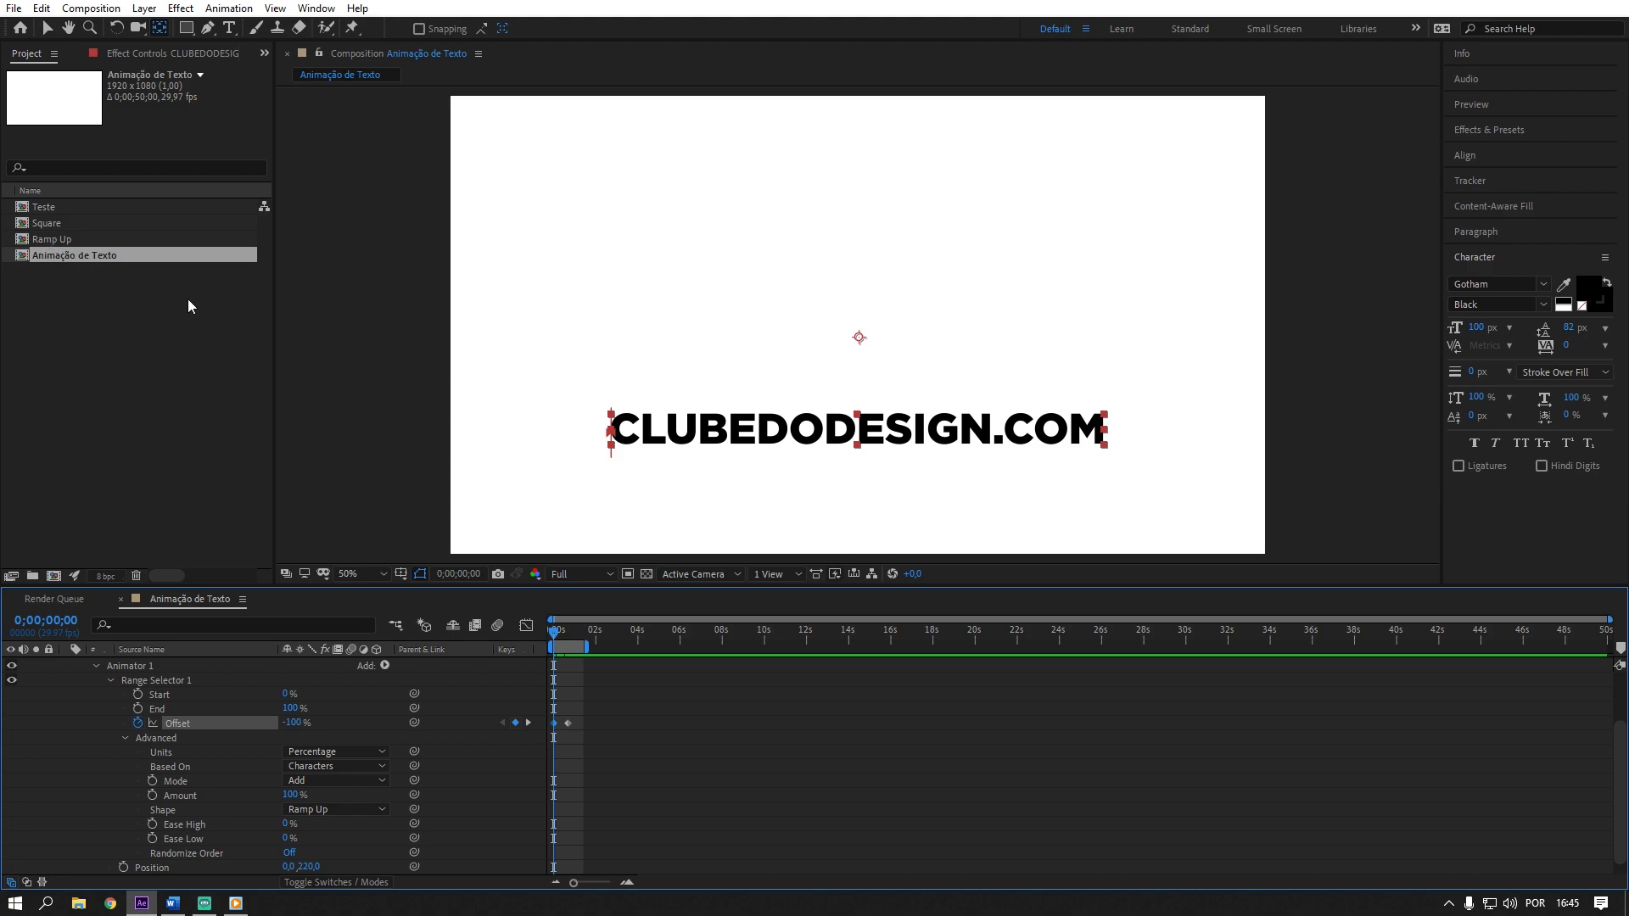
- Open the Square composition and preview its animation of the square moving past the text
{"action": "double_click", "coordinate": [51, 224]}
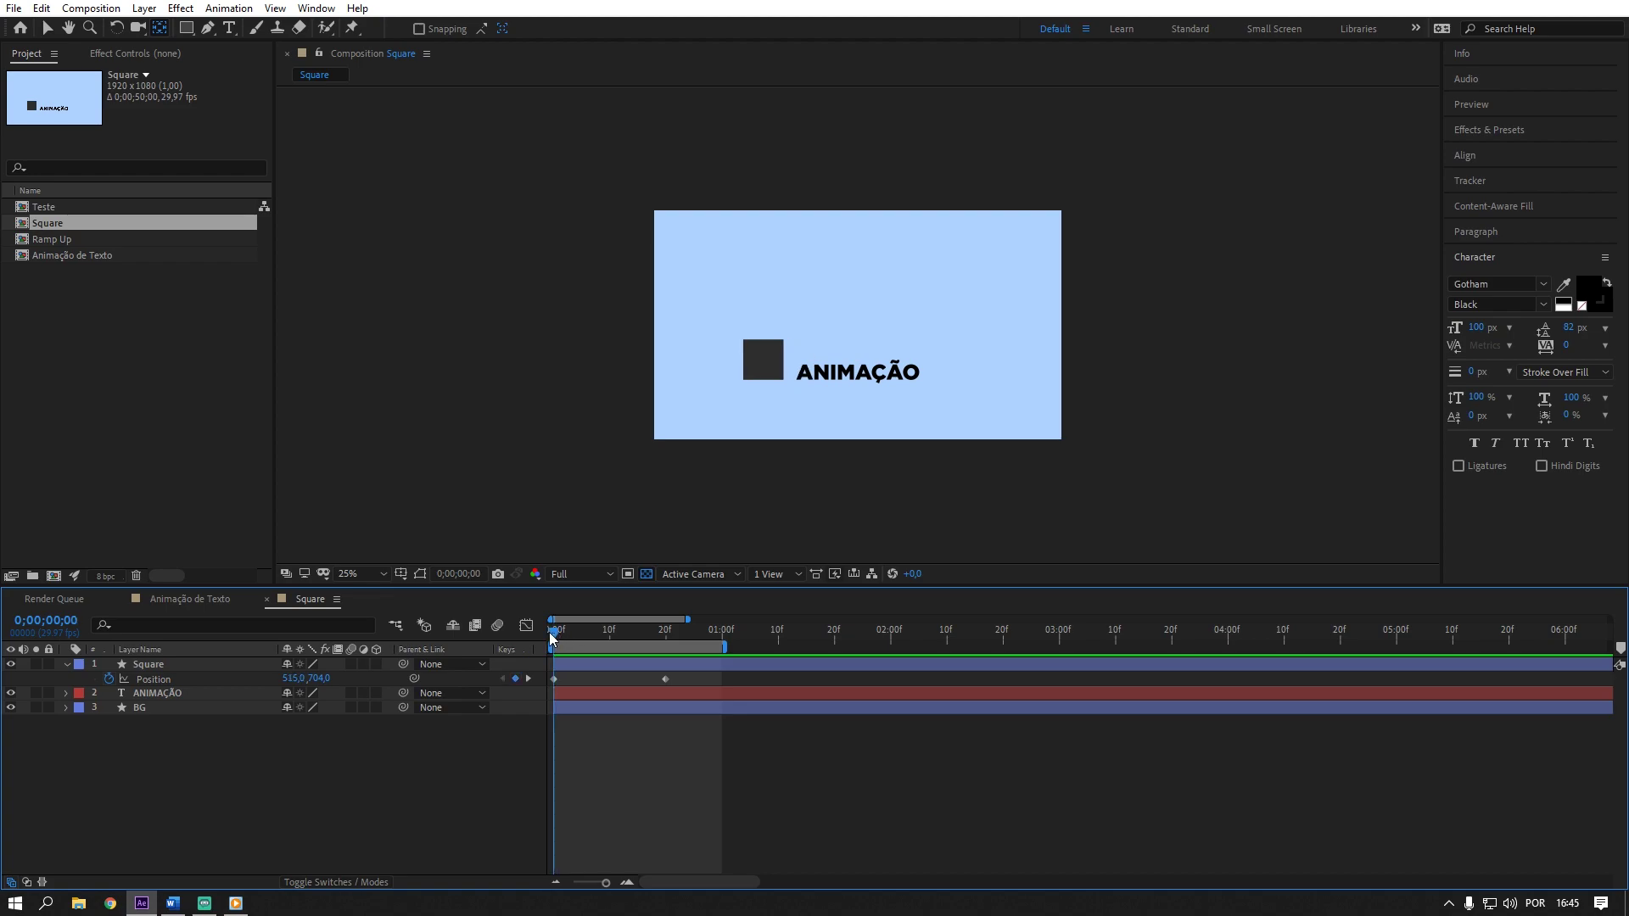
{"action": "key", "text": "space"}
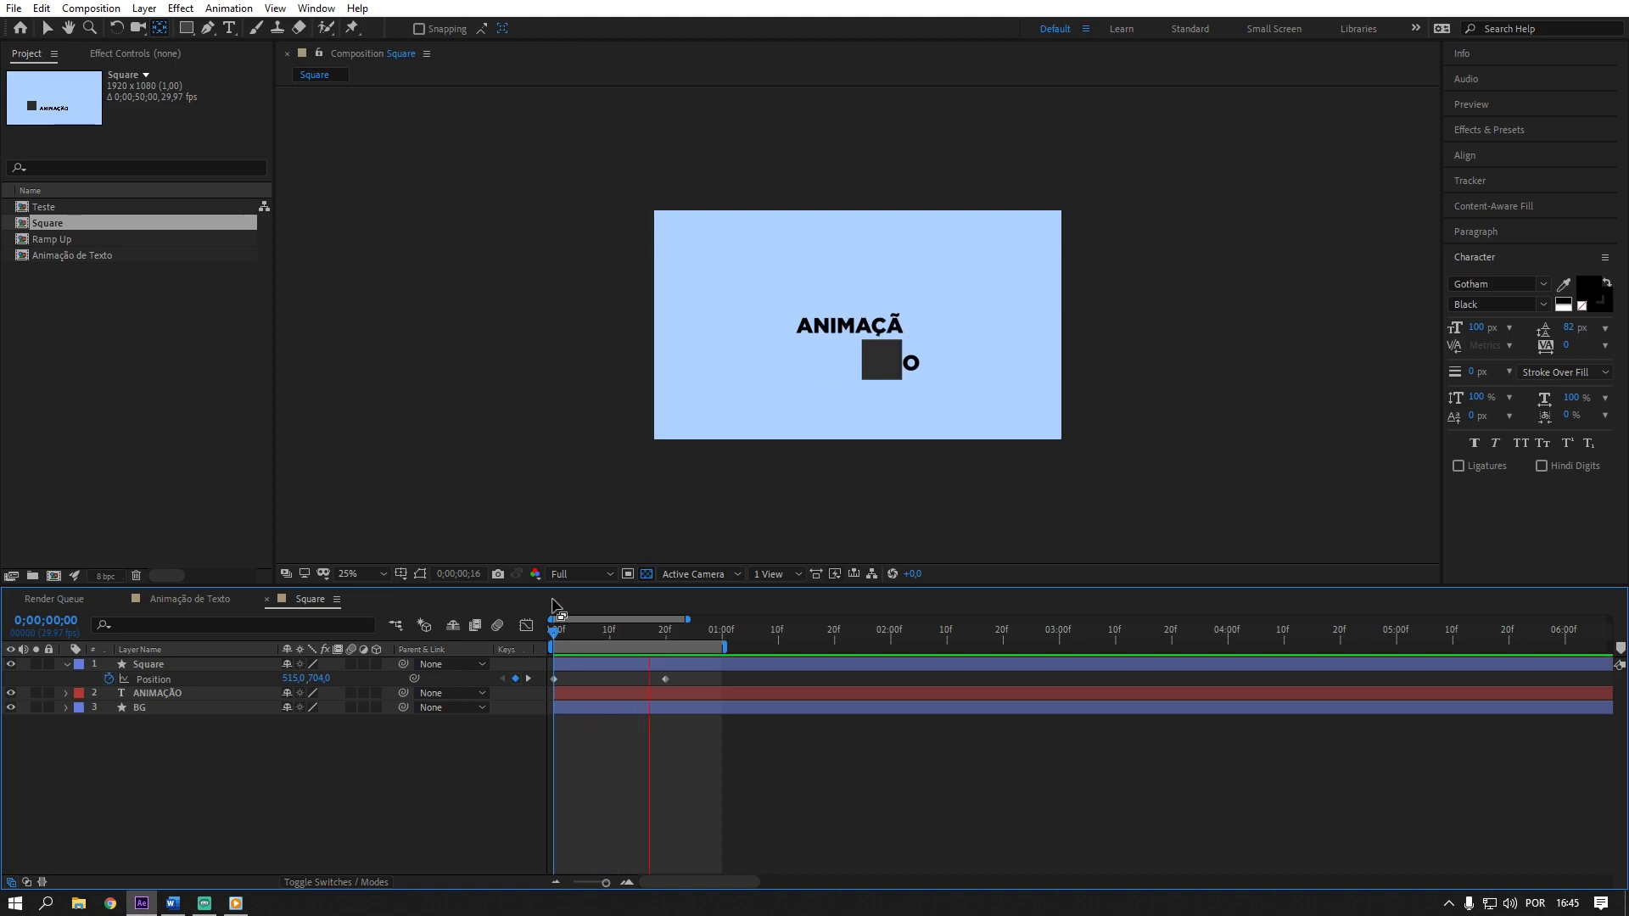
{"action": "key", "text": "space"}
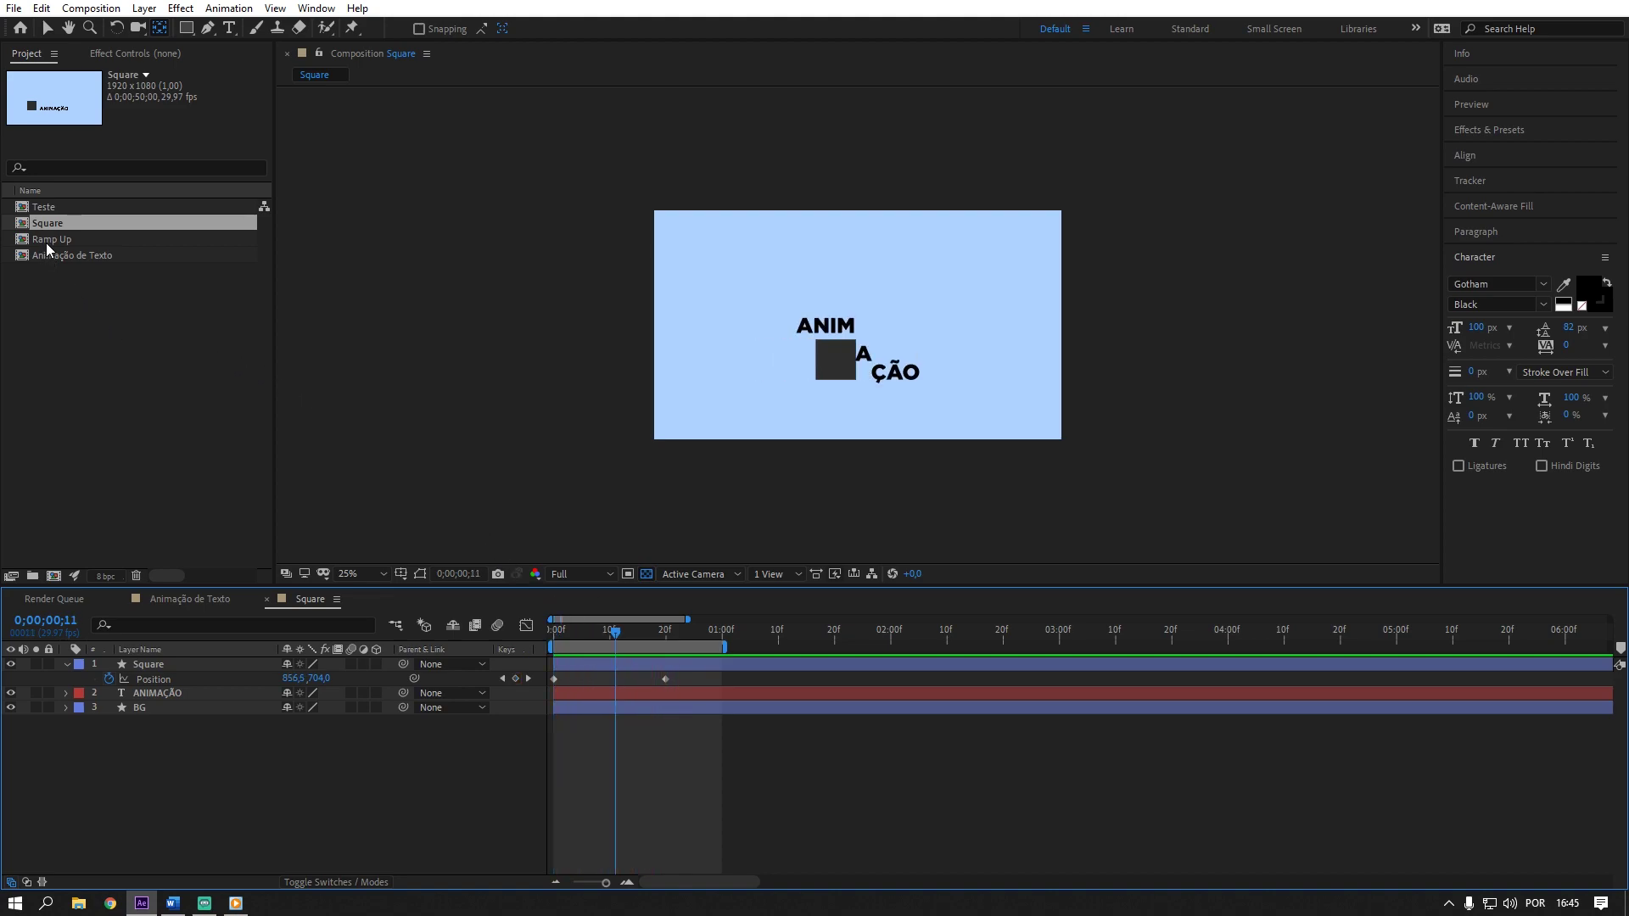
- Open the Ramp Up composition, preview its animation, and close the Ramp Up and Square compositions
{"action": "double_click", "coordinate": [48, 241]}
{"action": "key", "text": "space"}
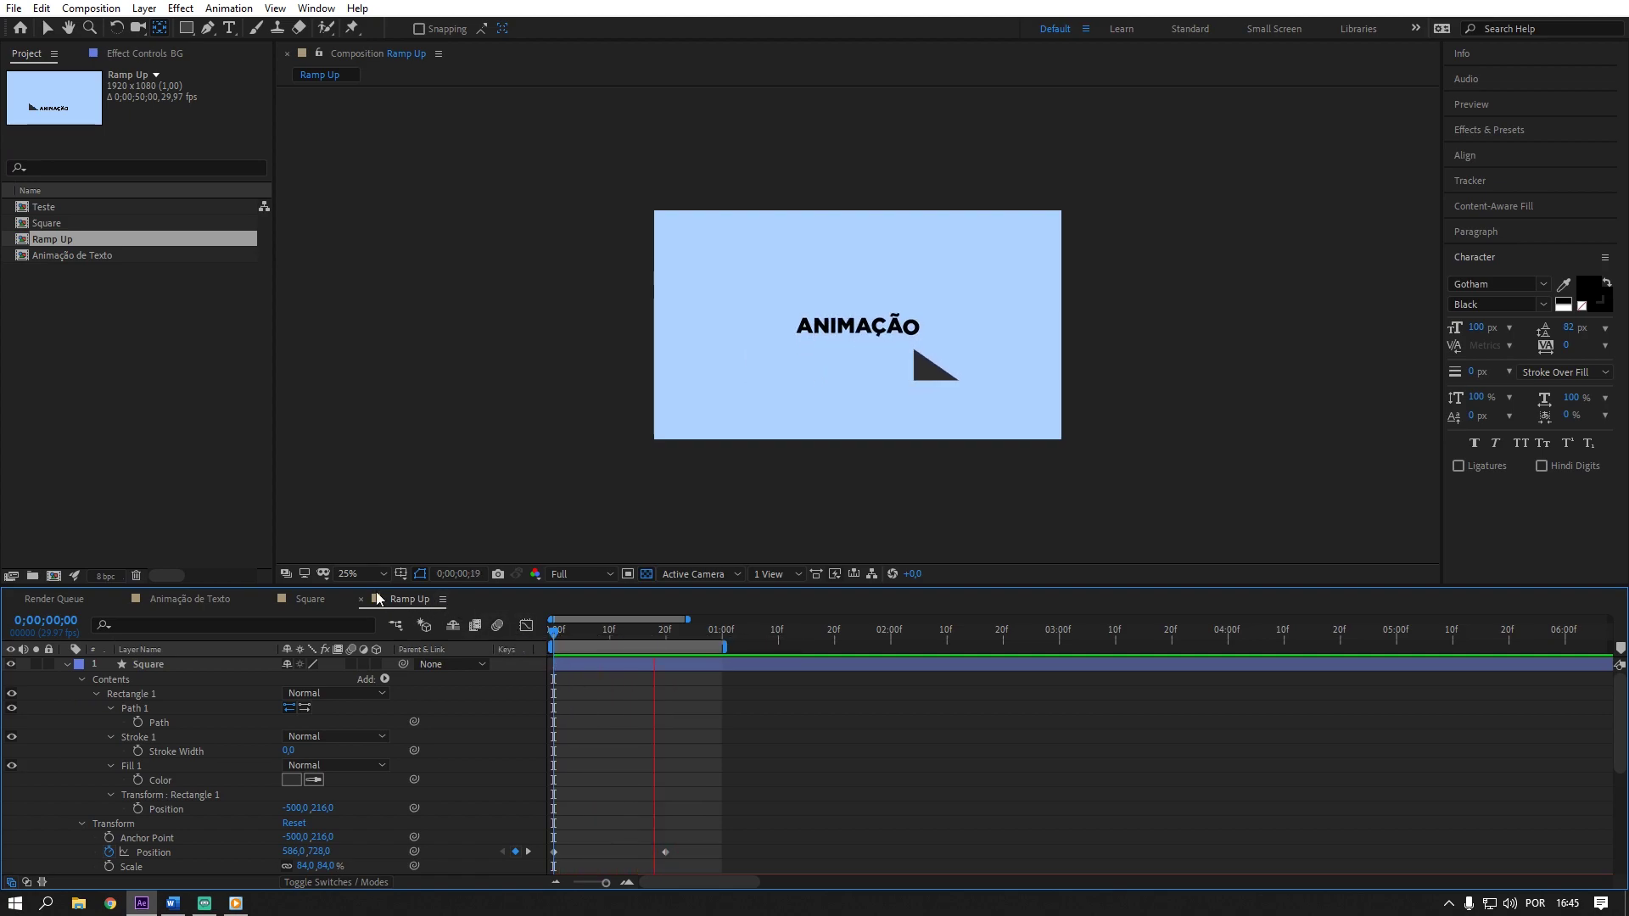
{"action": "key", "text": "space"}
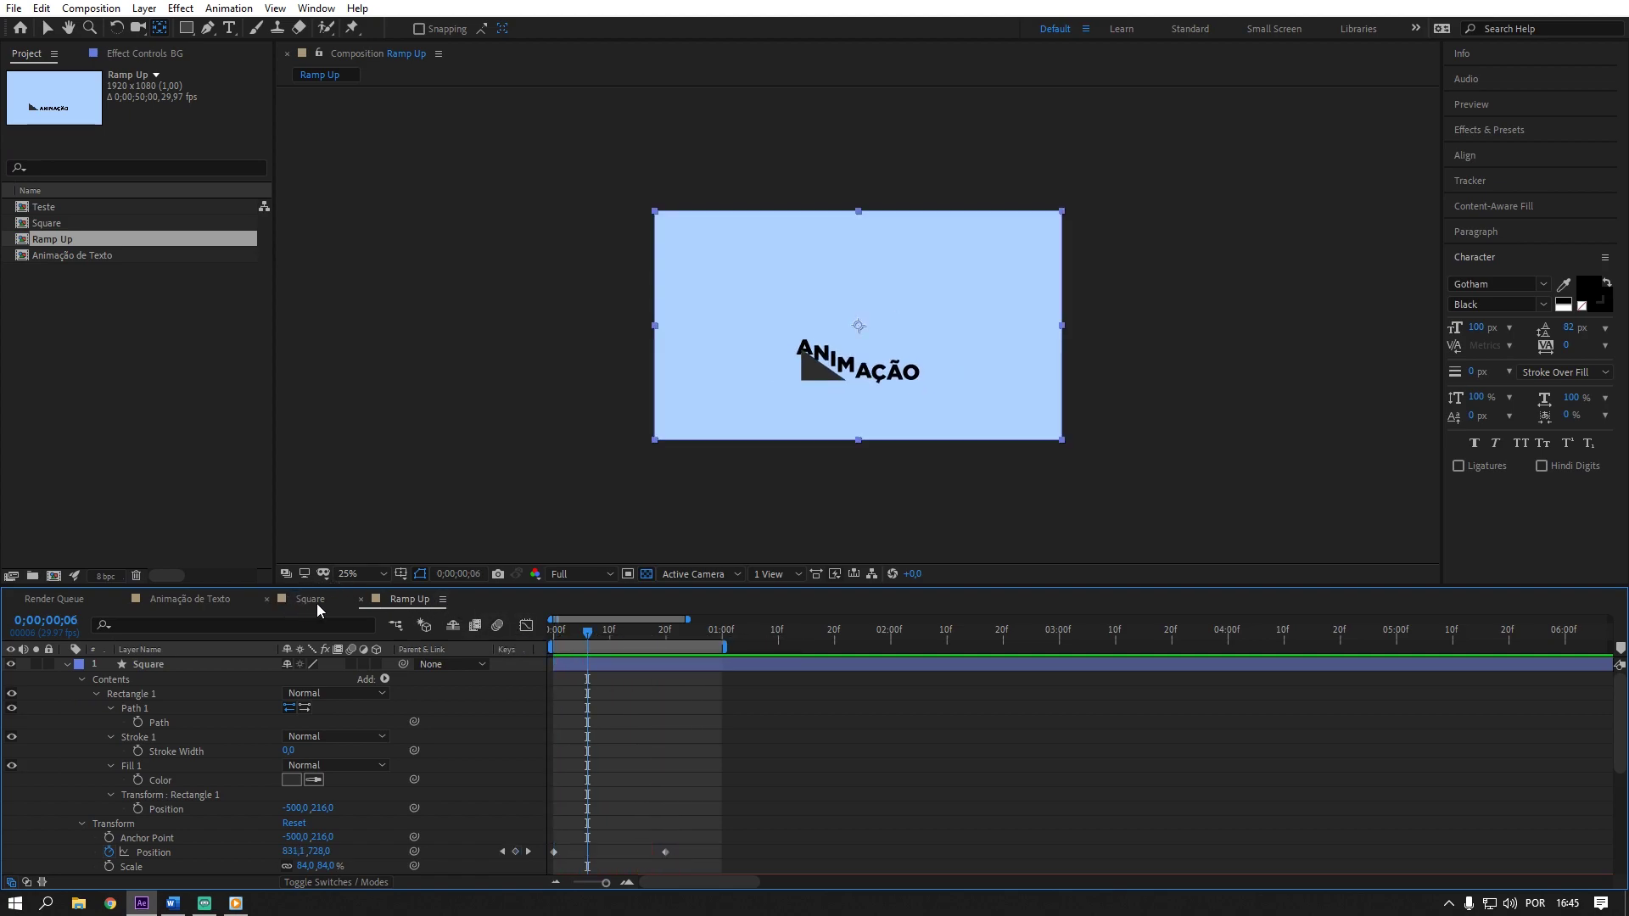
{"action": "left_click", "coordinate": [361, 601]}
{"action": "left_click", "coordinate": [267, 600]}
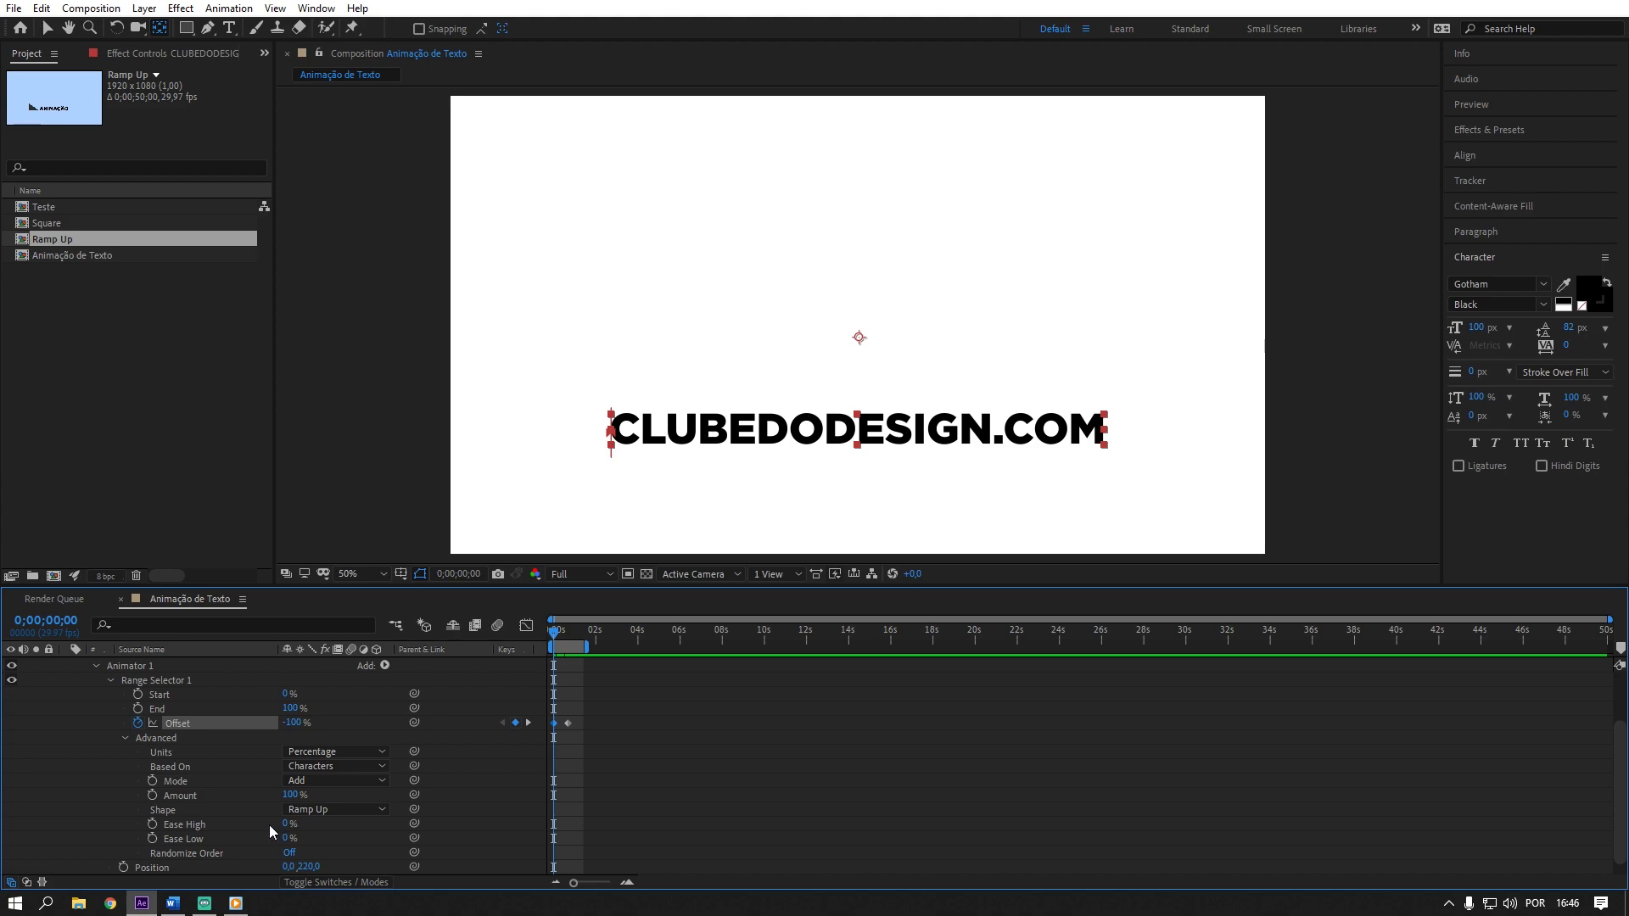
- Set the range selector's Ease High to 50% and Ease Low to 35%, and preview the text animation
{"action": "left_click", "coordinate": [227, 838]}
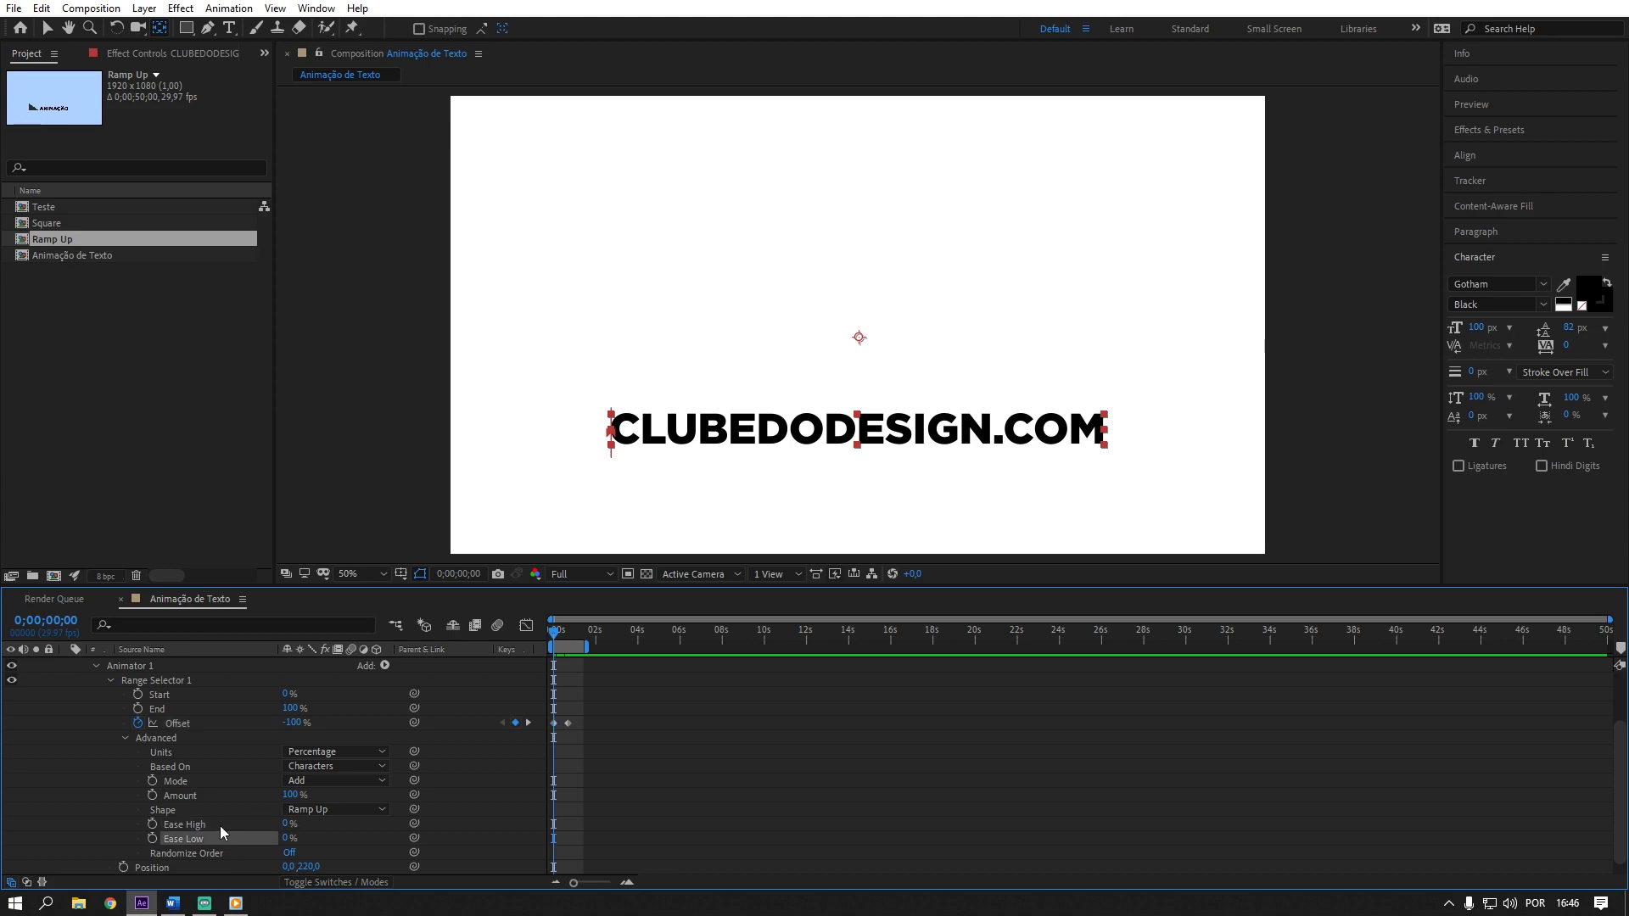
{"action": "left_click", "coordinate": [219, 826]}
{"action": "left_click", "coordinate": [289, 823]}
{"action": "type", "text": "50"}
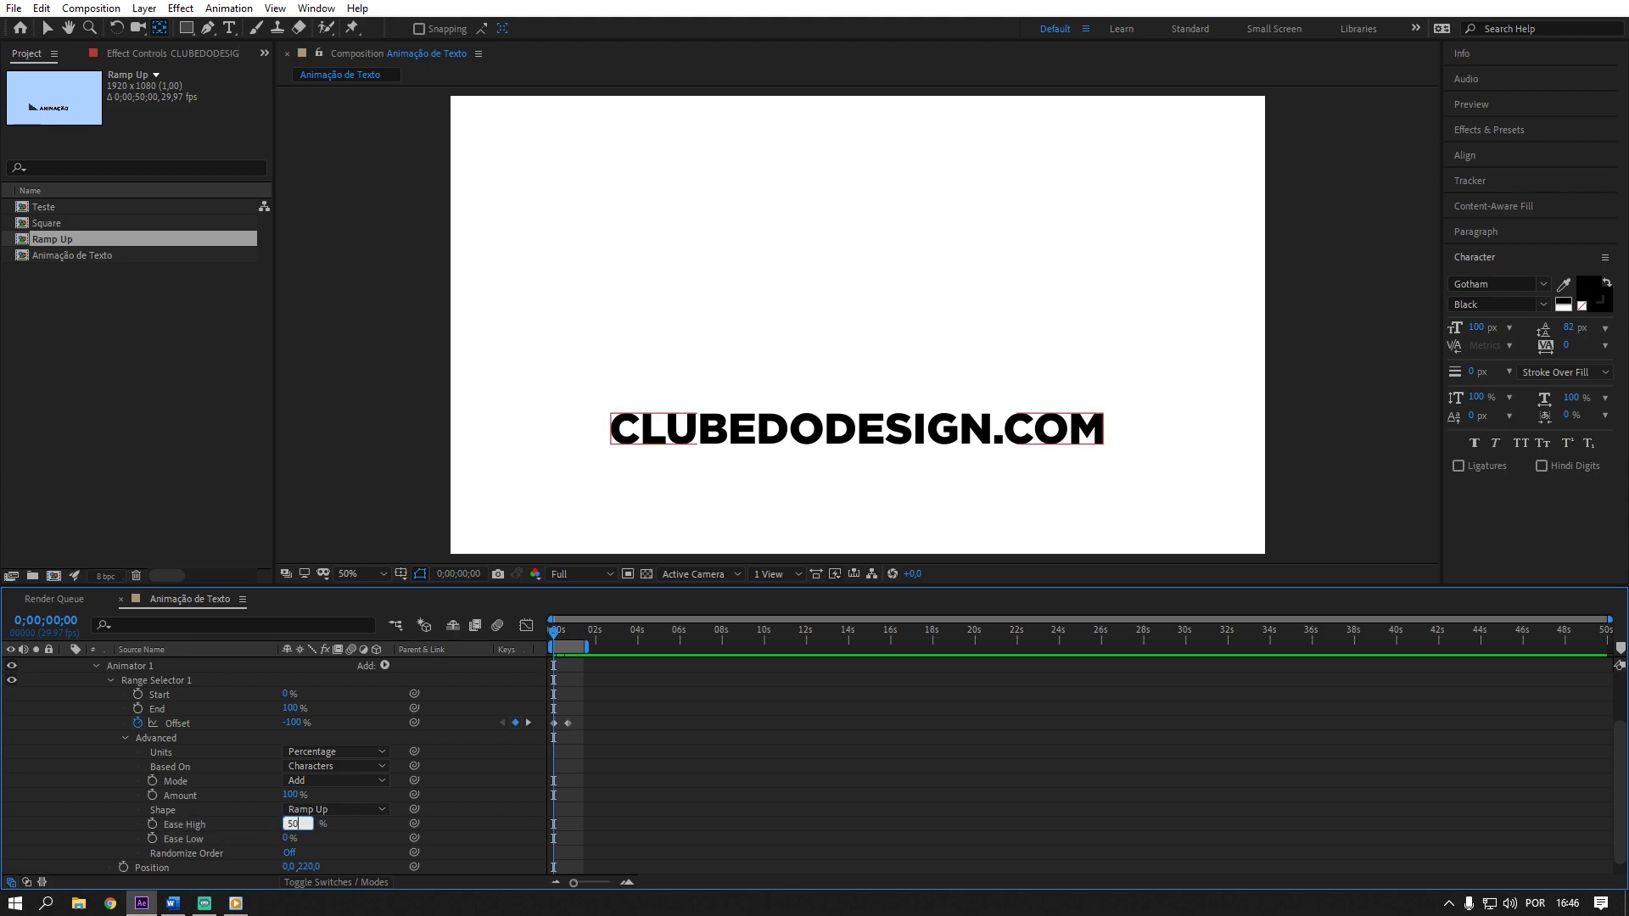
{"action": "key", "text": "Return"}
{"action": "left_click", "coordinate": [289, 838]}
{"action": "type", "text": "3"}
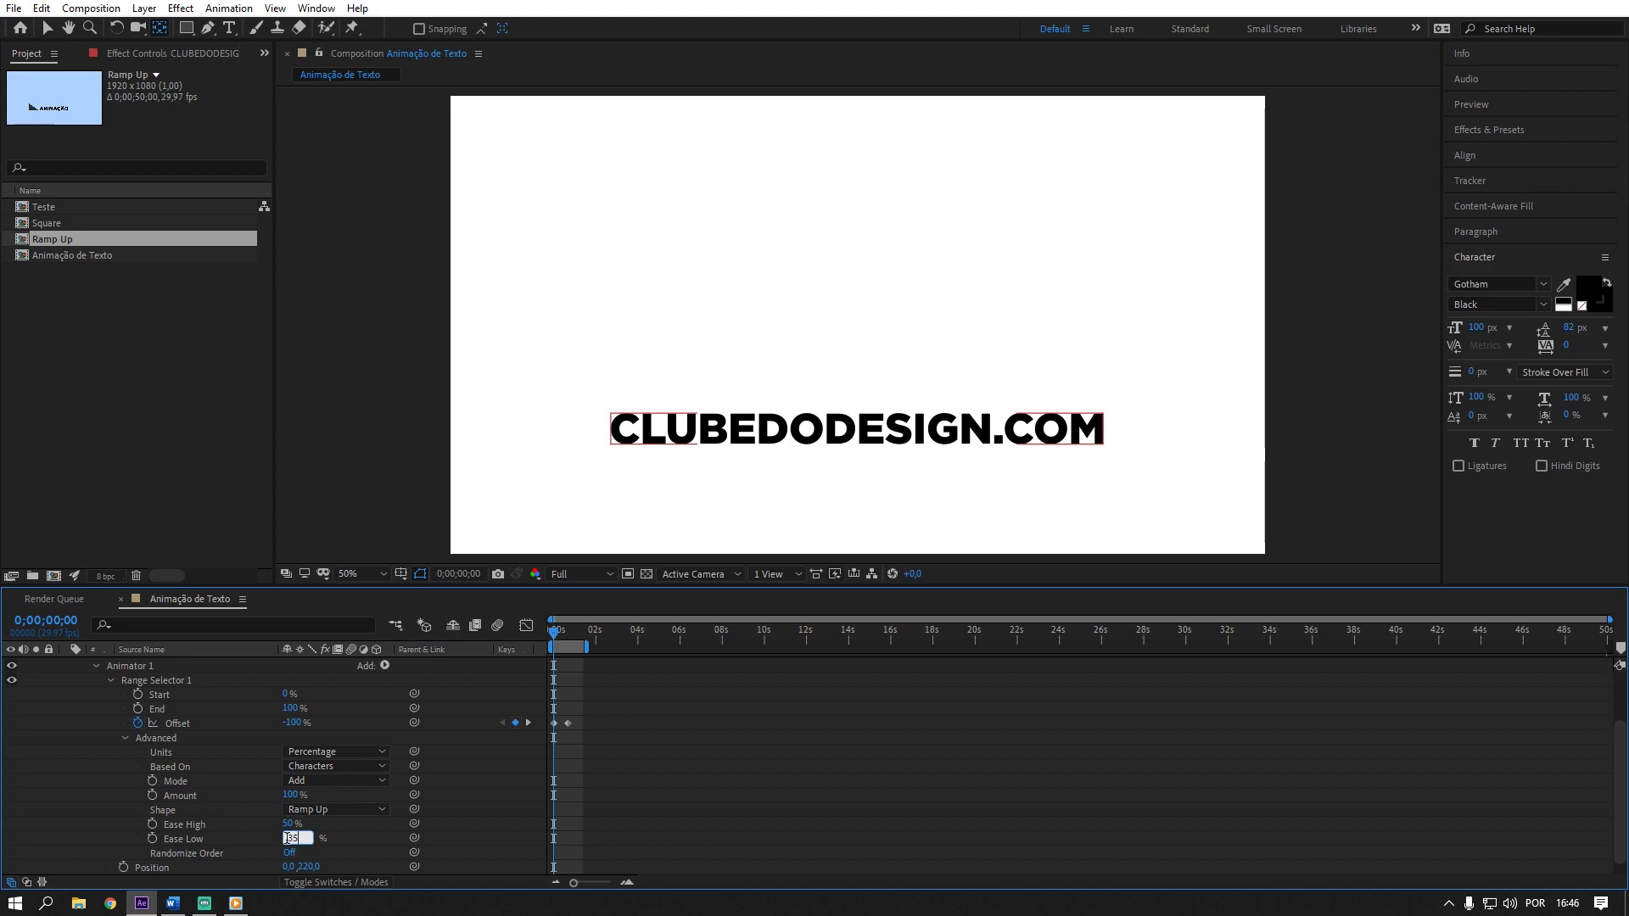
{"action": "type", "text": "5"}
{"action": "key", "text": "Return"}
{"action": "key", "text": "space"}
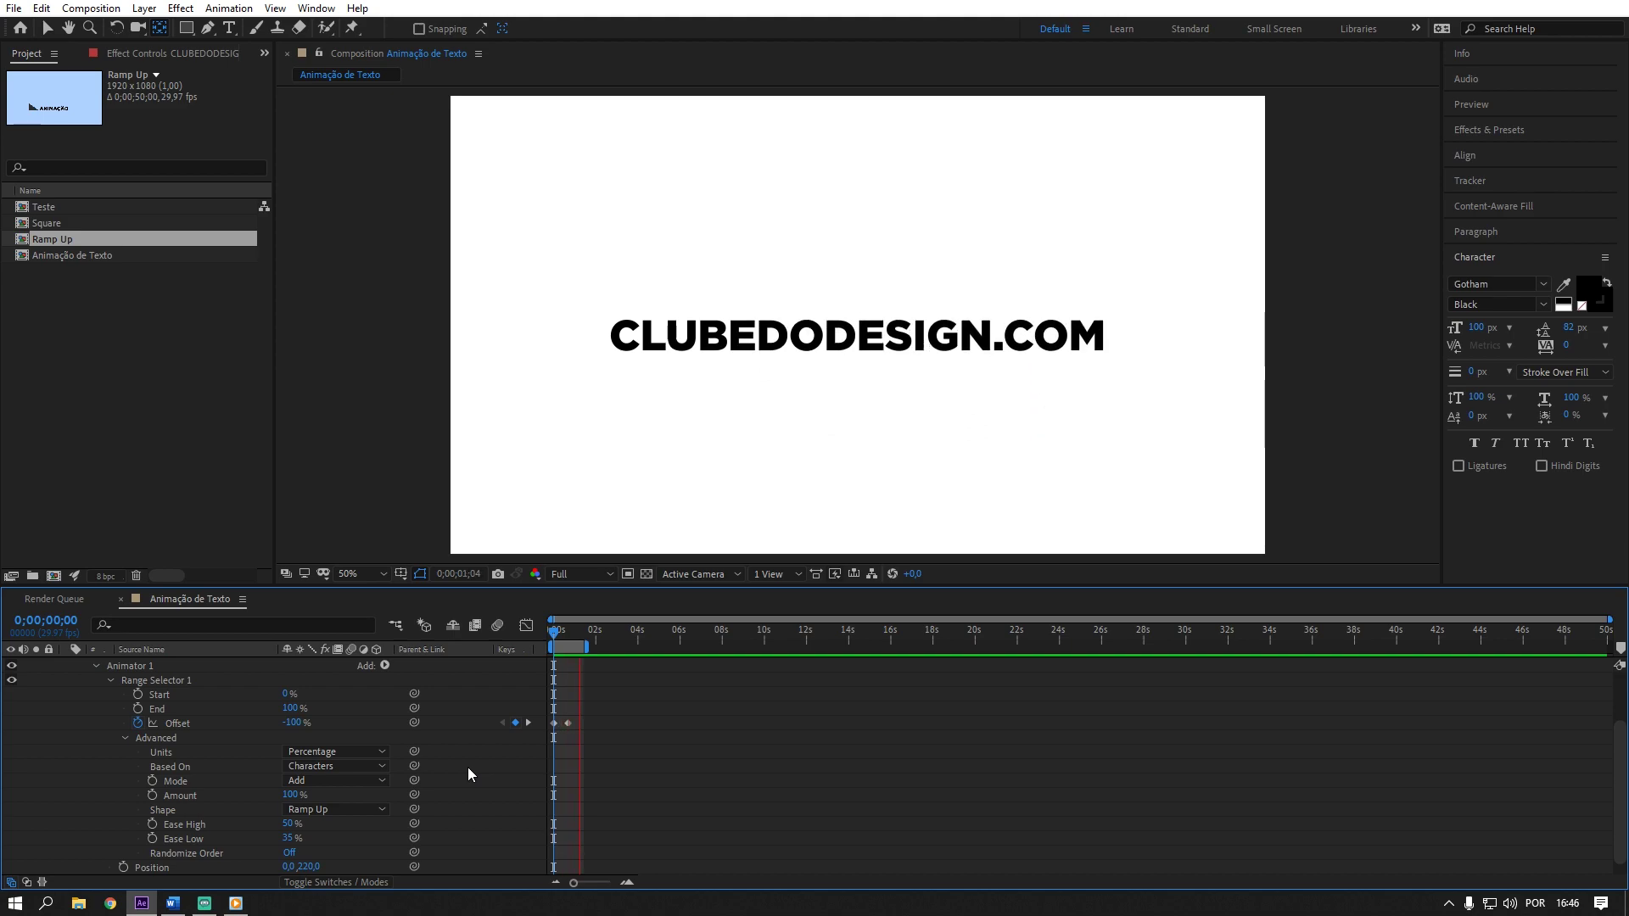
{"action": "key", "text": "space"}
- Duplicate Animator 1 and set the copy's Position to 0, -40
{"action": "left_click", "coordinate": [95, 667]}
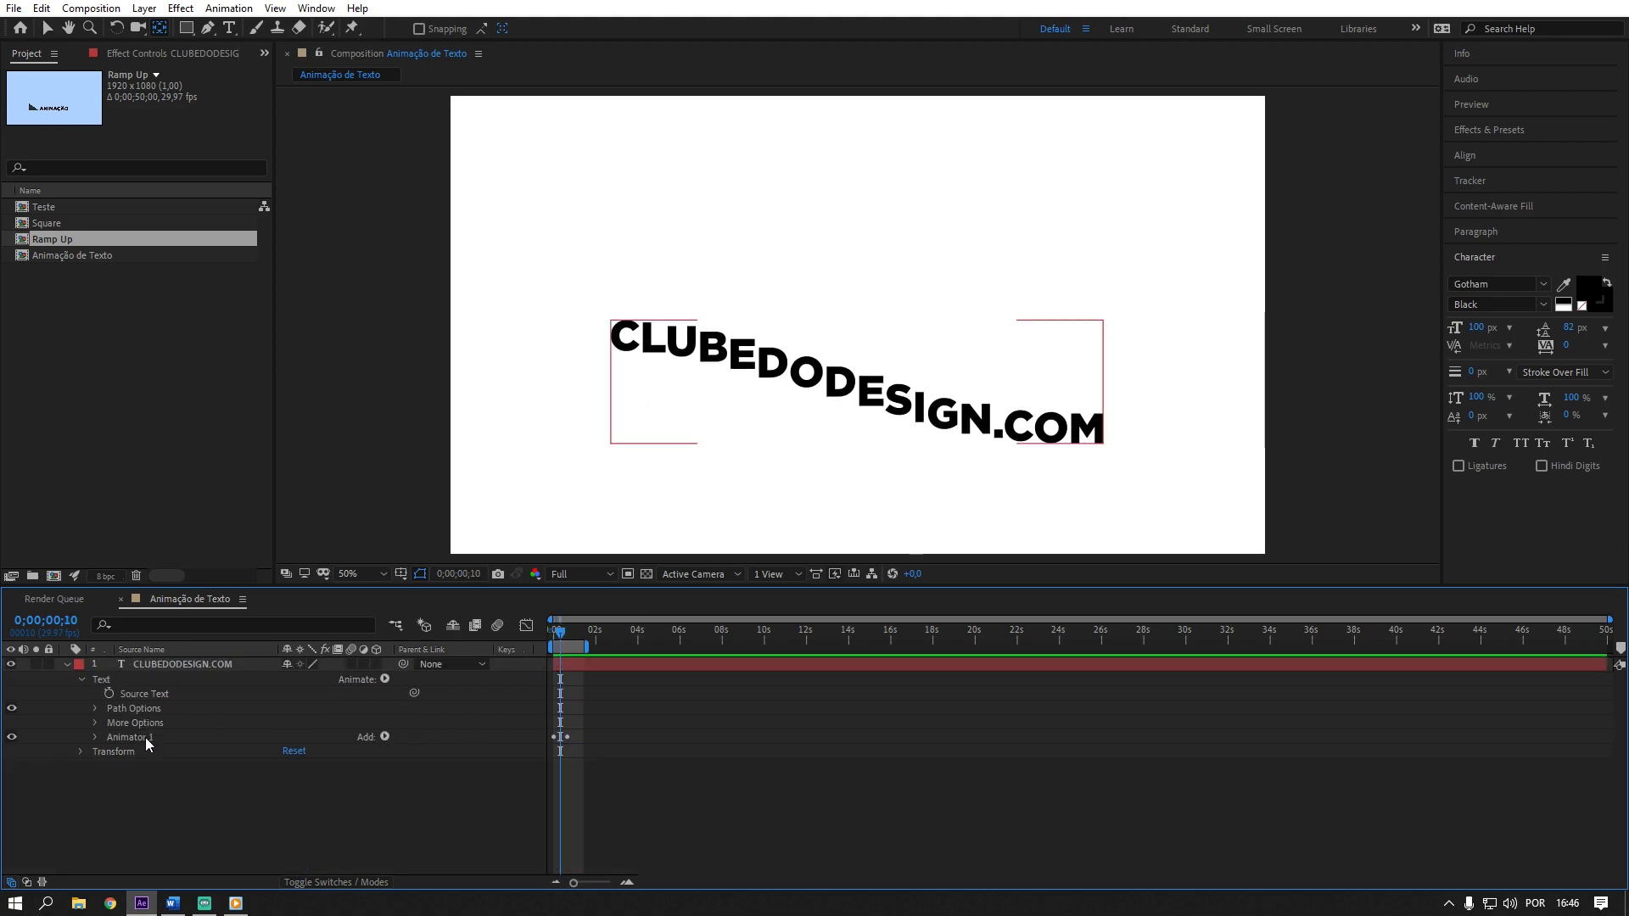
{"action": "left_click", "coordinate": [144, 738]}
{"action": "key", "text": "ctrl+d"}
{"action": "left_click", "coordinate": [95, 751]}
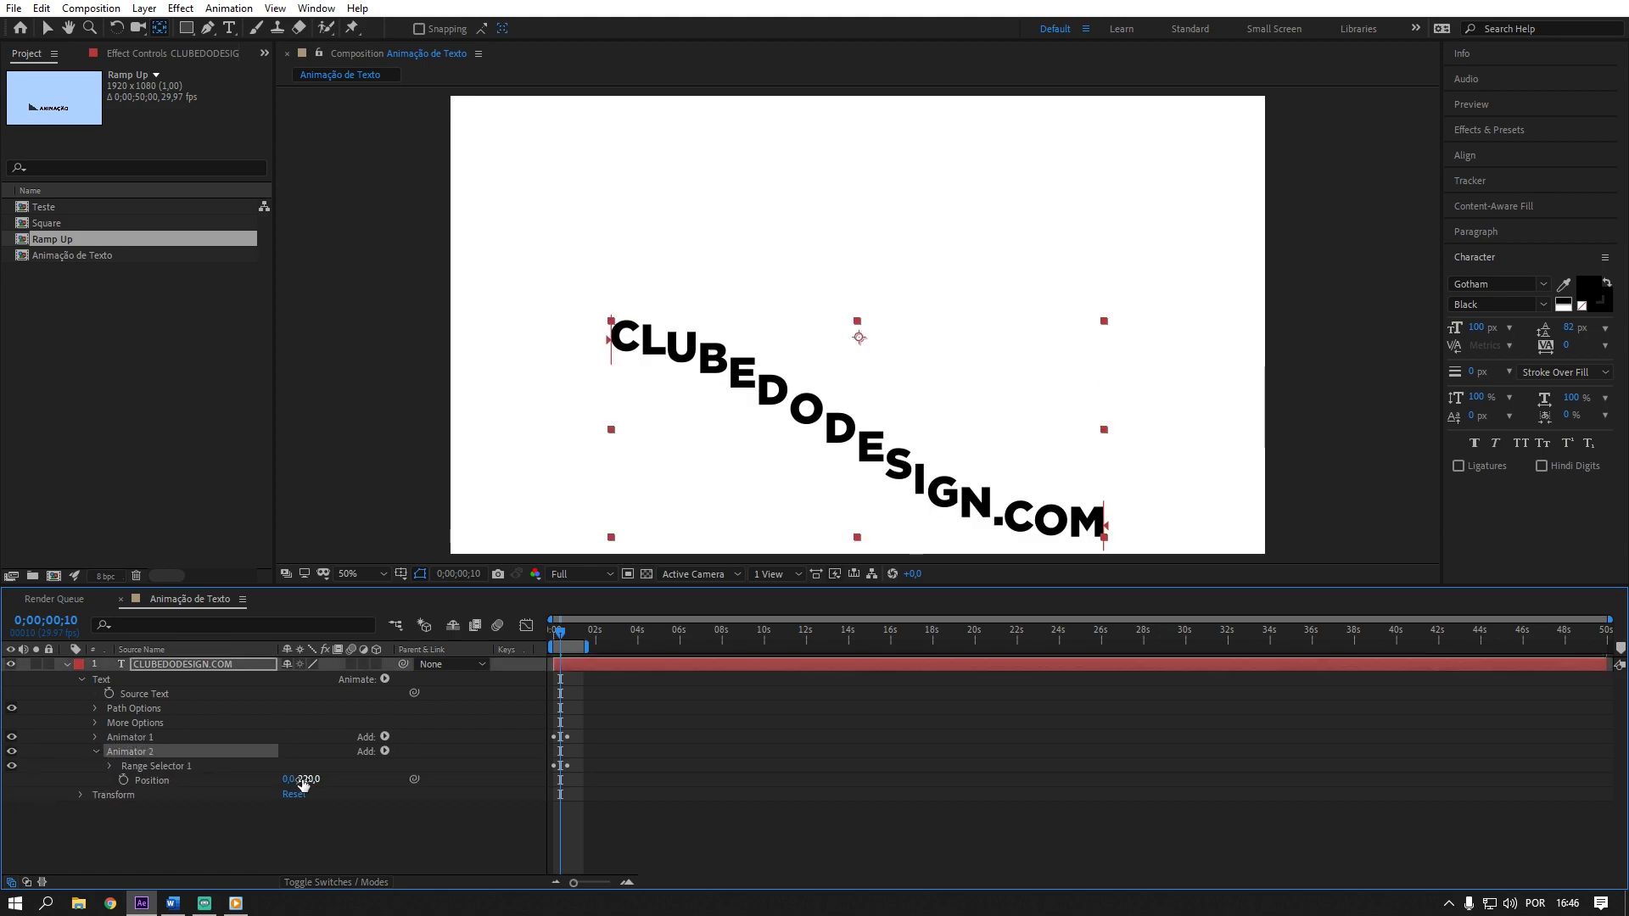
{"action": "type", "text": "-40"}
{"action": "left_click", "coordinate": [343, 840]}
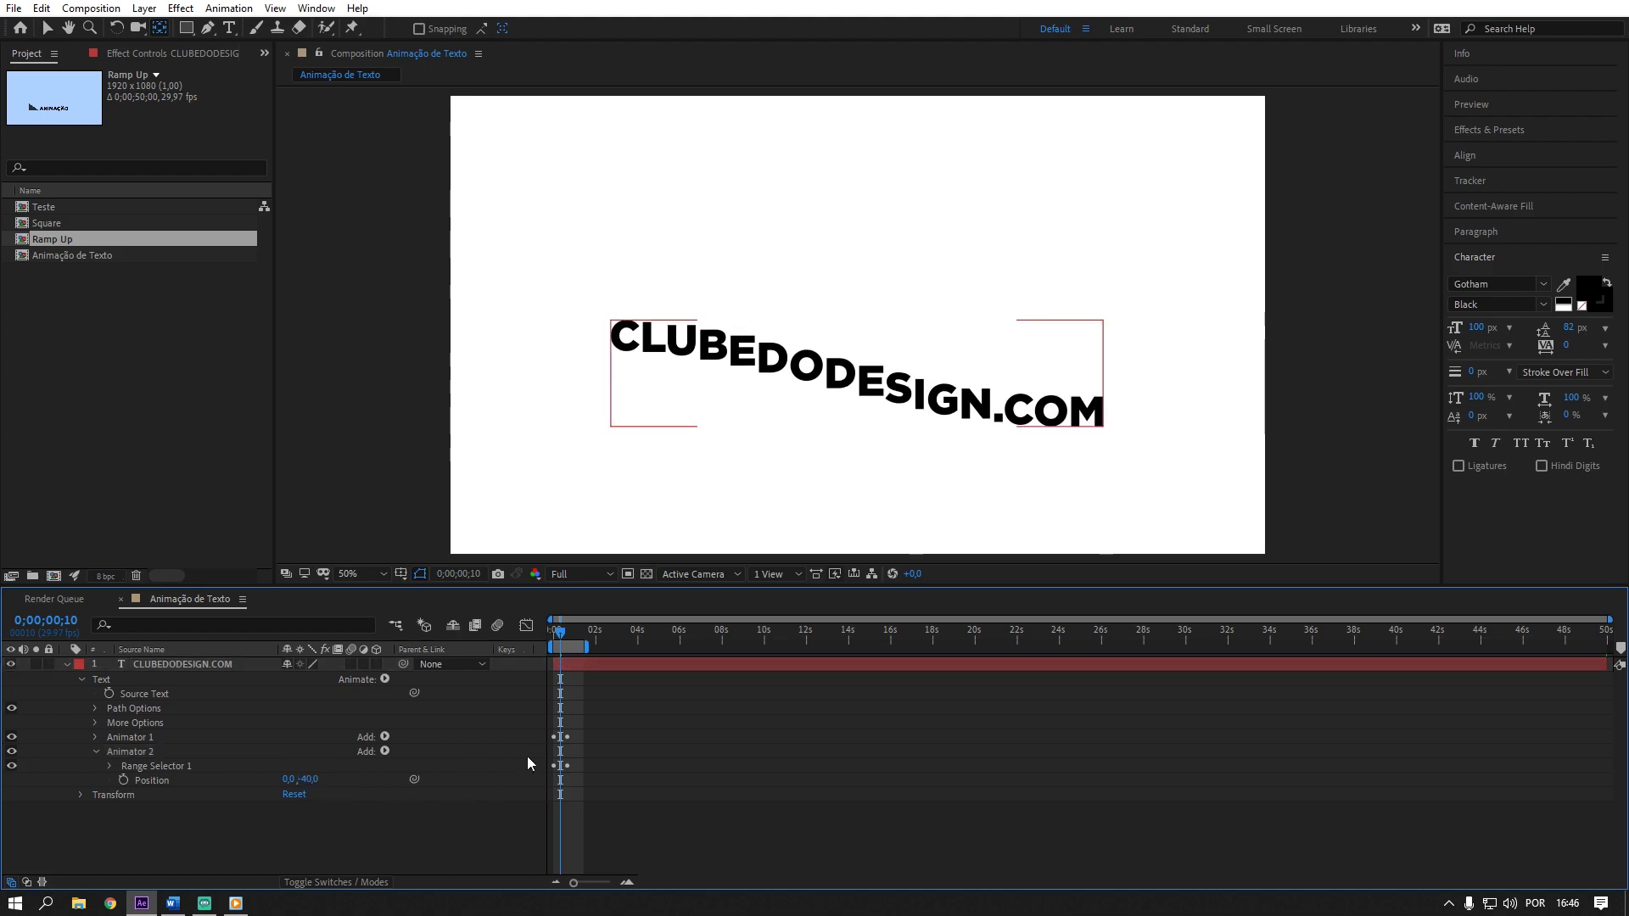
- Move Animator 2's two Offset keyframes together so that the first one sits at 0;00;00;10
{"action": "left_click", "coordinate": [110, 766]}
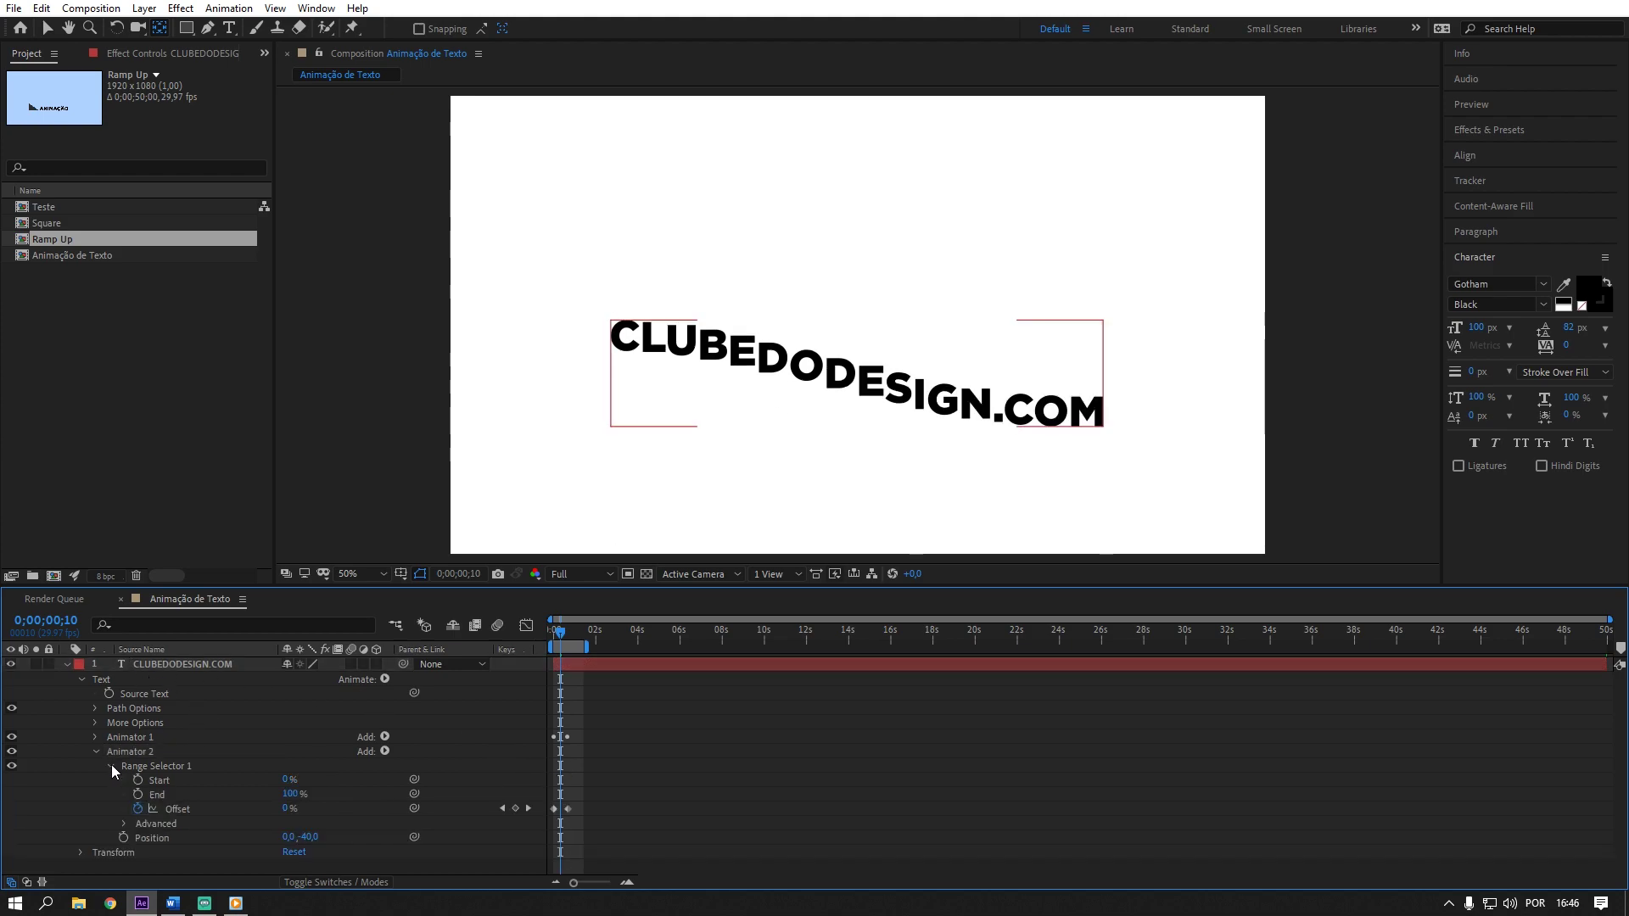
{"action": "mouse_move", "coordinate": [578, 801]}
{"action": "left_mouse_down"}
{"action": "mouse_move", "coordinate": [547, 814]}
{"action": "mouse_move", "coordinate": [572, 813]}
{"action": "left_mouse_up"}
{"action": "mouse_move", "coordinate": [560, 635]}
{"action": "left_mouse_down"}
{"action": "mouse_move", "coordinate": [592, 647]}
{"action": "mouse_move", "coordinate": [560, 652]}
{"action": "left_mouse_up"}
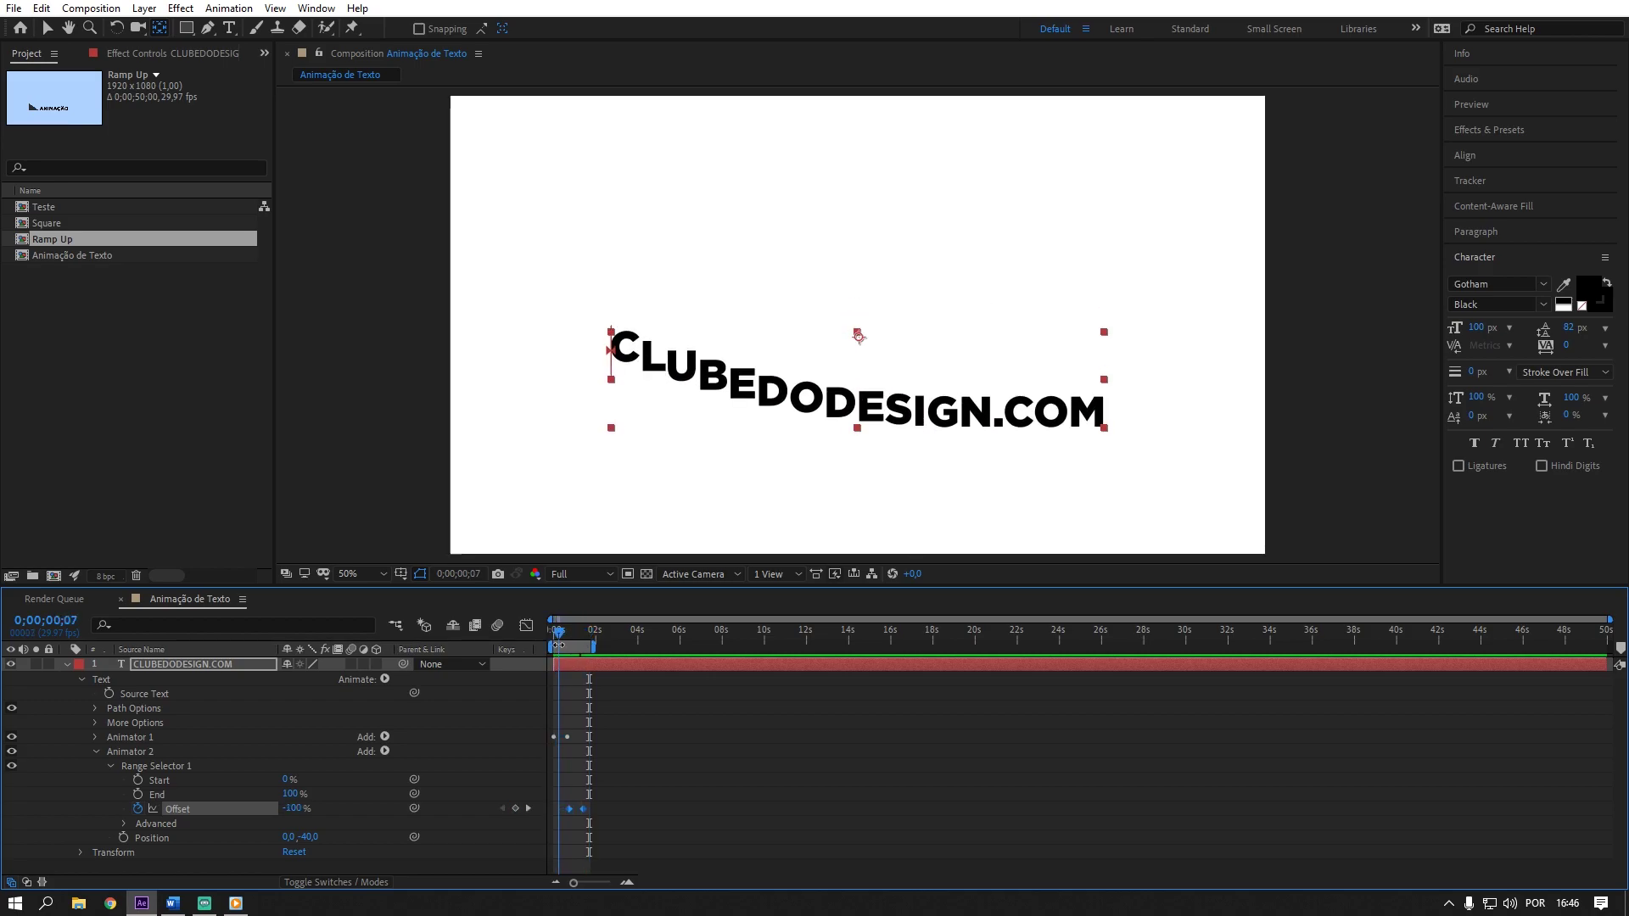
{"action": "left_click_drag", "start_coordinate": [560, 640], "coordinate": [568, 643]}
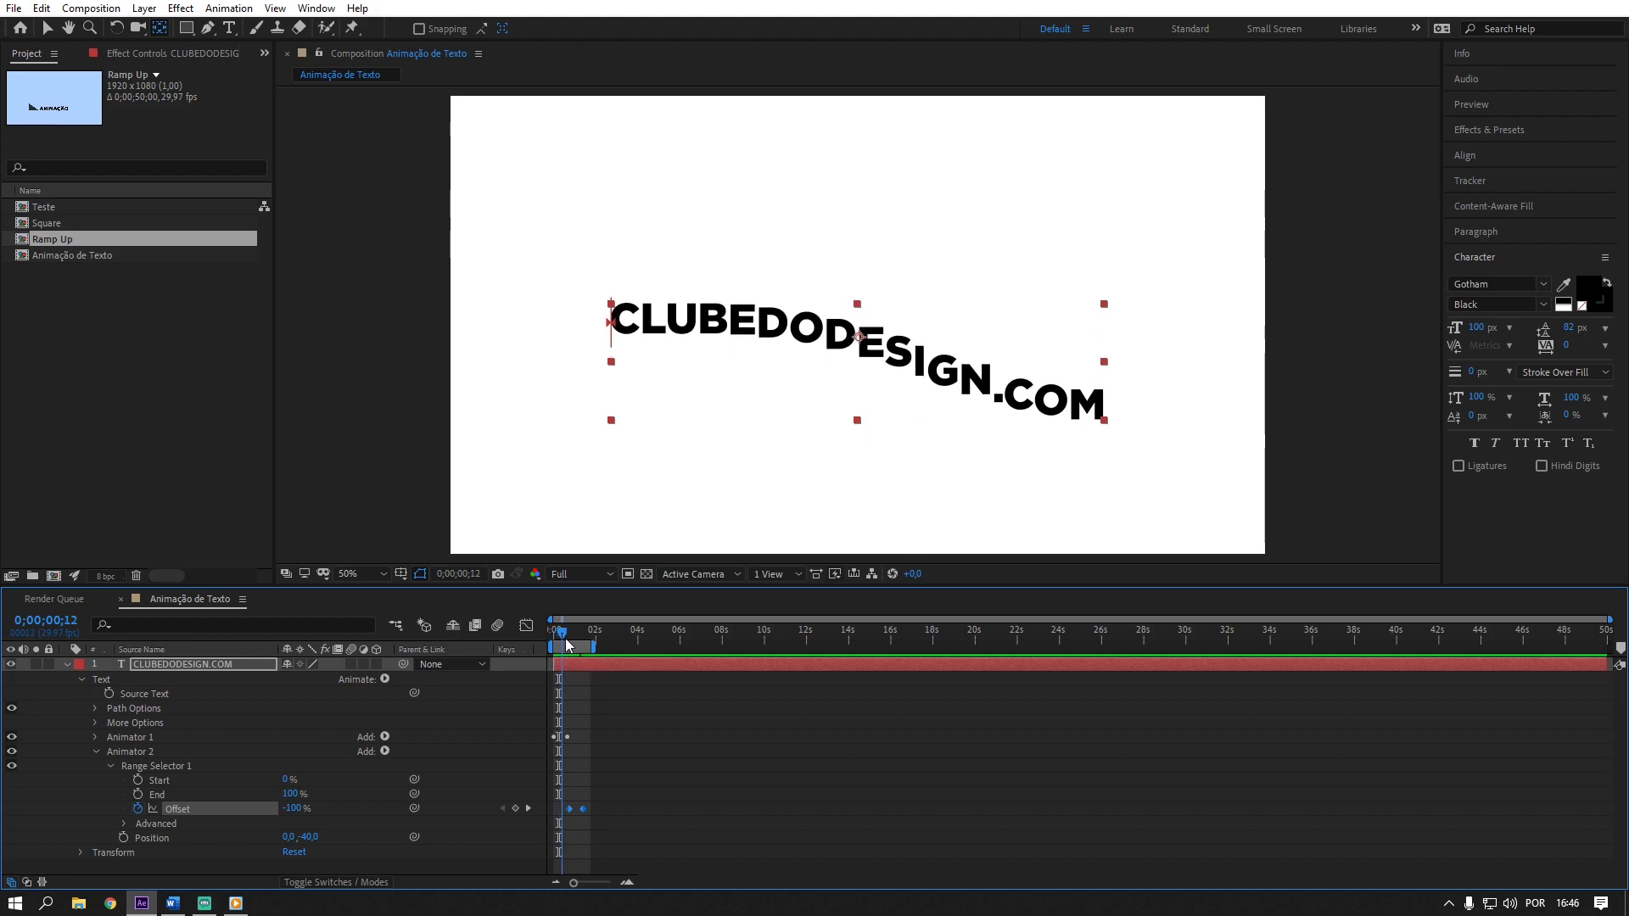
{"action": "key", "text": "Page_Up"}
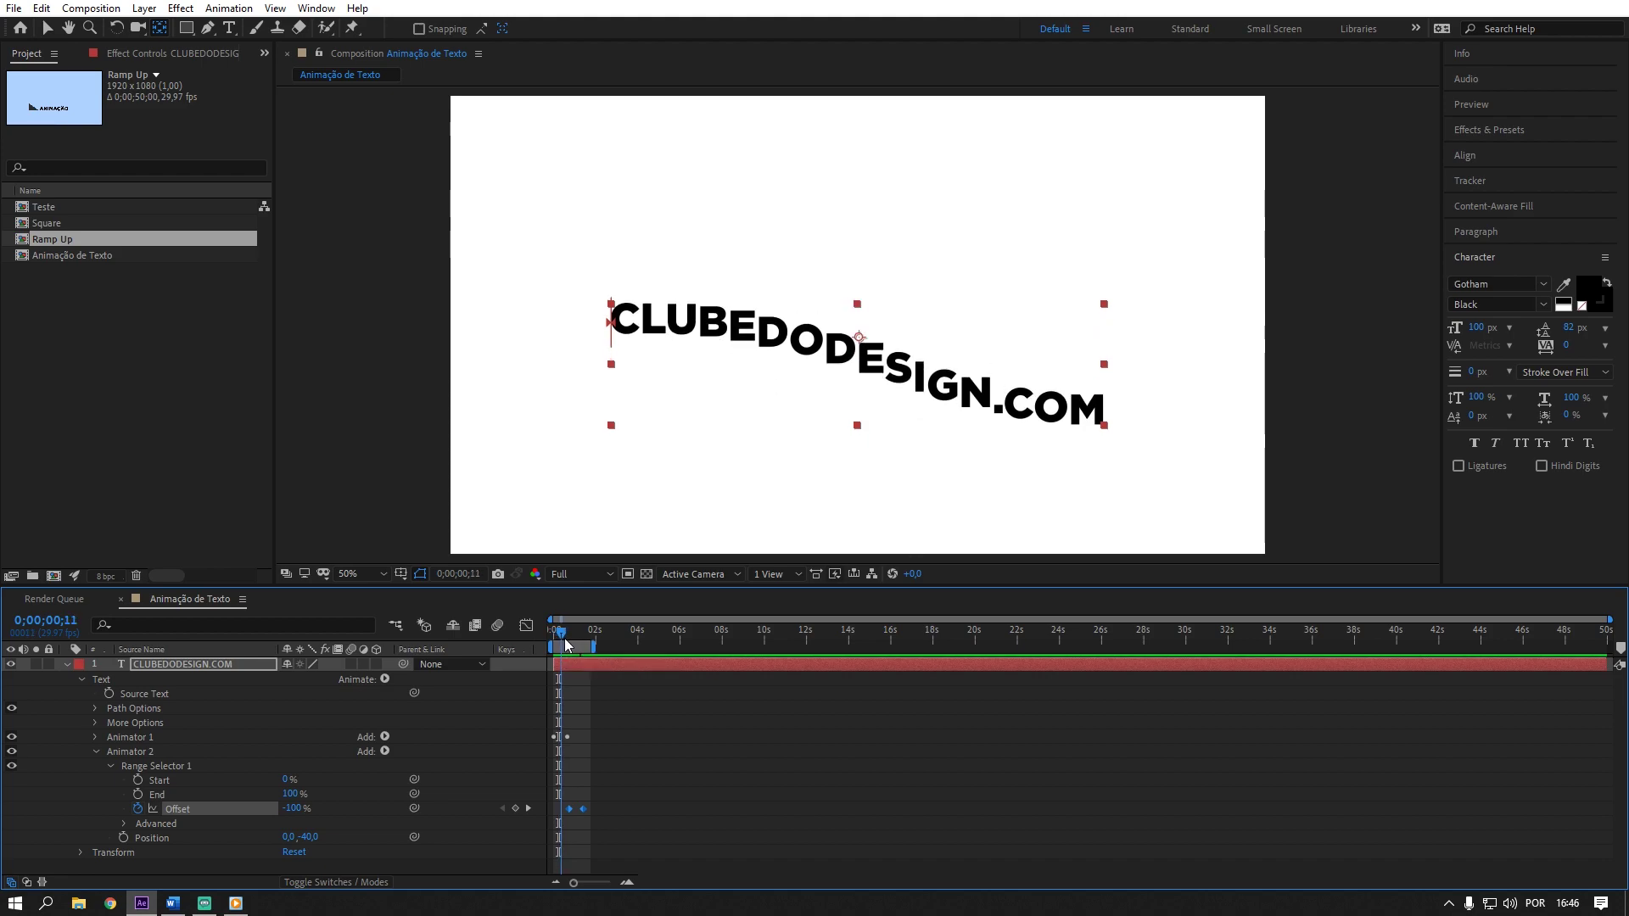
{"action": "key", "text": "Page_Up"}
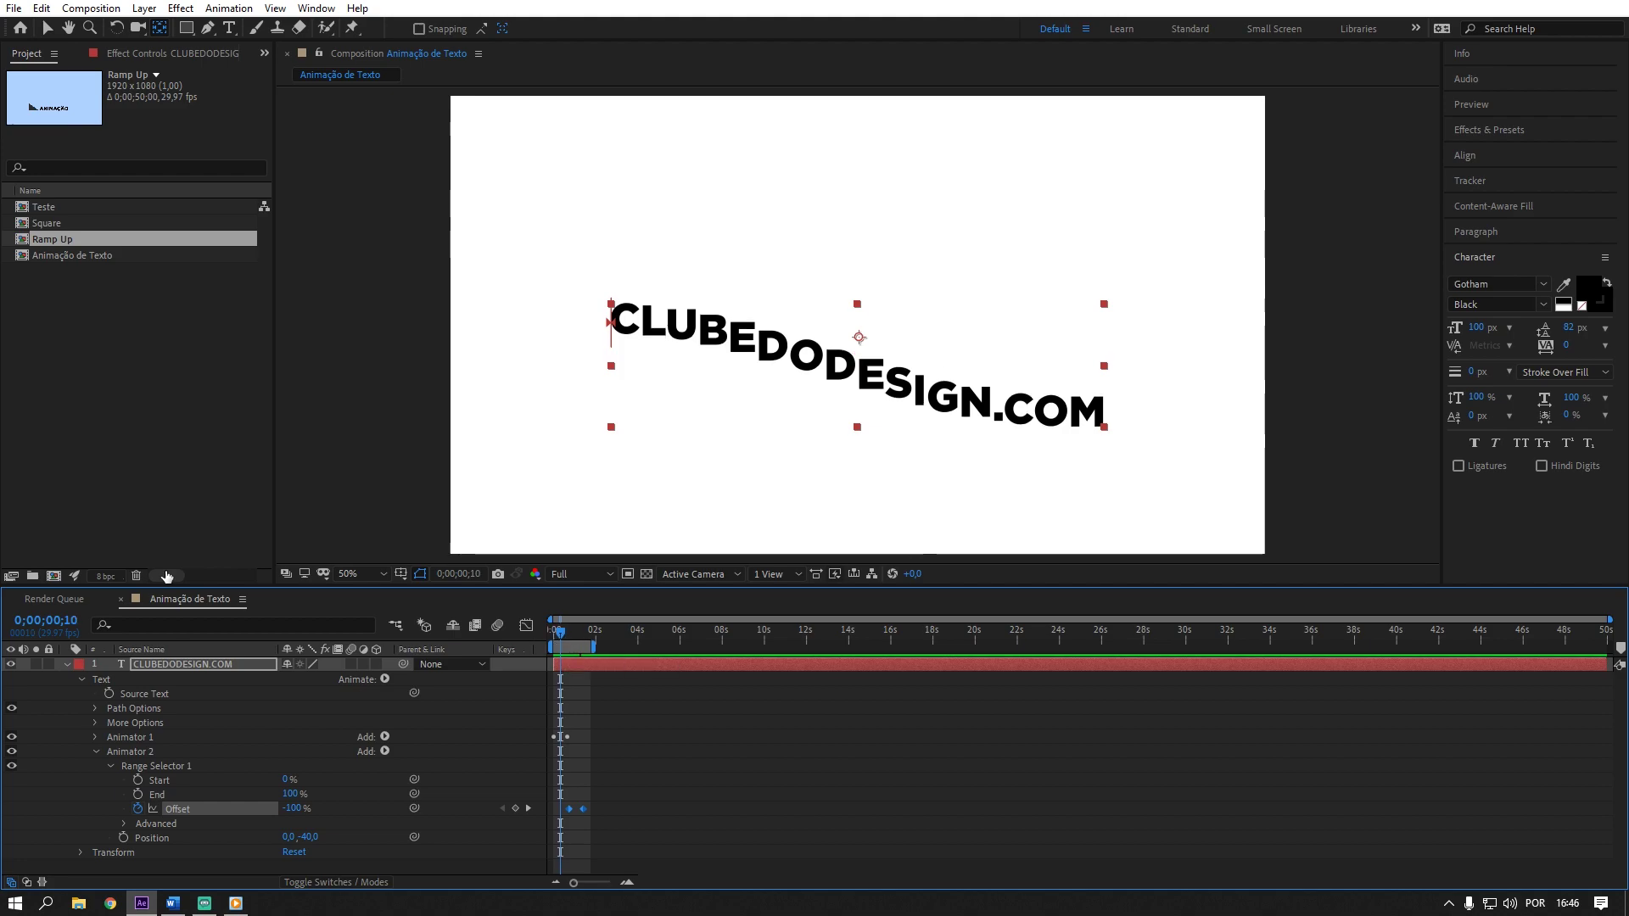
{"action": "left_click", "coordinate": [558, 630]}
{"action": "left_click_drag", "start_coordinate": [557, 628], "coordinate": [561, 632]}
{"action": "left_click_drag", "start_coordinate": [569, 809], "coordinate": [561, 811]}
{"action": "key", "text": "alt+Page_Up"}
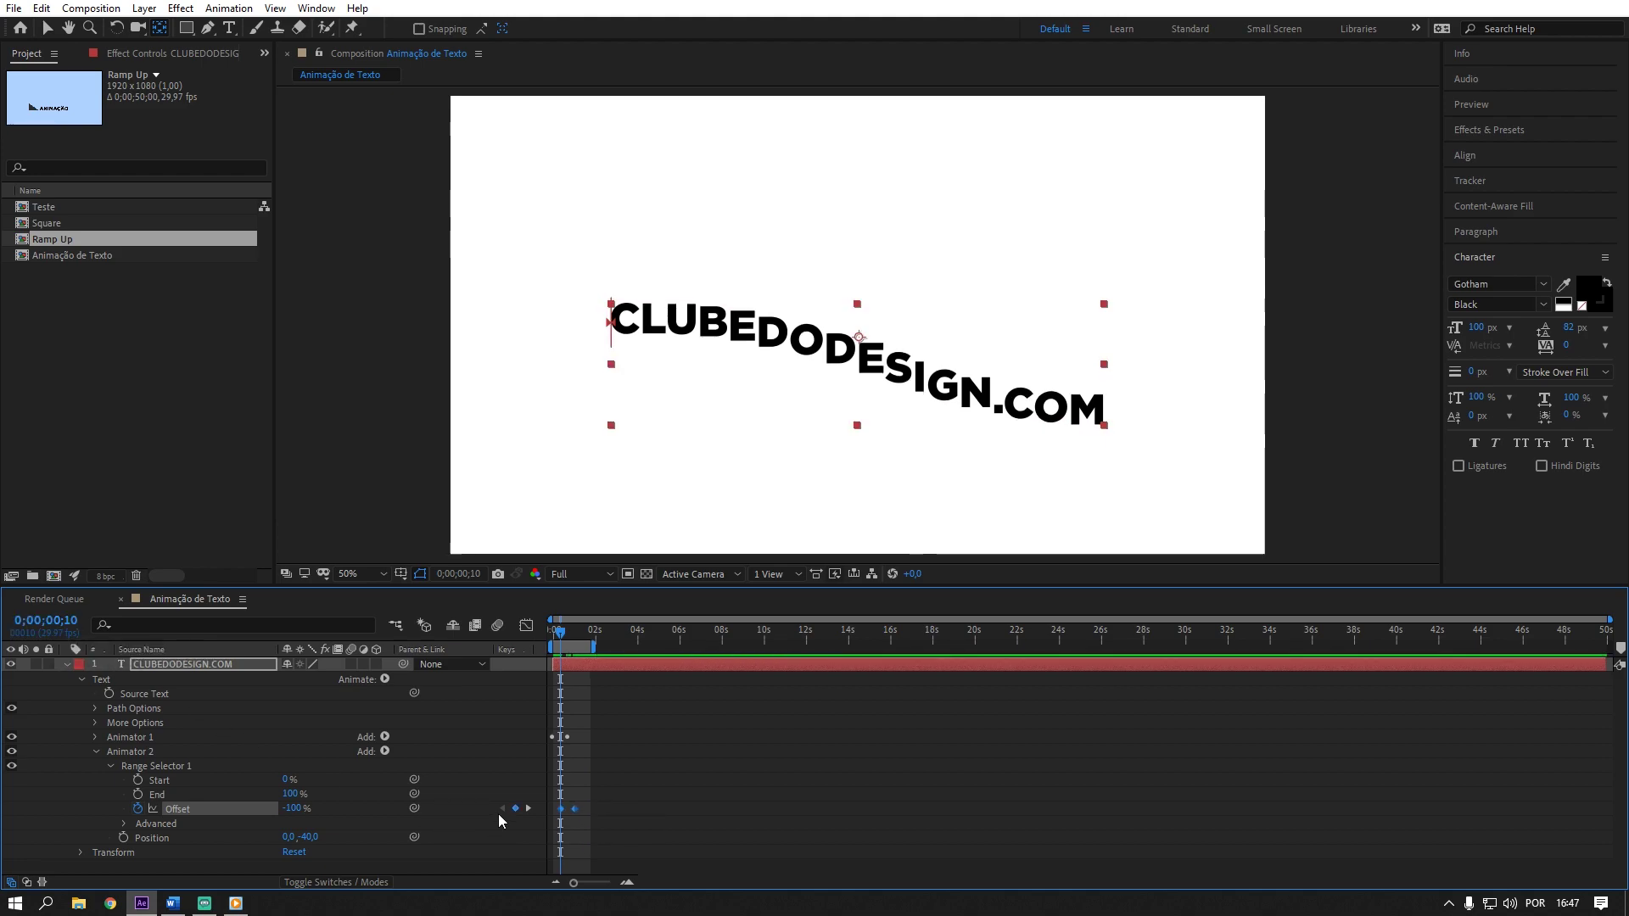
- Preview the text animation from the first frame with both animators active
{"action": "left_click_drag", "start_coordinate": [557, 634], "coordinate": [531, 633]}
{"action": "key", "text": "space"}
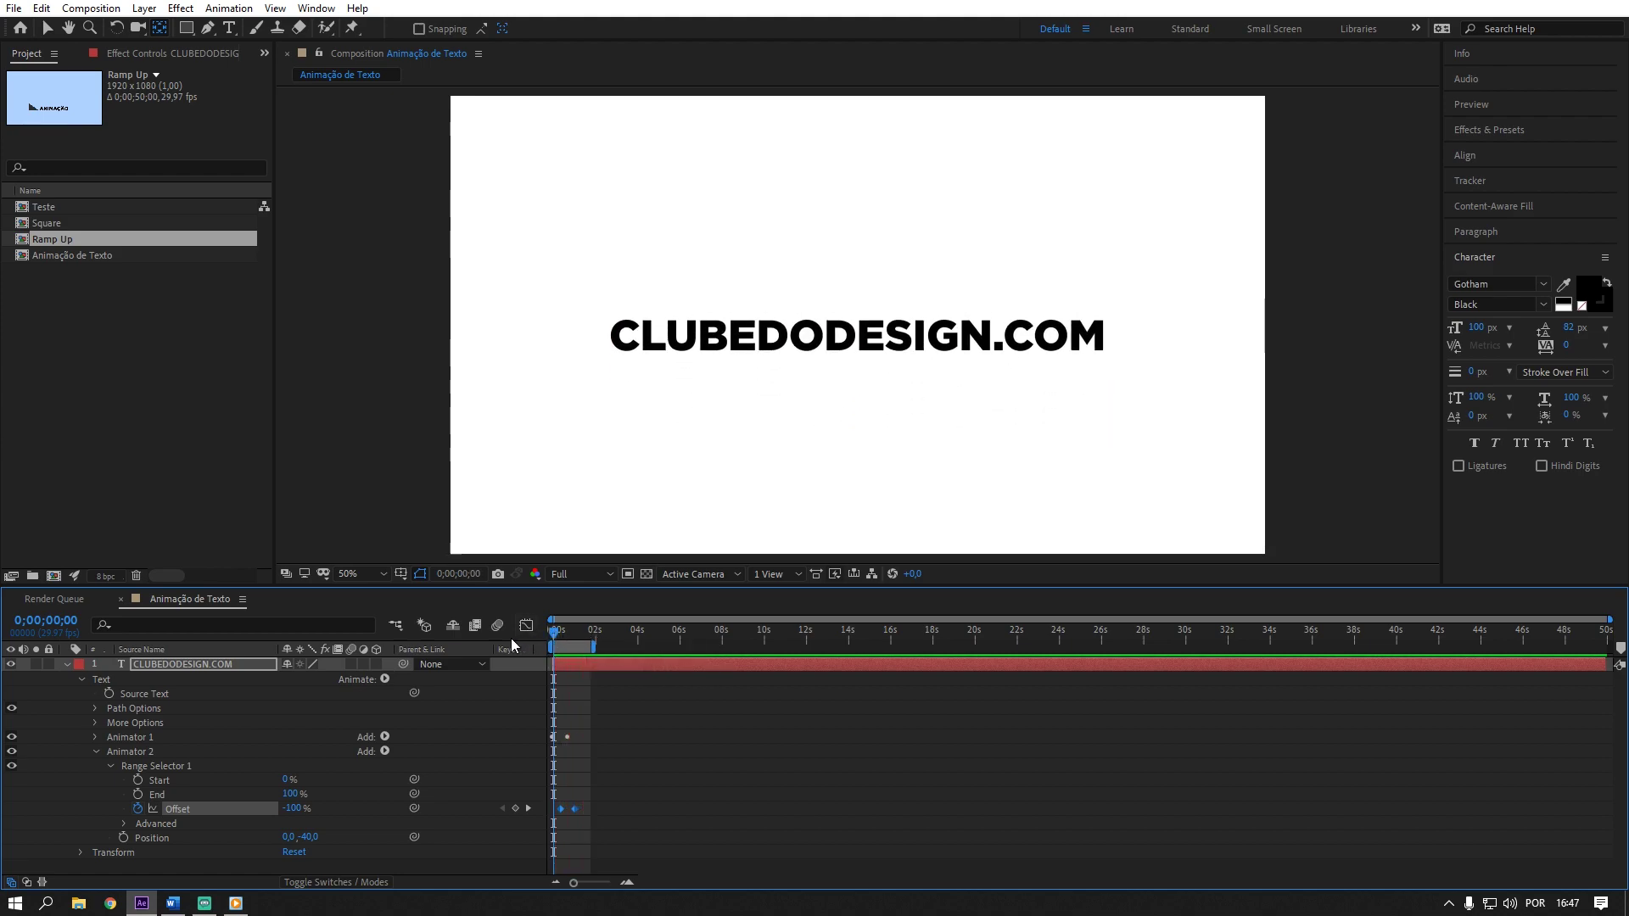
{"action": "key", "text": "space"}
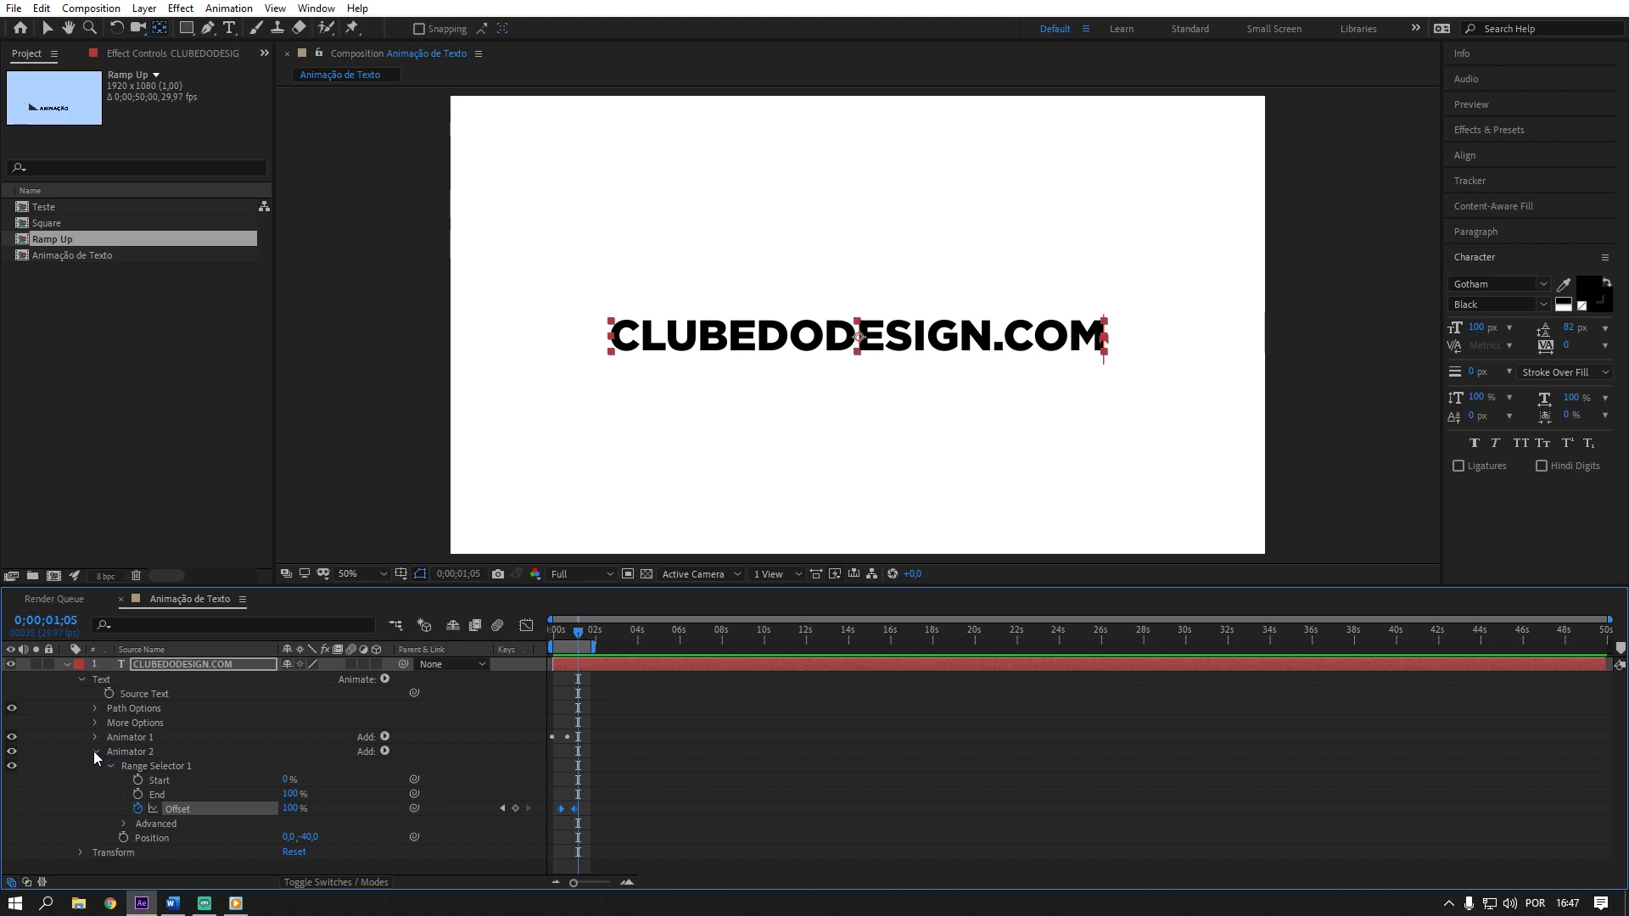
- Duplicate Animator 2 and set the copy's Position to 0, 15
{"action": "left_click", "coordinate": [94, 751]}
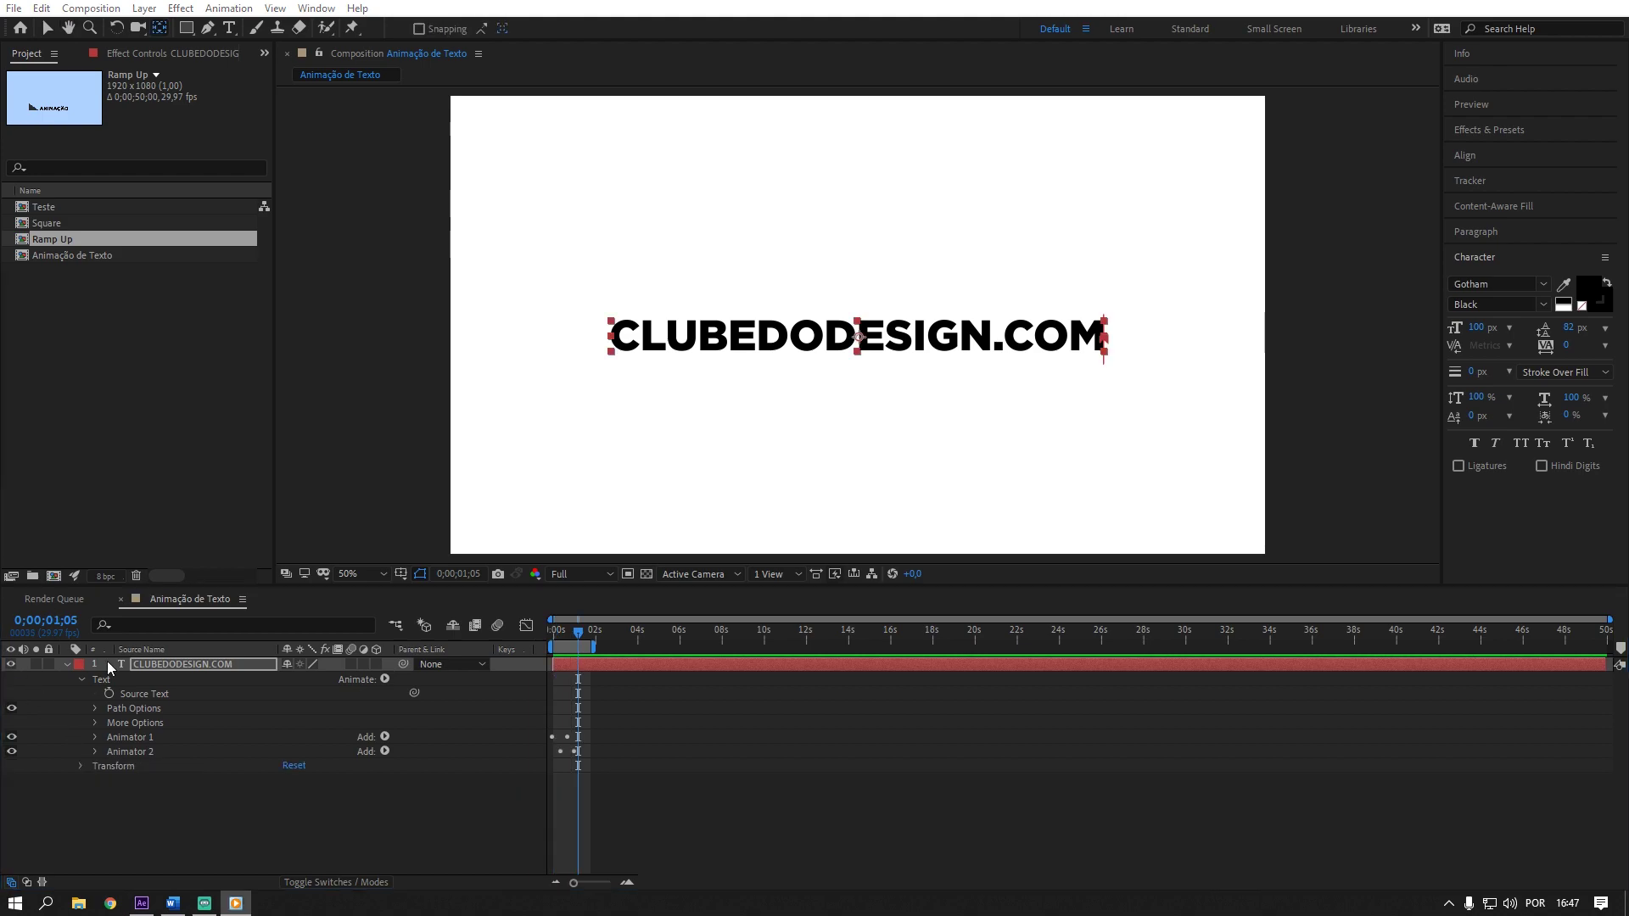
{"action": "left_click", "coordinate": [146, 751]}
{"action": "key", "text": "ctrl+d"}
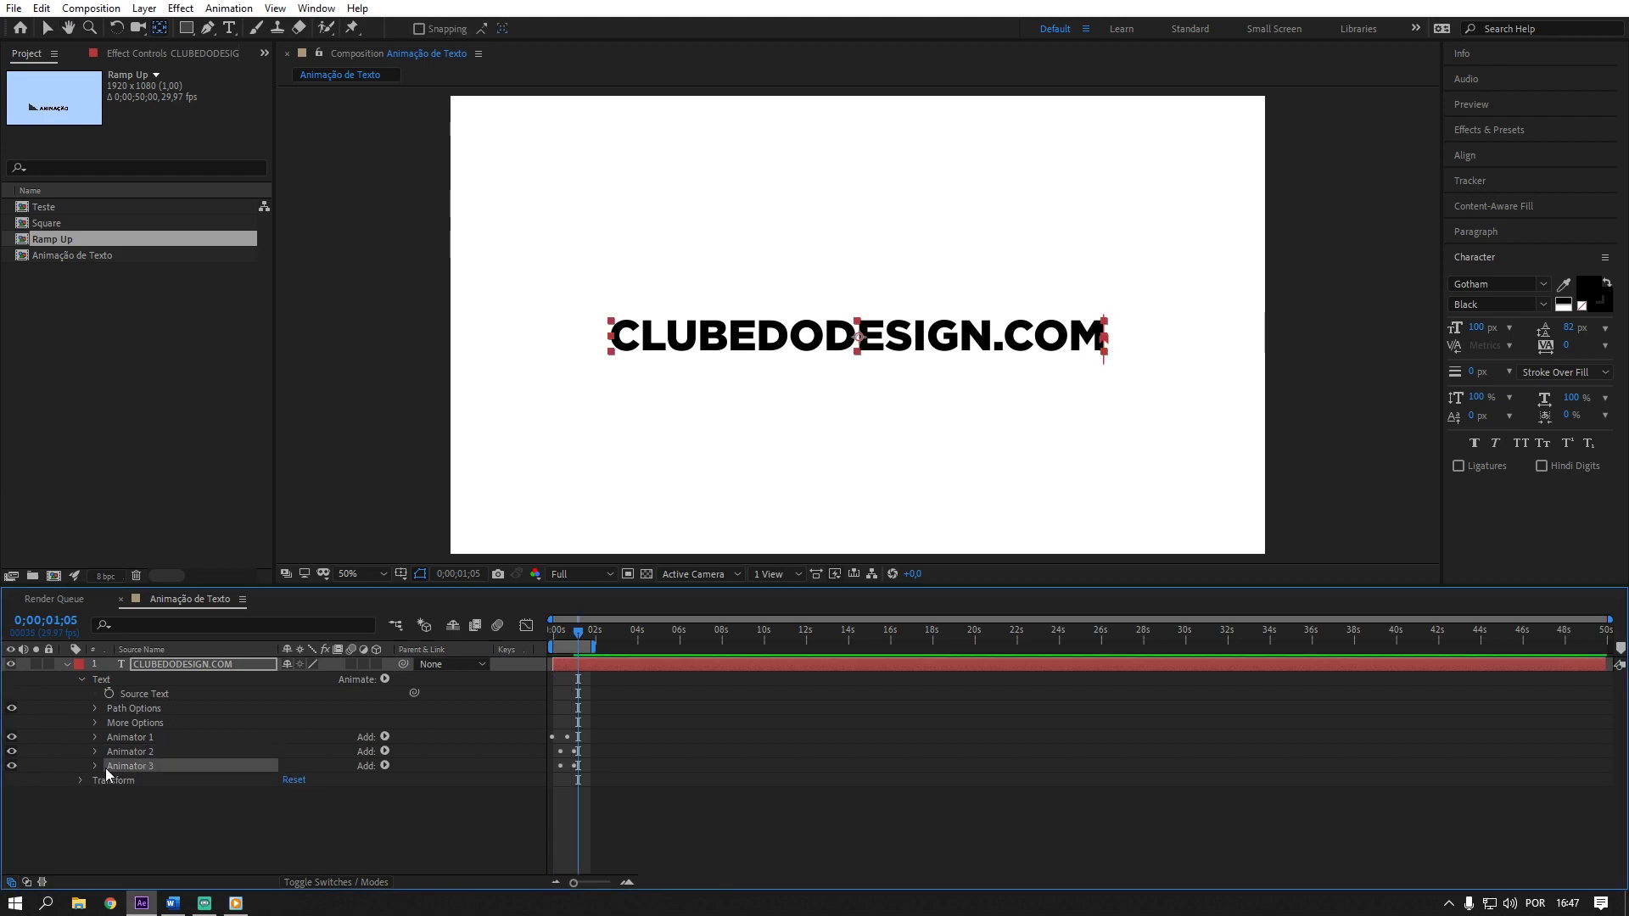
{"action": "left_click", "coordinate": [94, 766]}
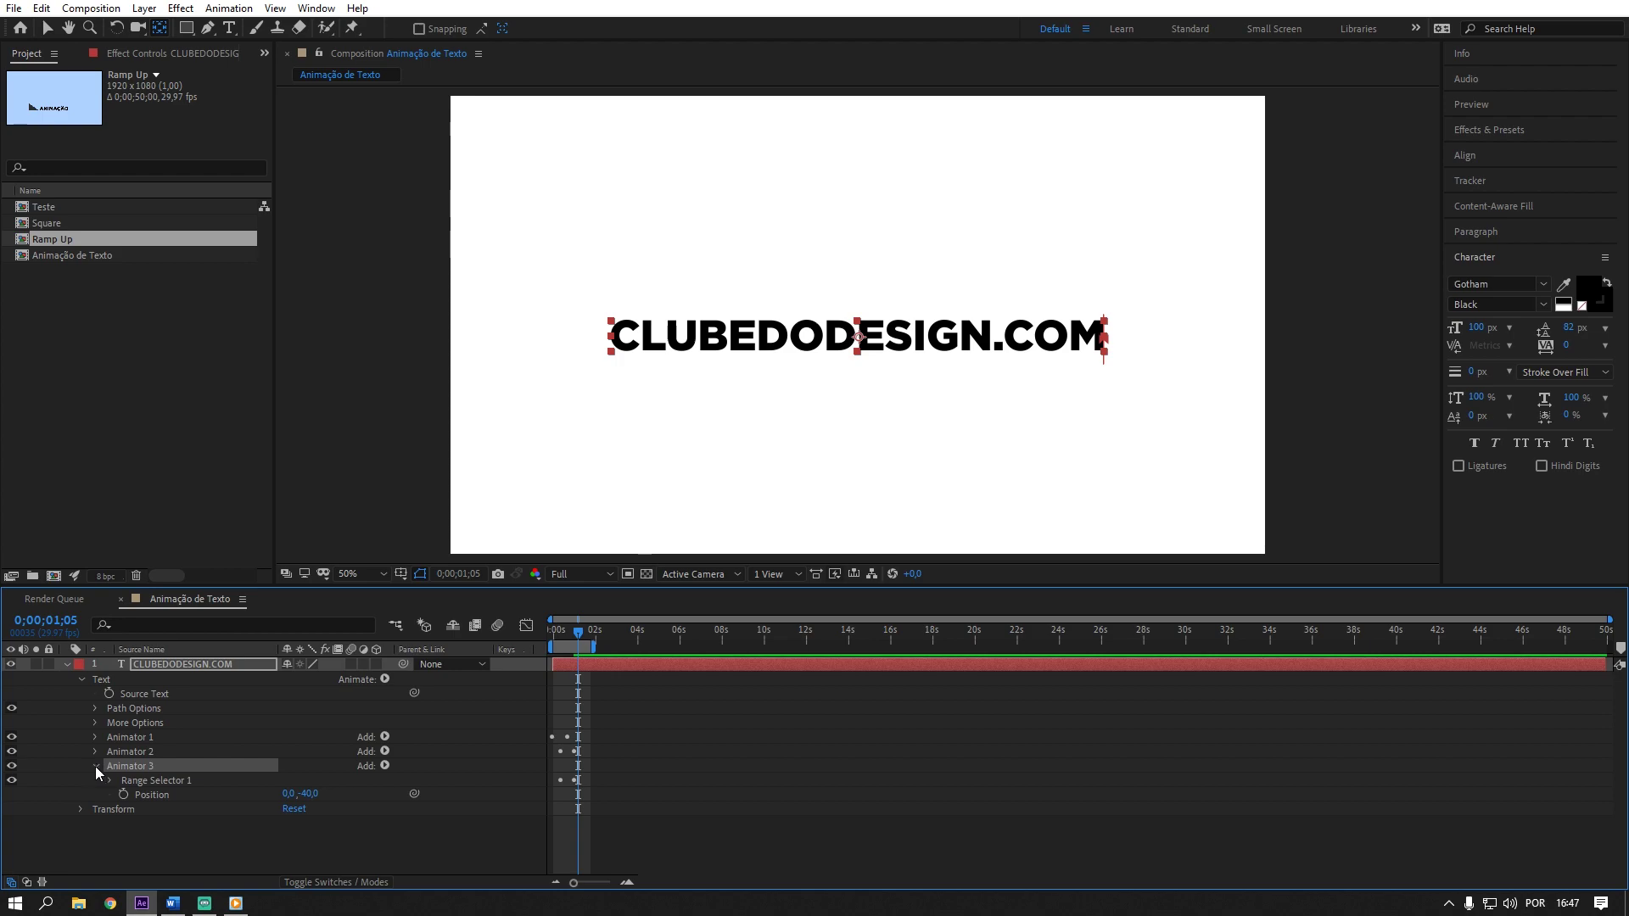
{"action": "left_click", "coordinate": [236, 793]}
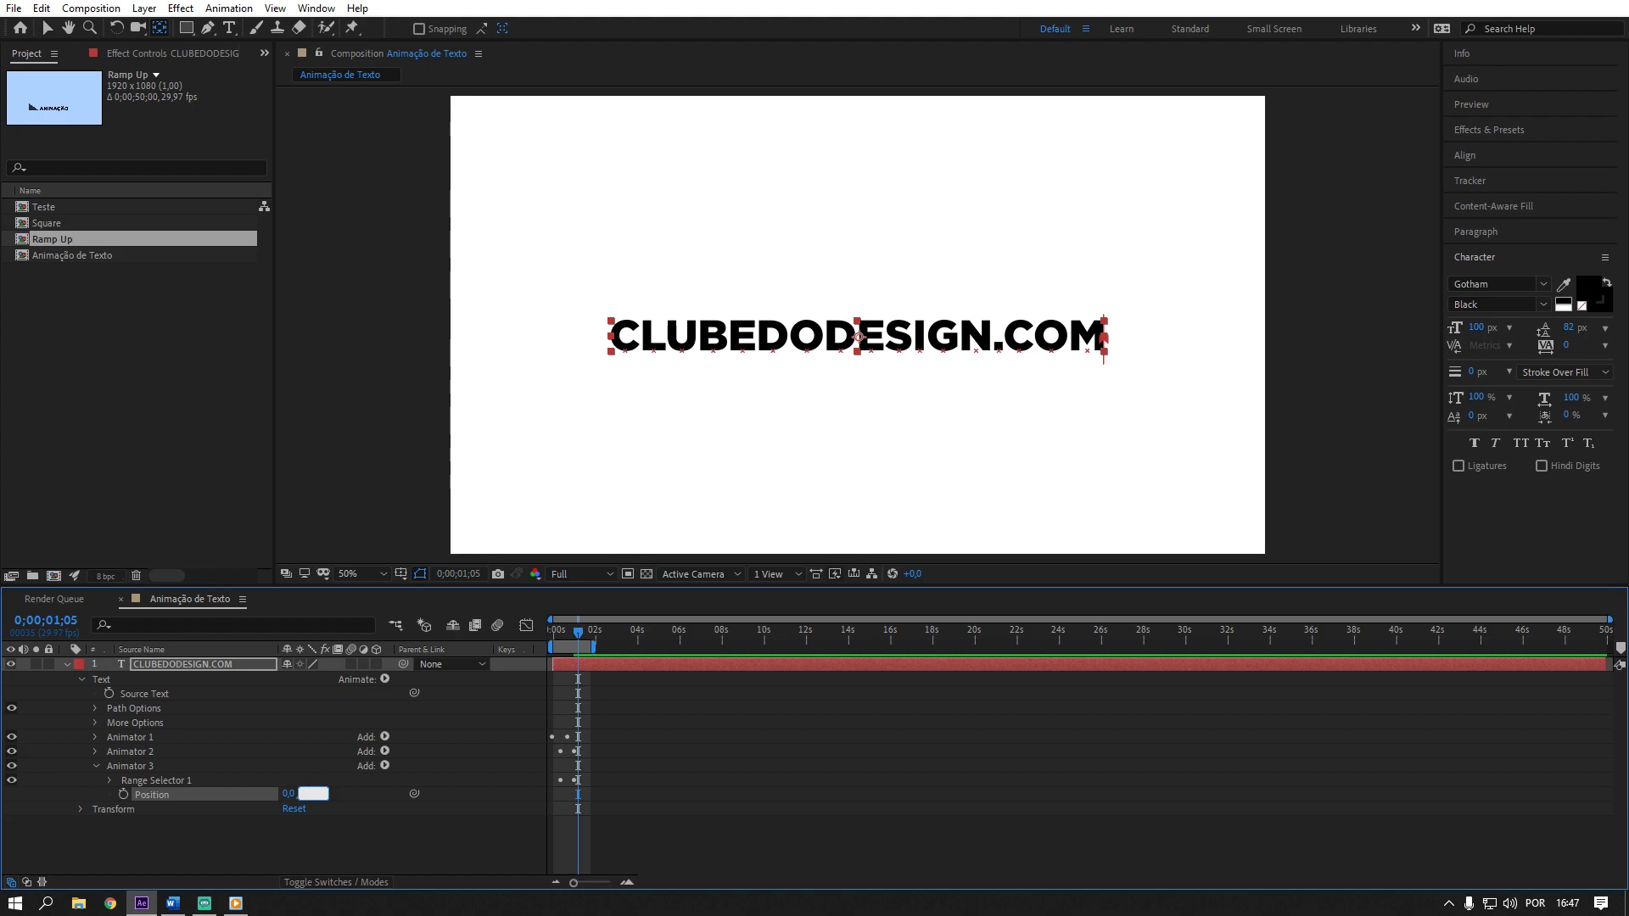
{"action": "key", "text": "alt+Tab"}
- Move Animator 3's two Offset keyframes together so that the first one lines up with Animator 1's last keyframe
{"action": "left_click", "coordinate": [571, 630]}
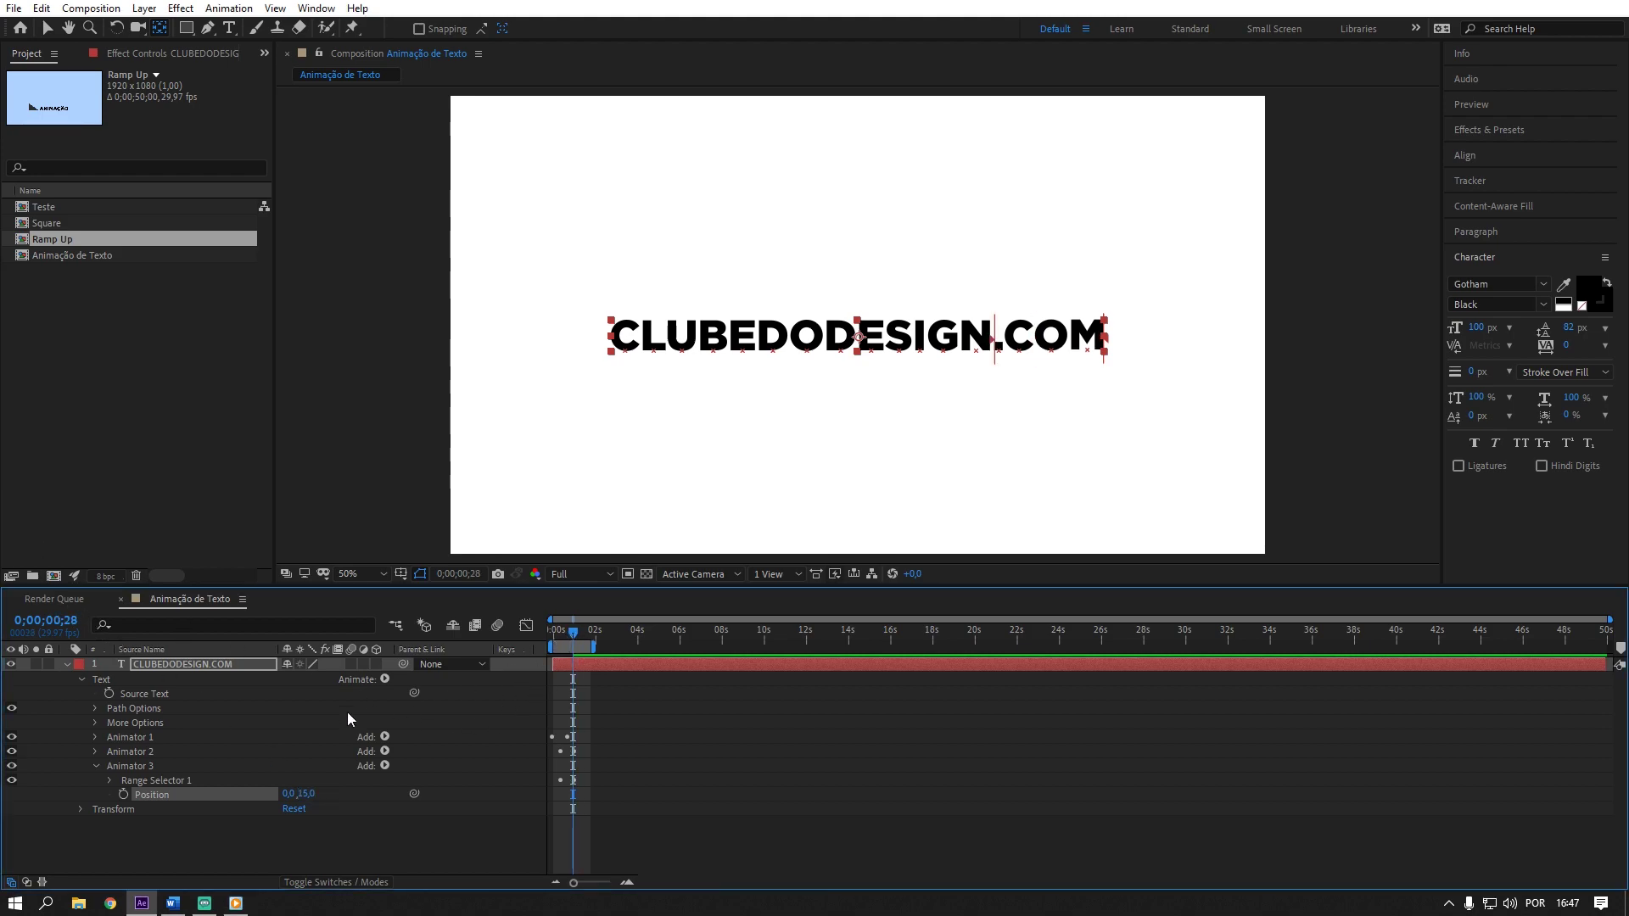
{"action": "left_click", "coordinate": [110, 780]}
{"action": "left_click_drag", "start_coordinate": [583, 816], "coordinate": [558, 834]}
{"action": "left_click_drag", "start_coordinate": [571, 635], "coordinate": [565, 639]}
{"action": "left_click_drag", "start_coordinate": [560, 823], "coordinate": [567, 824]}
- Preview the text animation from the first frame with all three animators active
{"action": "left_click_drag", "start_coordinate": [567, 634], "coordinate": [527, 633]}
{"action": "key", "text": "space"}
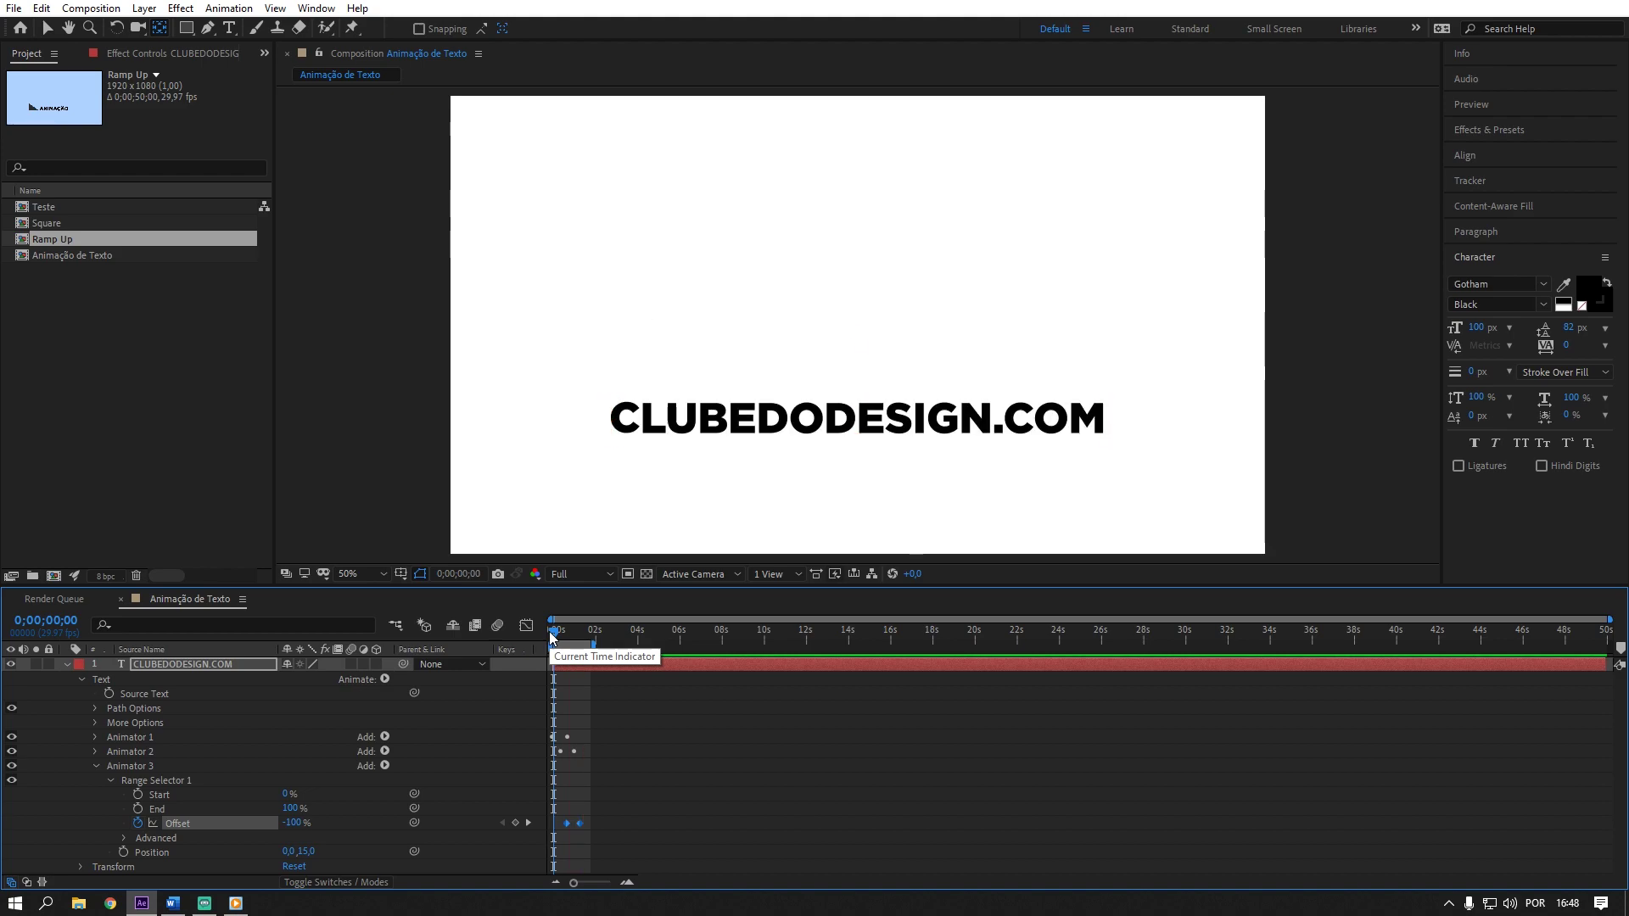
{"action": "key", "text": "space"}
{"action": "key", "text": "space"}
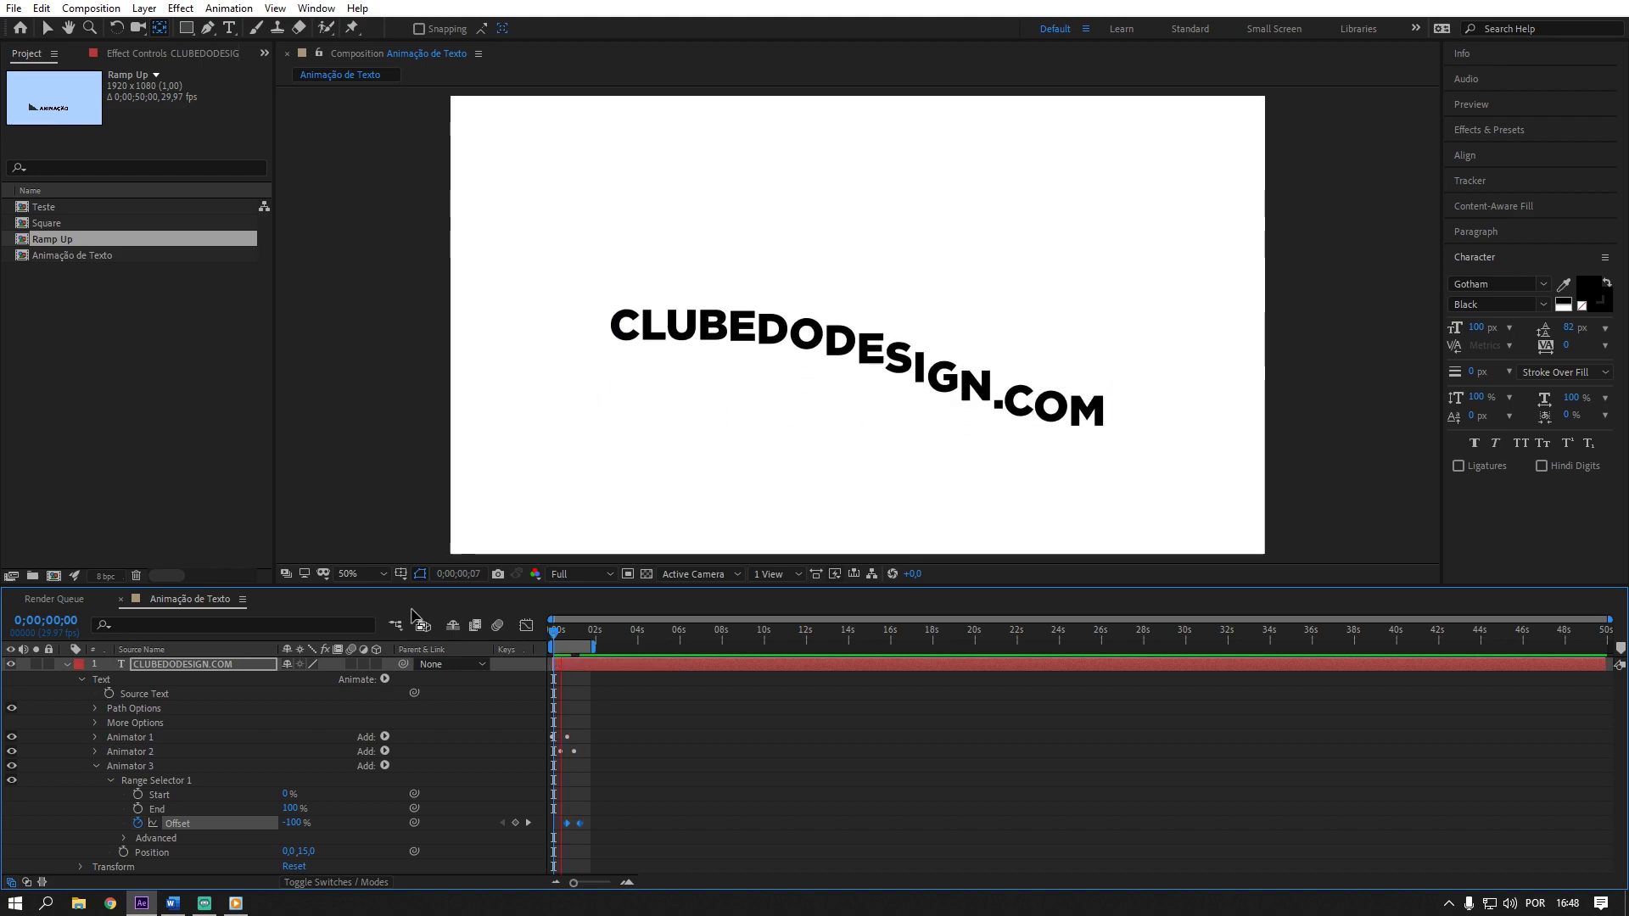
{"action": "key", "text": "space"}
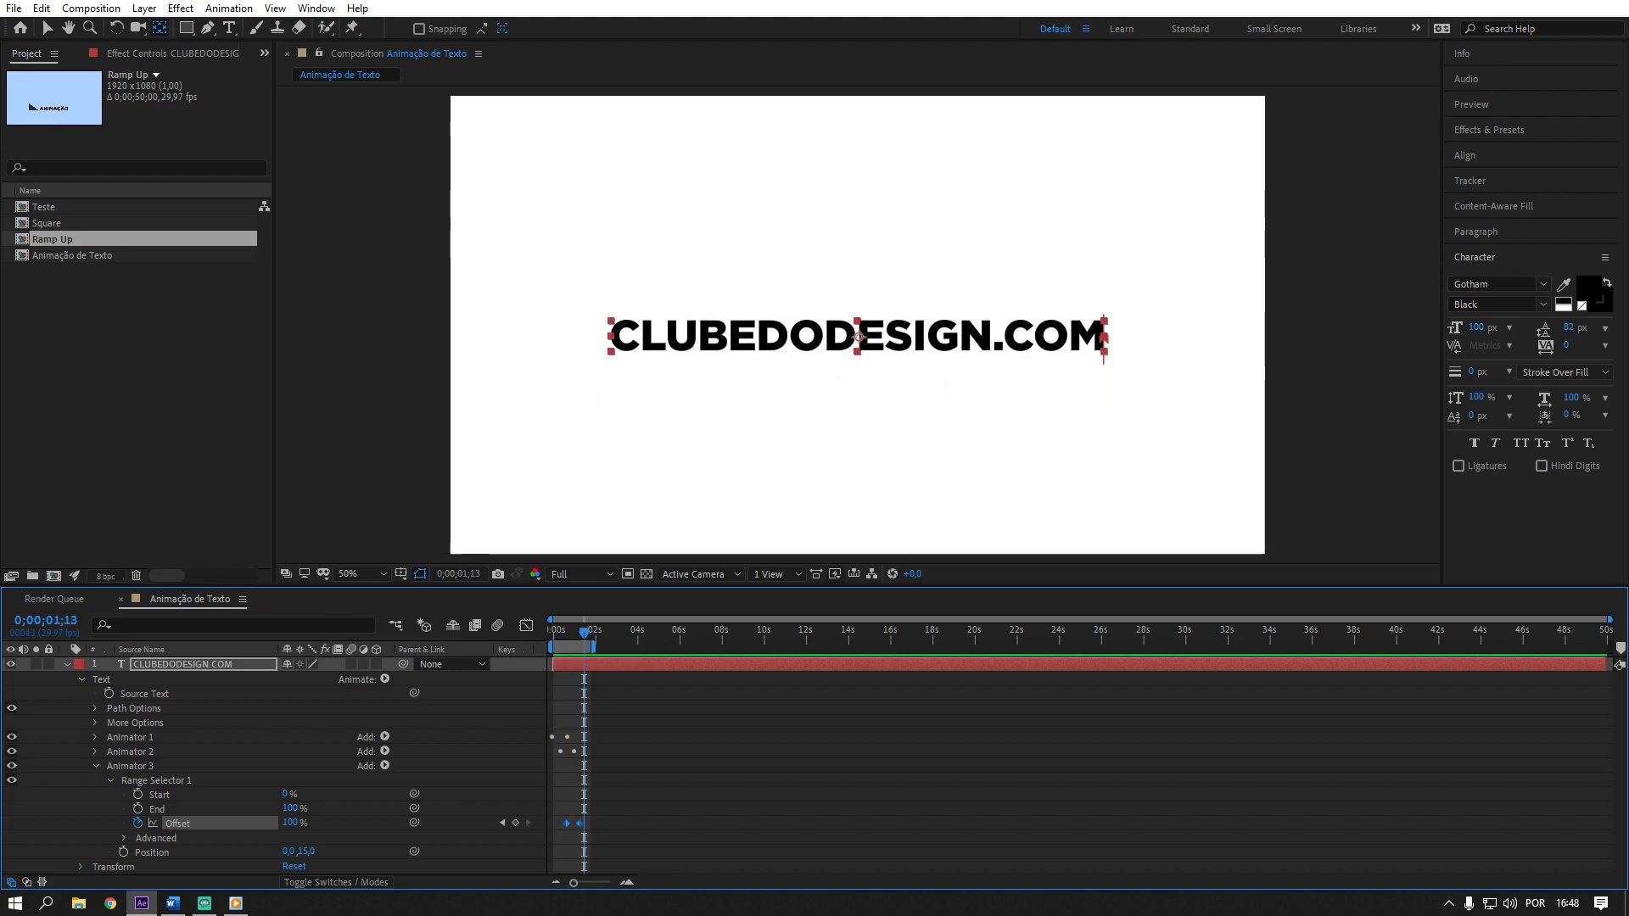
{"action": "key", "text": "alt+Tab"}
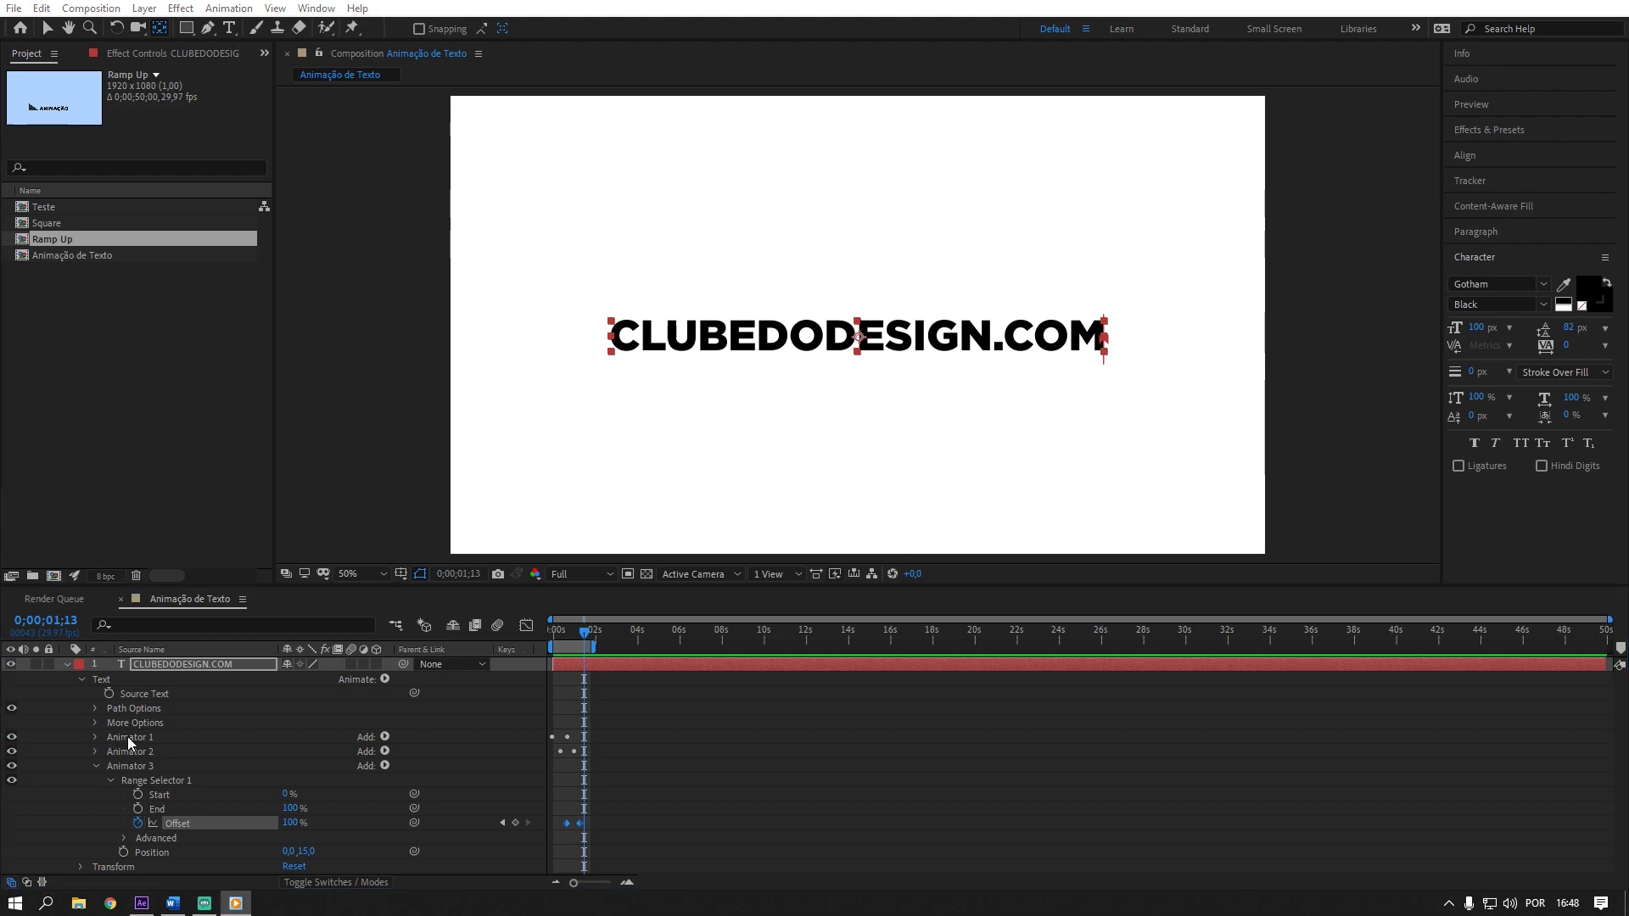
- Add a Rotation property to Animator 1, set it to 90°, and preview the animation
{"action": "left_click", "coordinate": [134, 736]}
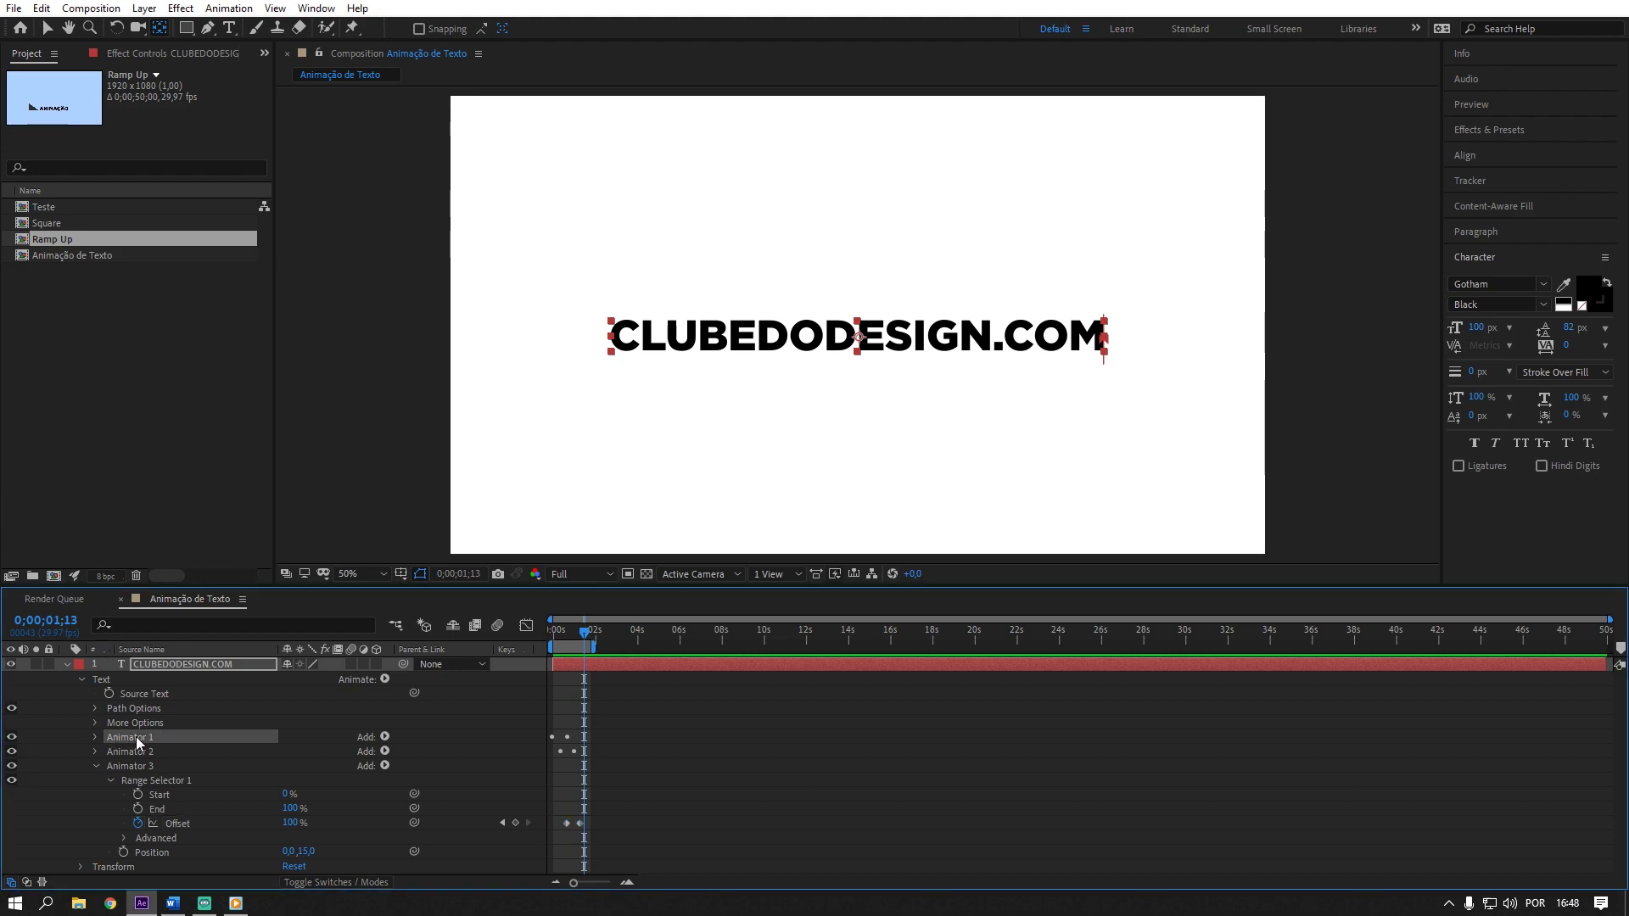
{"action": "left_click", "coordinate": [384, 737]}
{"action": "mouse_move", "coordinate": [400, 740]}
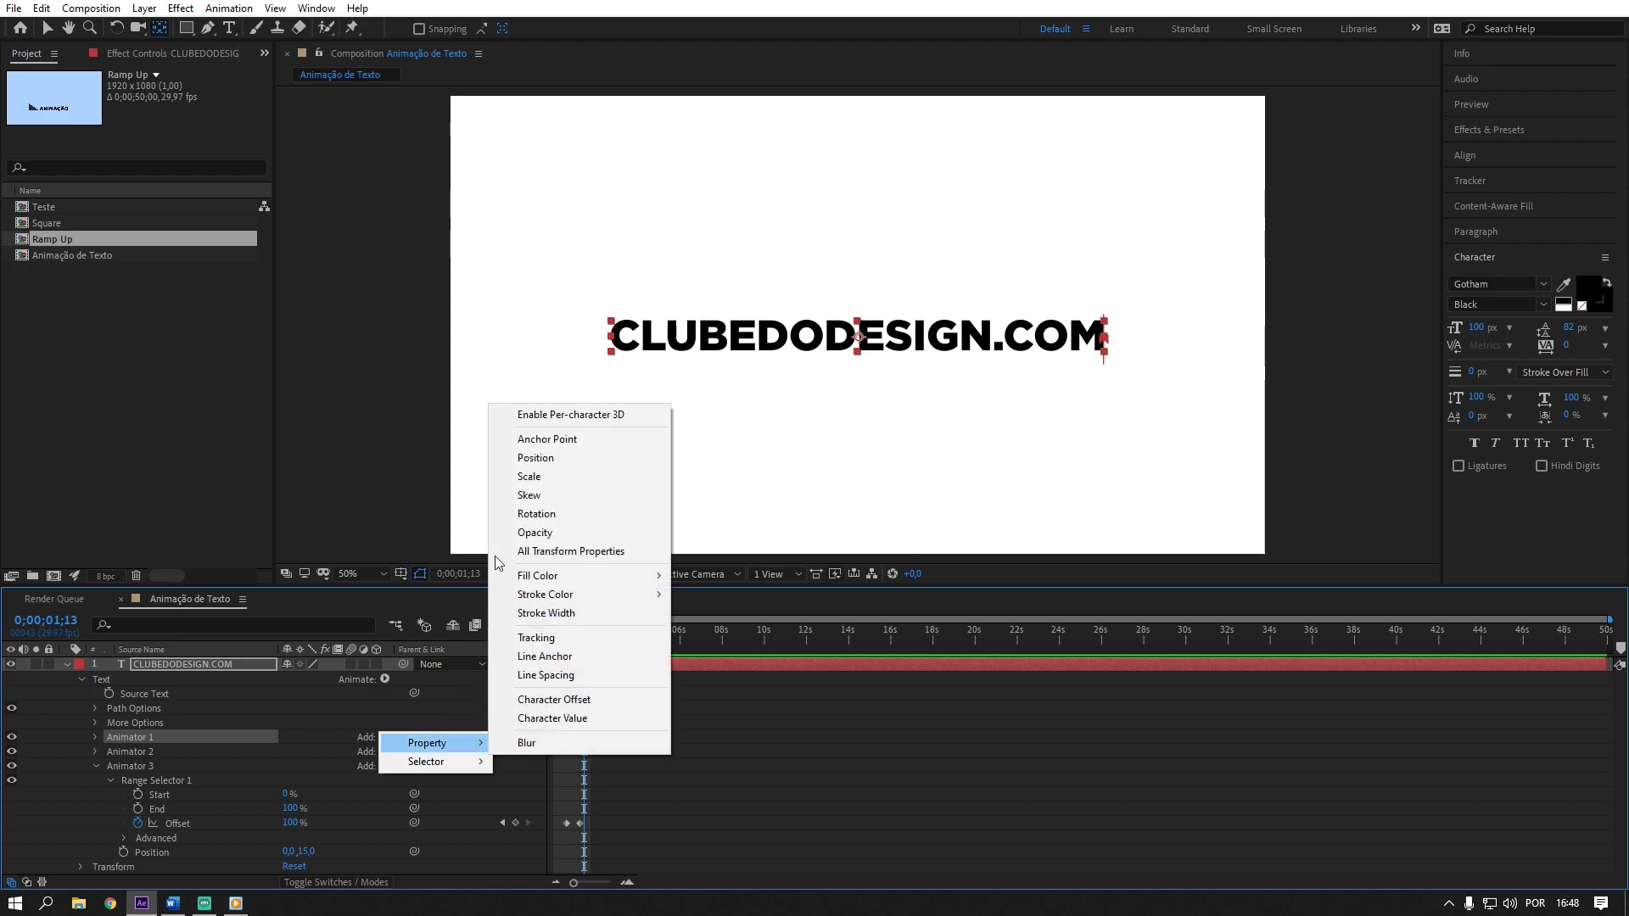
{"action": "left_click", "coordinate": [517, 515]}
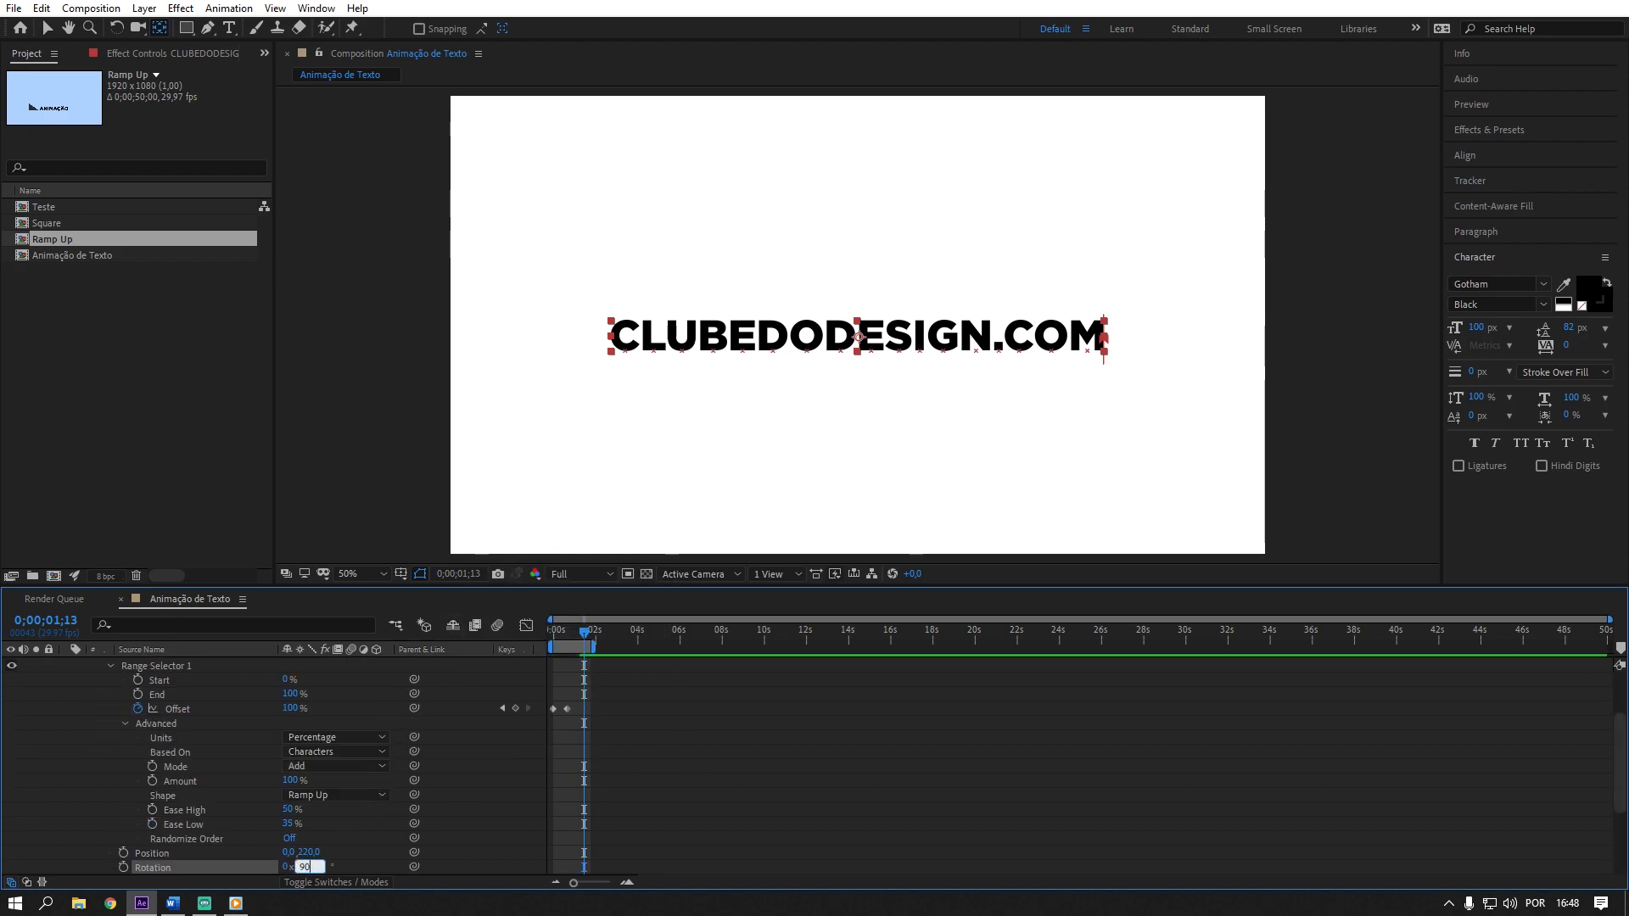
{"action": "left_click", "coordinate": [463, 815]}
{"action": "key", "text": "space"}
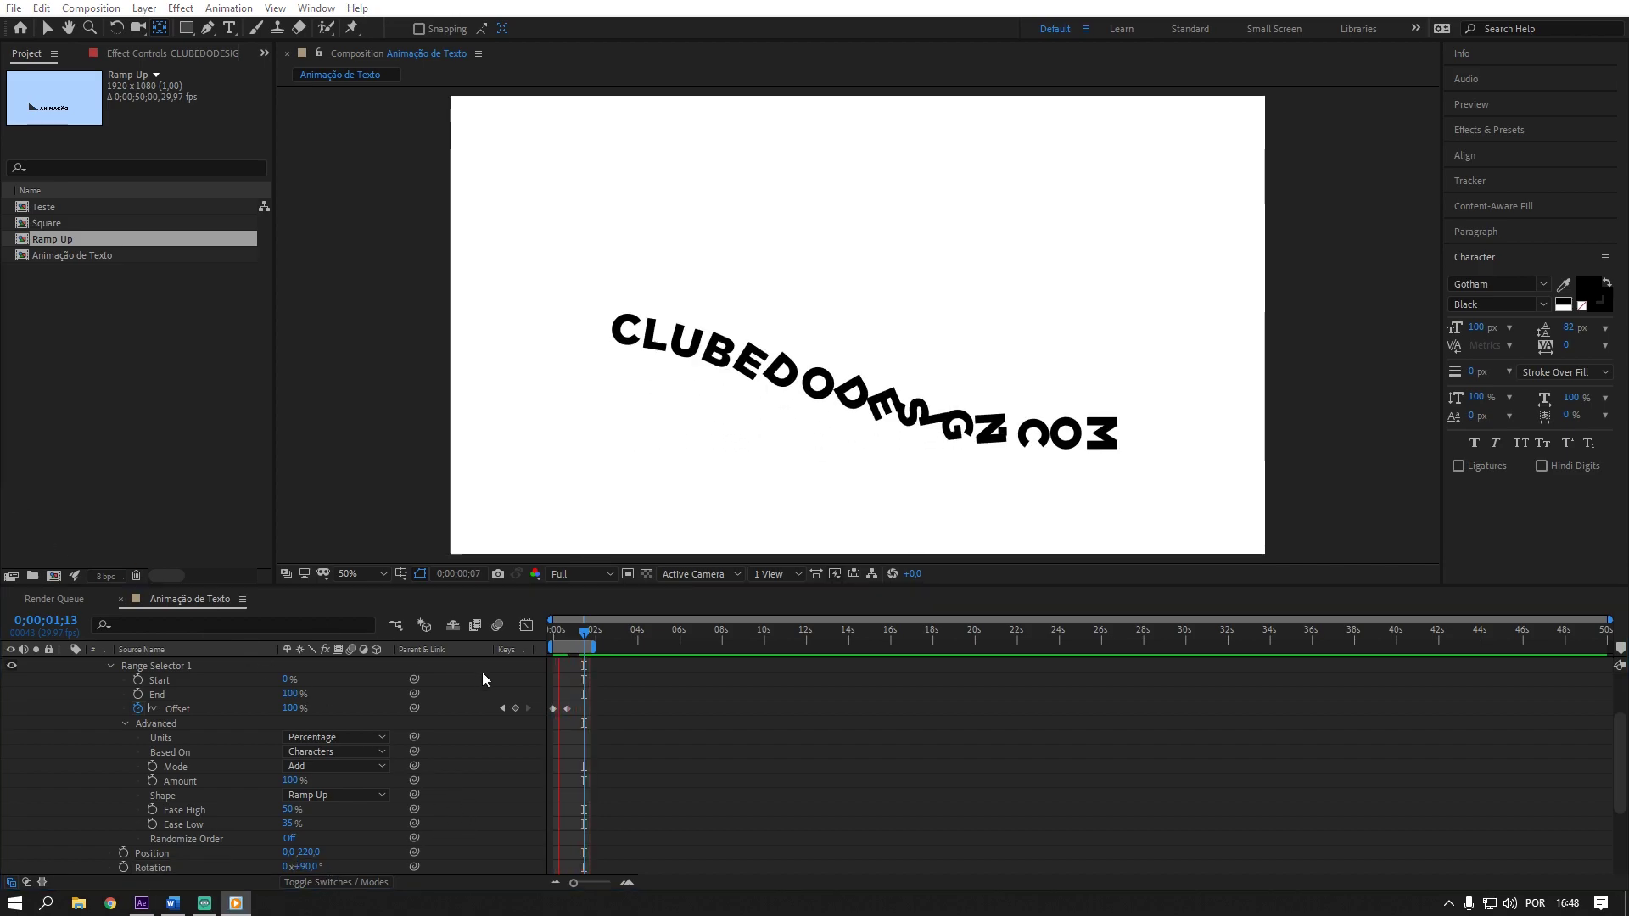
- Add a Rotation property to Animator 2 and set it to -20°
{"action": "scroll", "coordinate": [182, 769], "scroll_direction": "down", "scroll_amount": 3}
{"action": "left_click", "coordinate": [135, 753]}
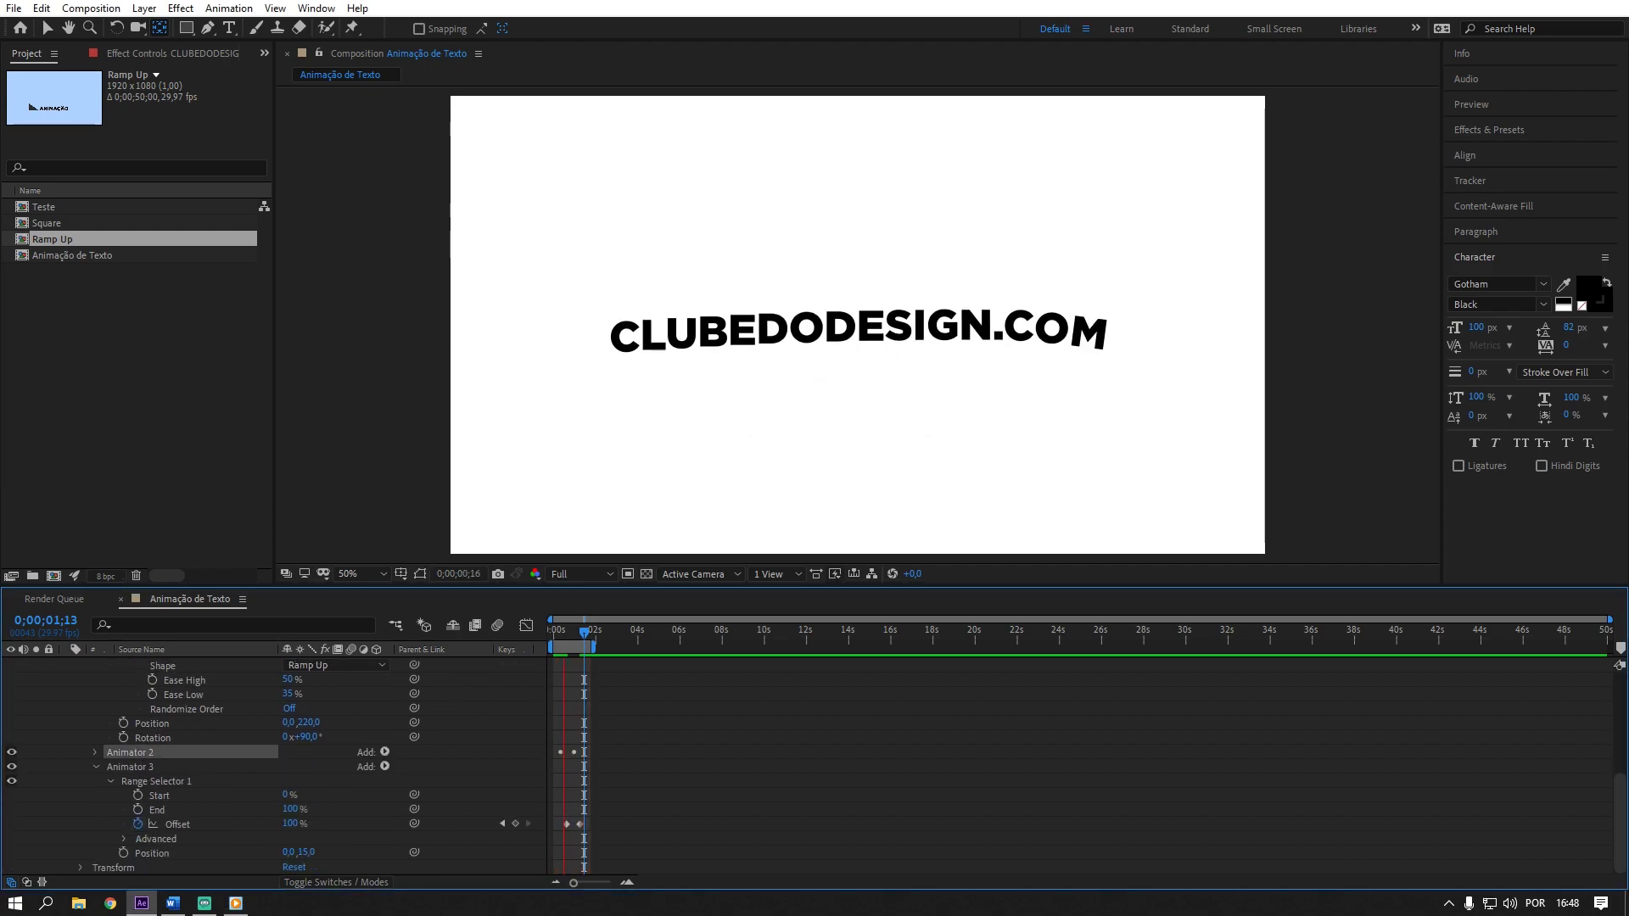
{"action": "left_click", "coordinate": [386, 752]}
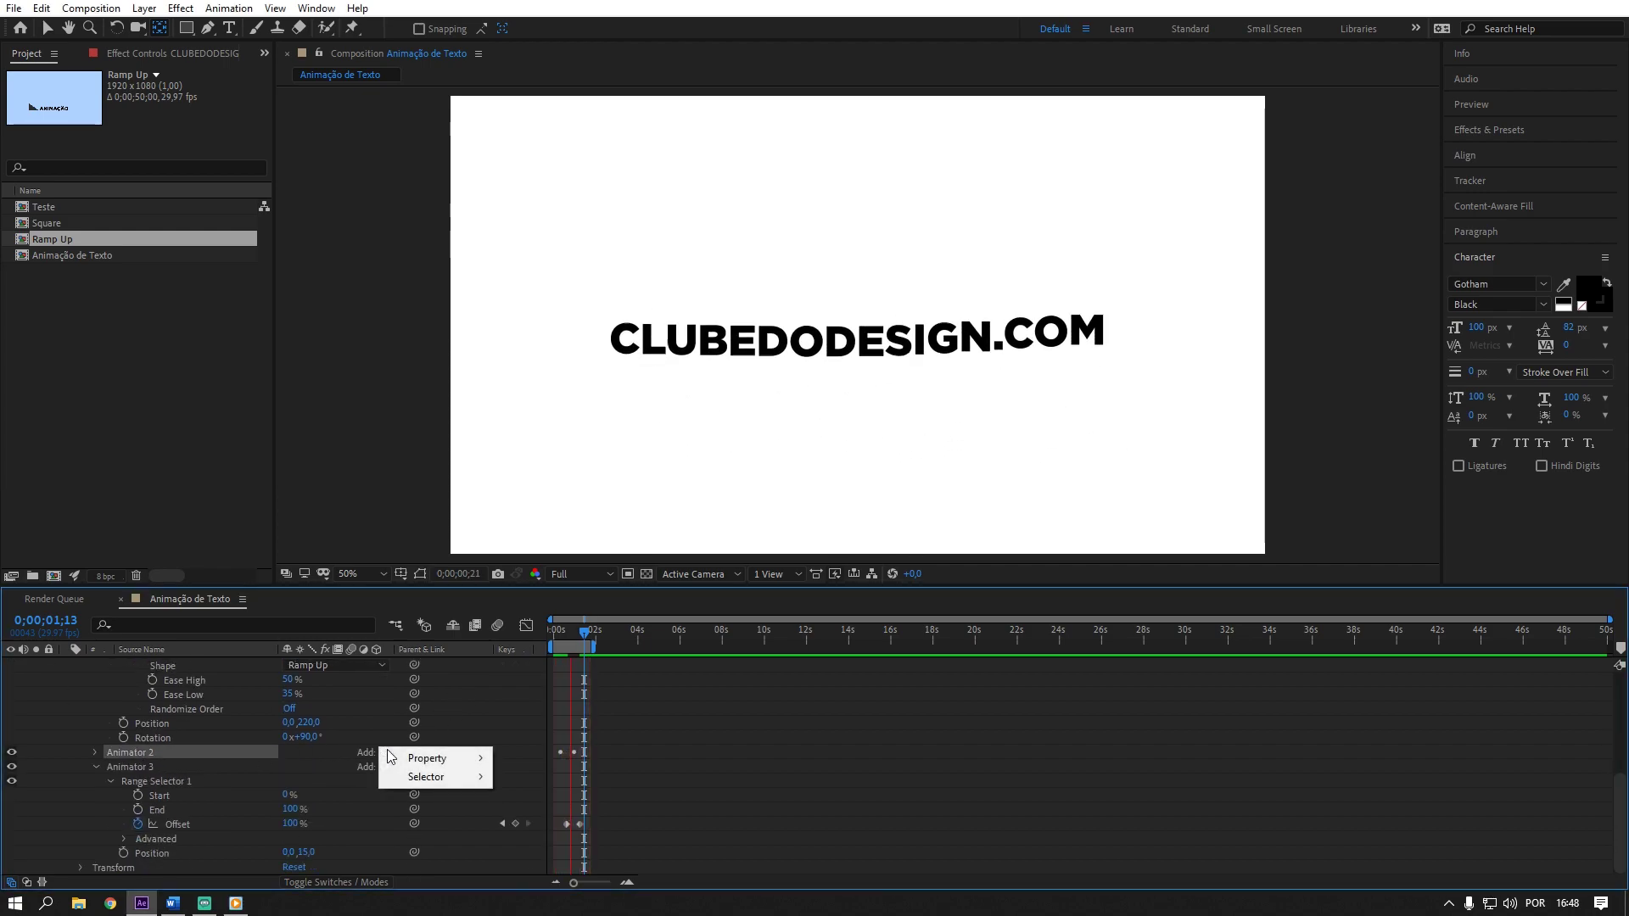
{"action": "mouse_move", "coordinate": [403, 759]}
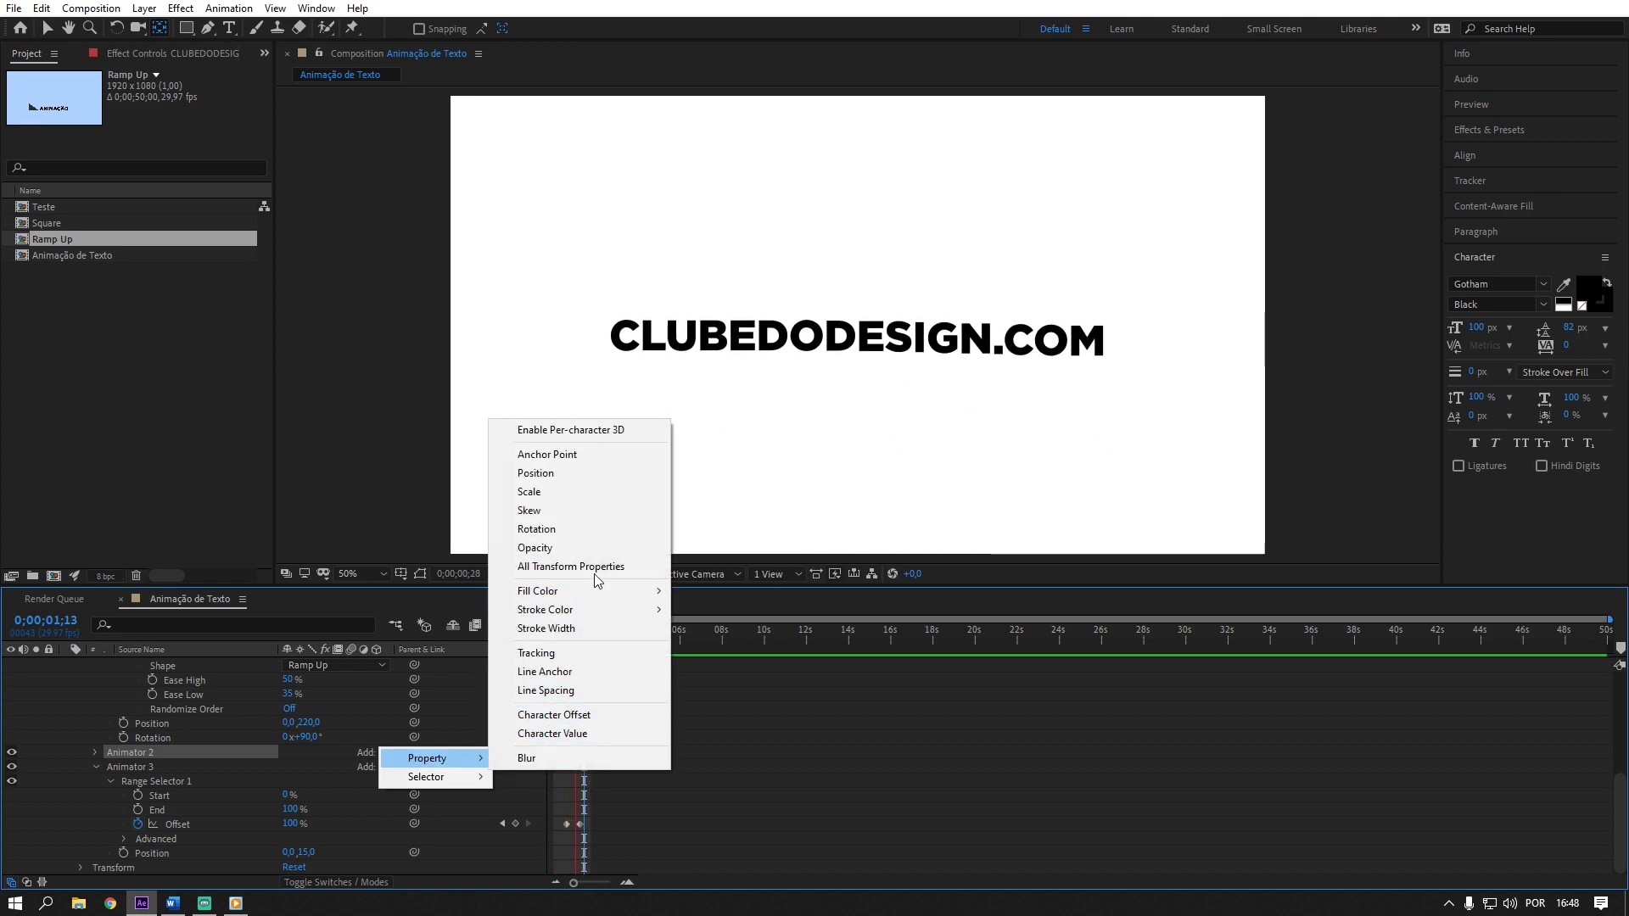
{"action": "left_click", "coordinate": [574, 530]}
{"action": "left_click", "coordinate": [303, 851]}
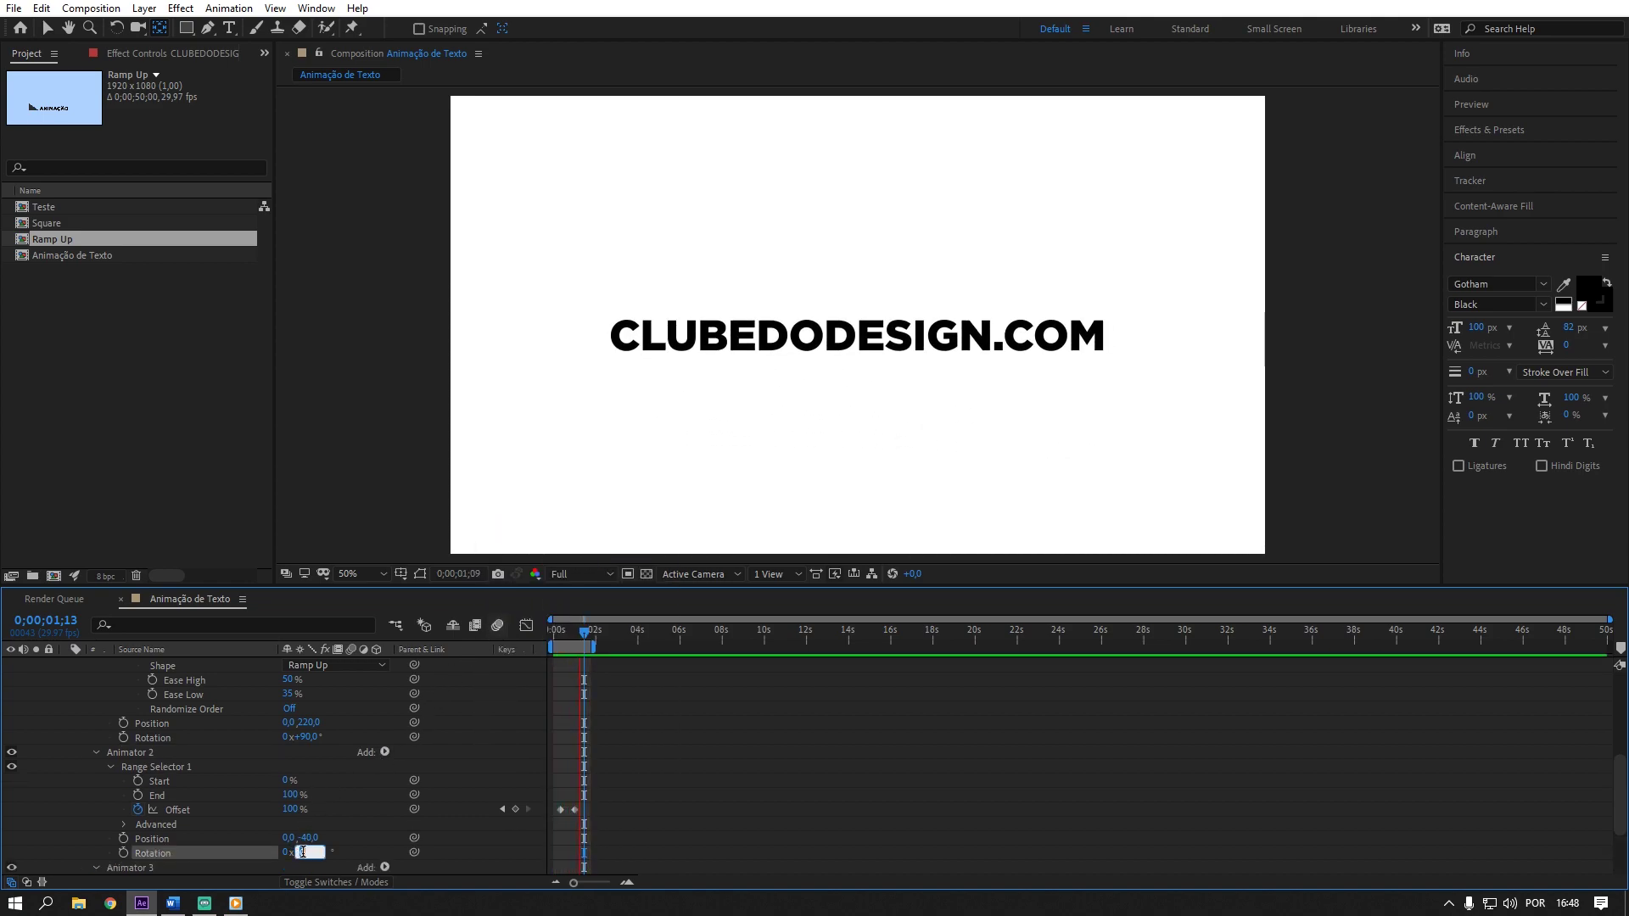
{"action": "type", "text": "-20"}
{"action": "left_click", "coordinate": [472, 820]}
- Add a Rotation property to Animator 3, set it to 5°, and preview the animation
{"action": "scroll", "coordinate": [469, 819], "scroll_direction": "down", "scroll_amount": 2}
{"action": "left_click", "coordinate": [384, 782]}
{"action": "left_click", "coordinate": [385, 782]}
{"action": "mouse_move", "coordinate": [426, 787]}
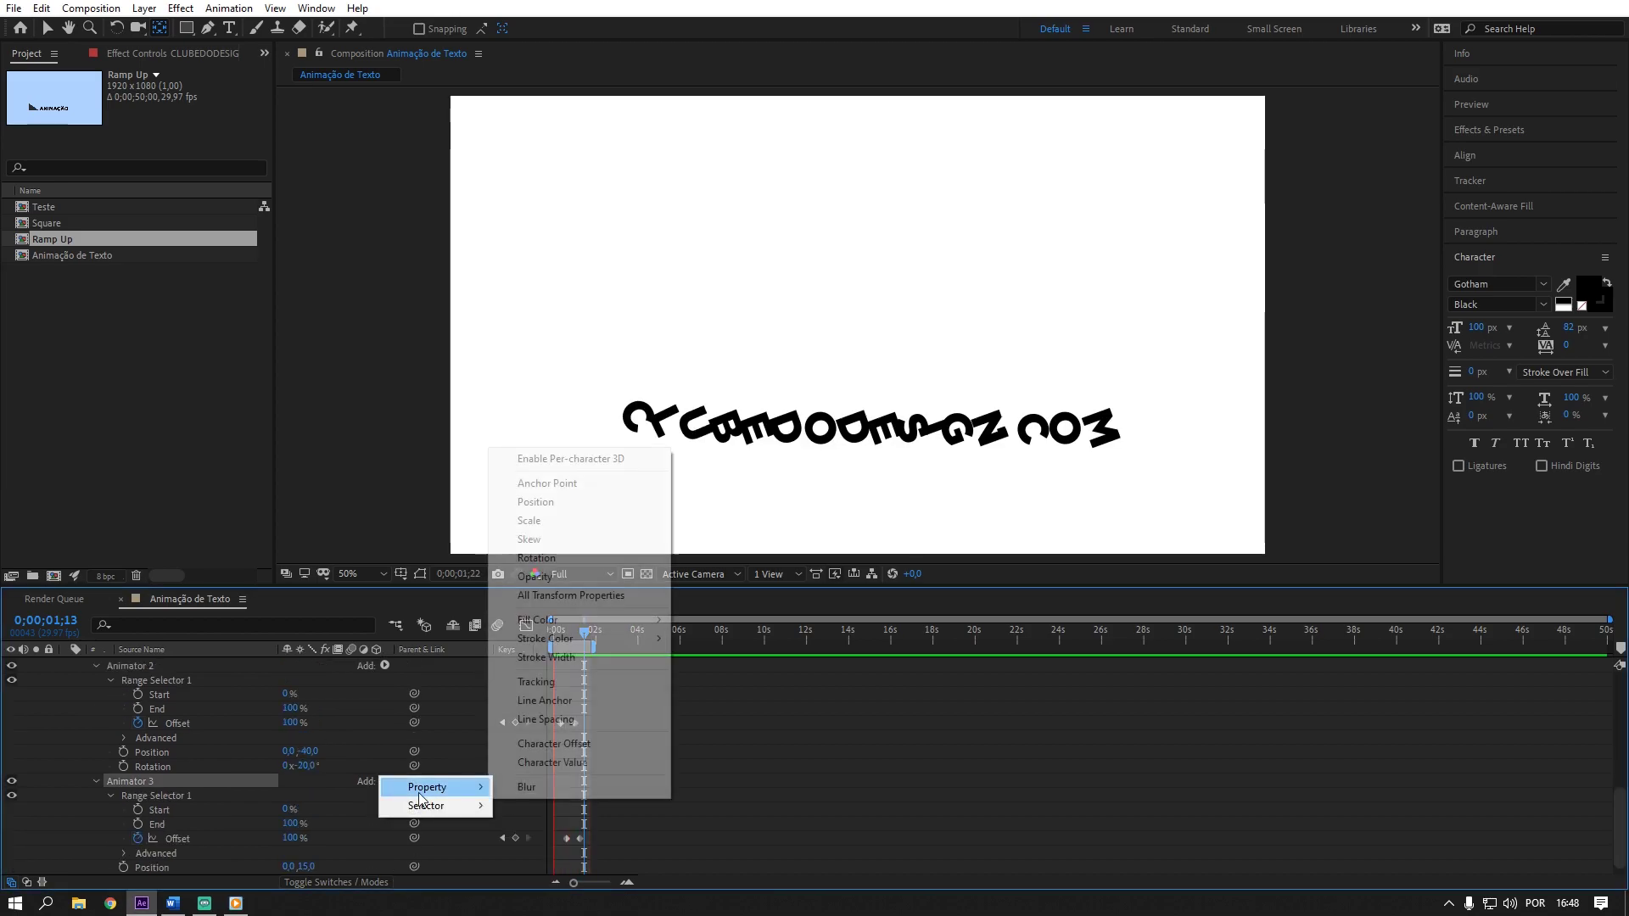
{"action": "left_click", "coordinate": [553, 557]}
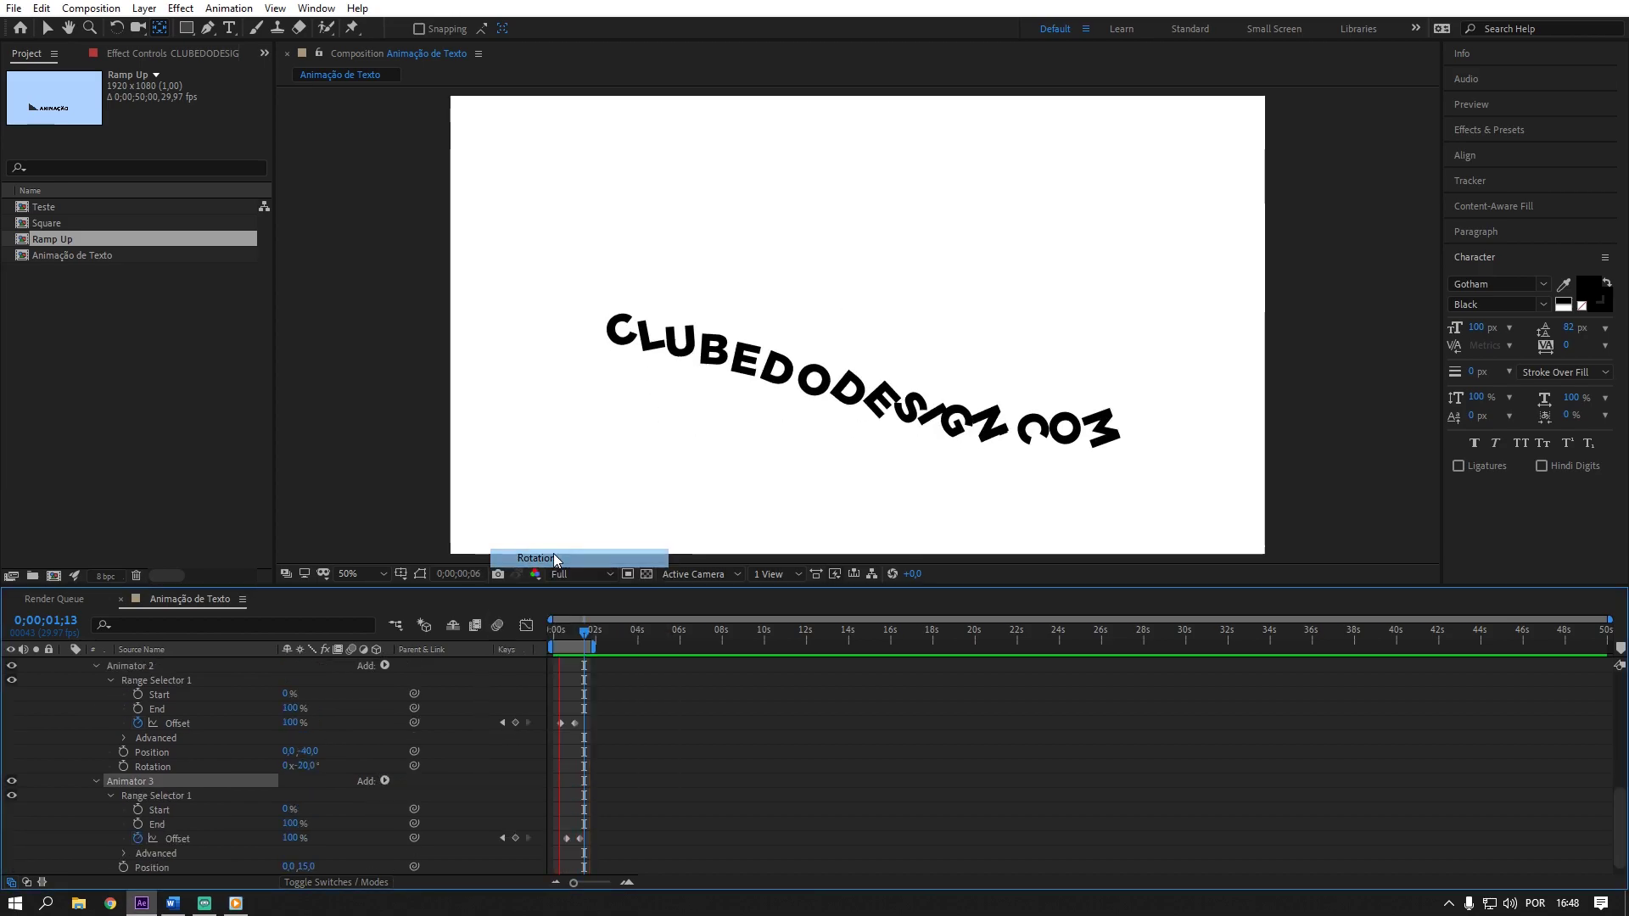
{"action": "left_click", "coordinate": [302, 853]}
{"action": "type", "text": "5"}
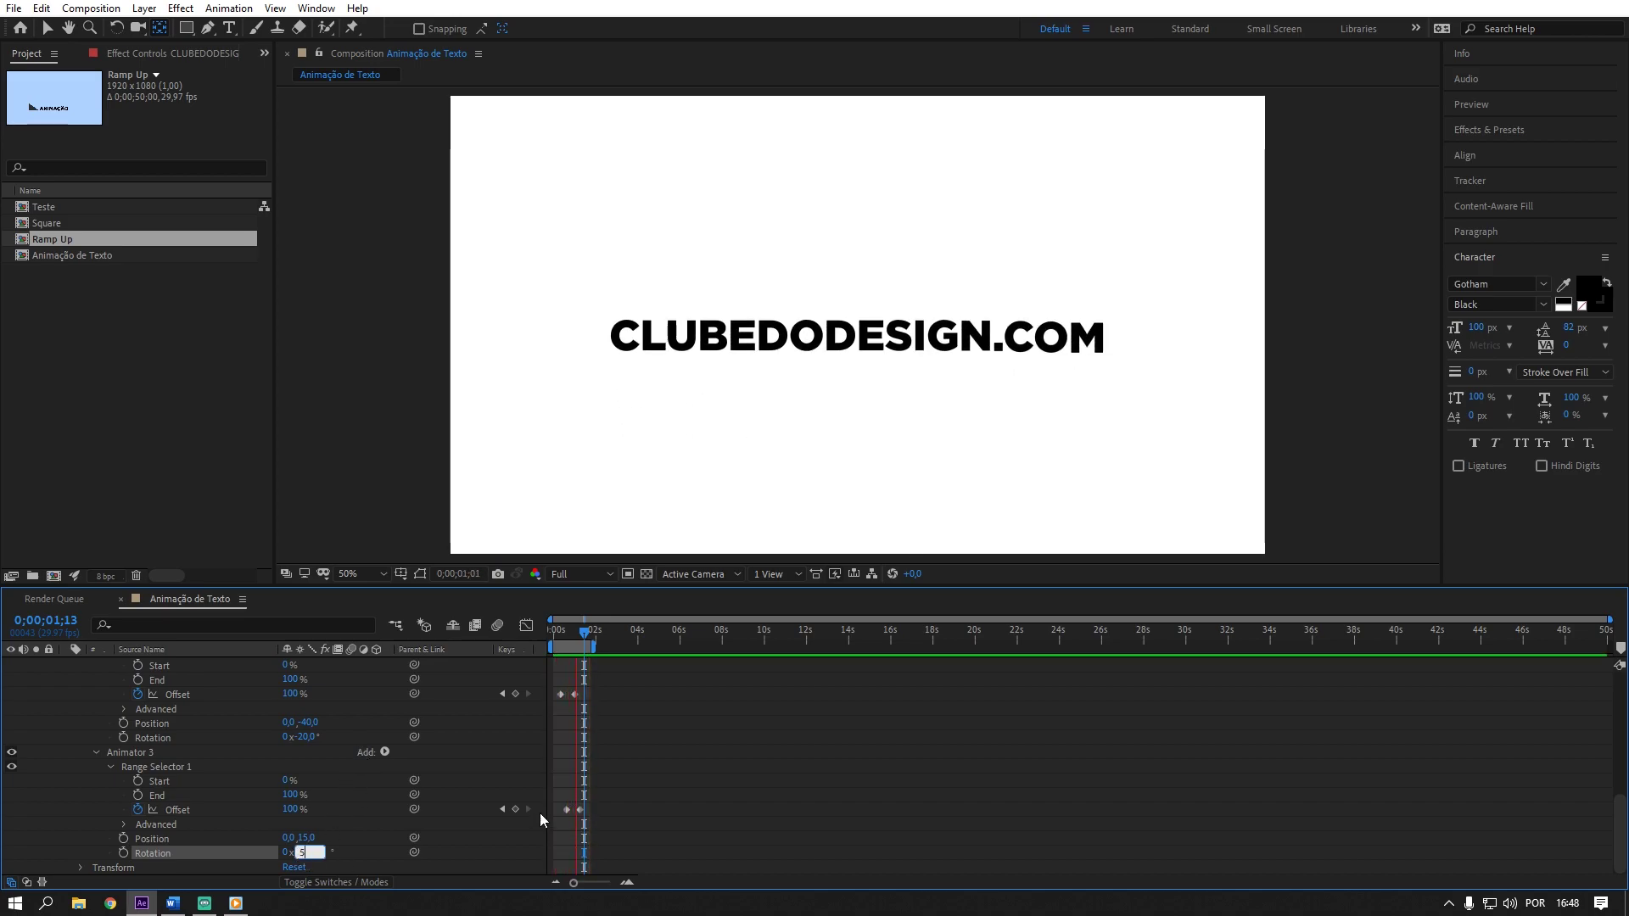
{"action": "key", "text": "Return"}
{"action": "key", "text": "space"}
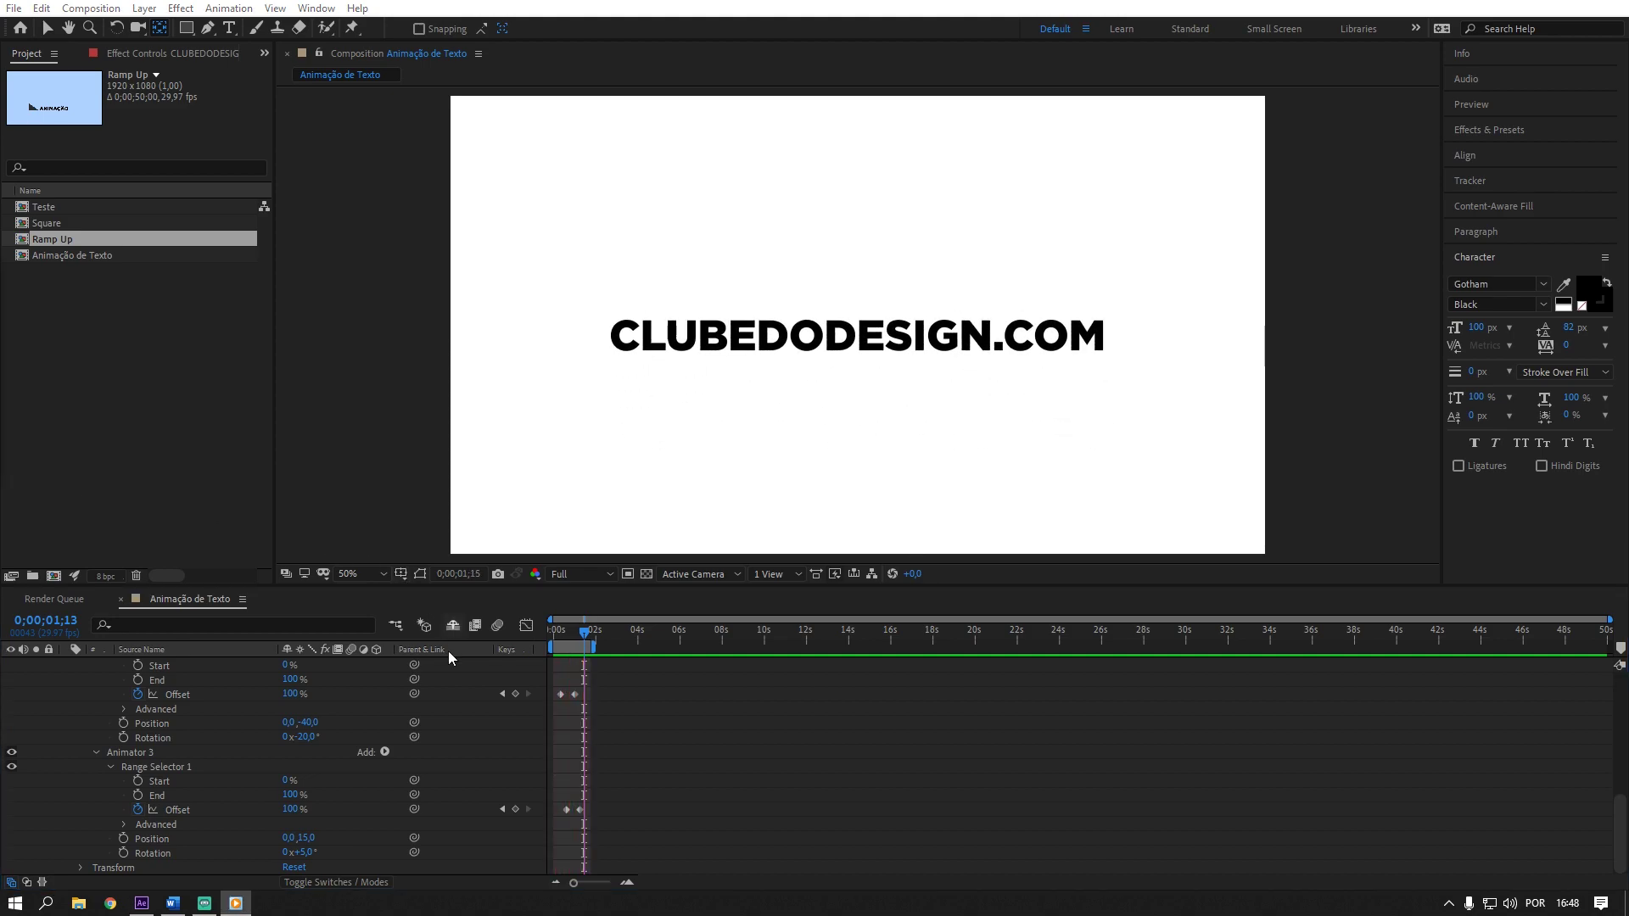
- Add an Opacity property to Animator 1 and set it to 0%
{"action": "scroll", "coordinate": [463, 723], "scroll_direction": "up", "scroll_amount": 4}
{"action": "scroll", "coordinate": [464, 717], "scroll_direction": "up", "scroll_amount": 2}
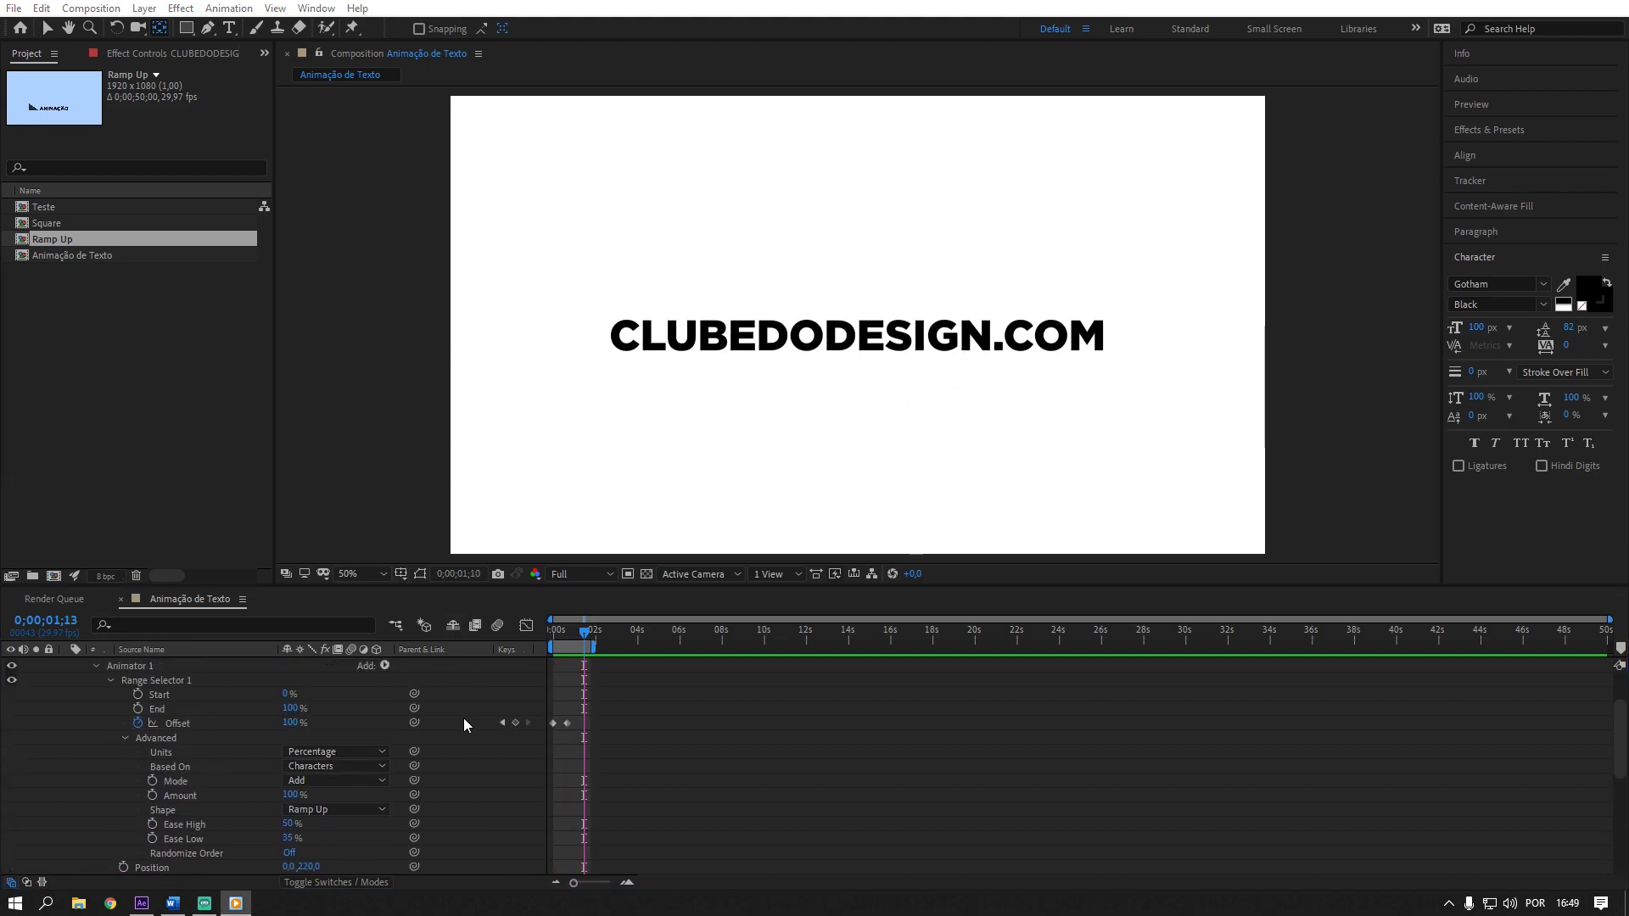
{"action": "left_click", "coordinate": [135, 666]}
{"action": "scroll", "coordinate": [135, 671], "scroll_direction": "up", "scroll_amount": 1}
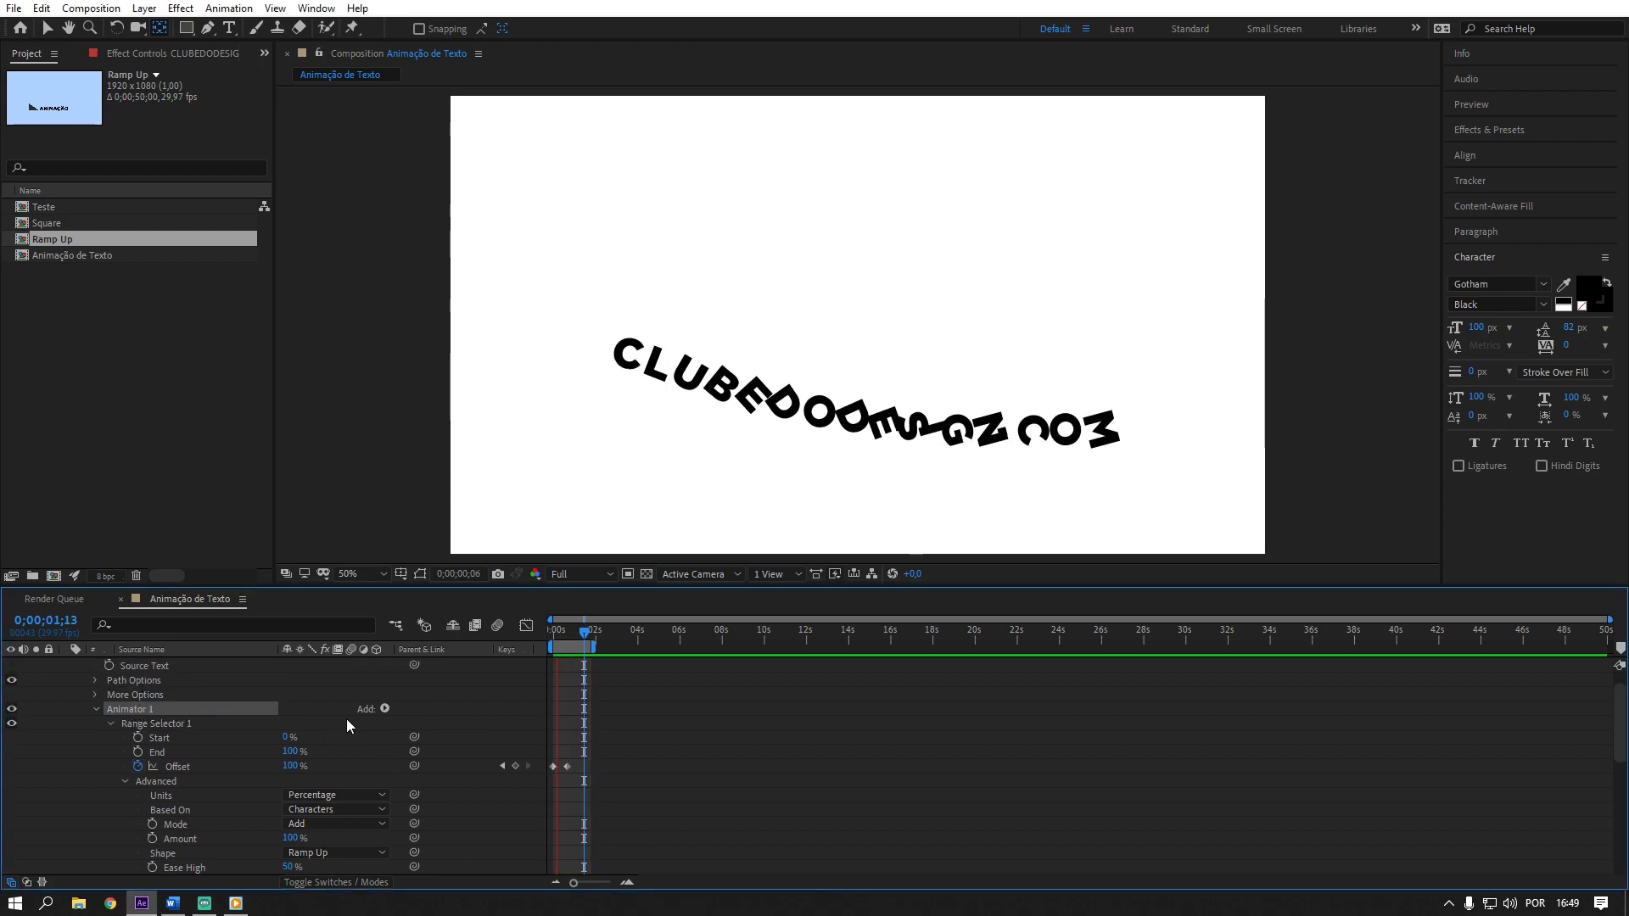
{"action": "left_click", "coordinate": [385, 709]}
{"action": "mouse_move", "coordinate": [405, 720]}
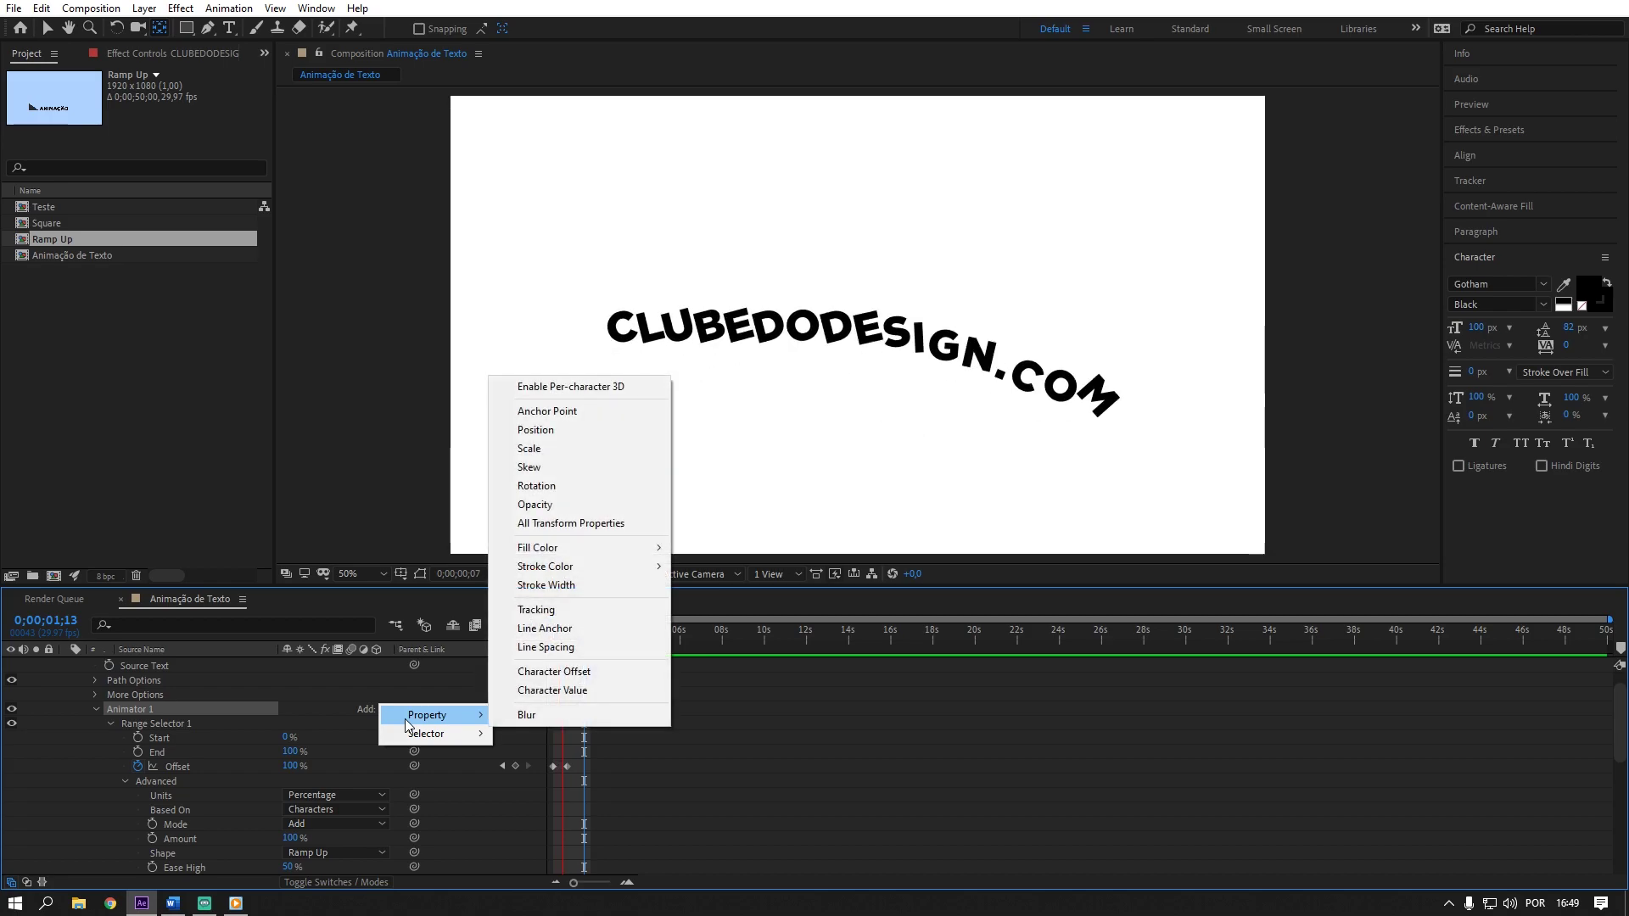
{"action": "left_click", "coordinate": [550, 505]}
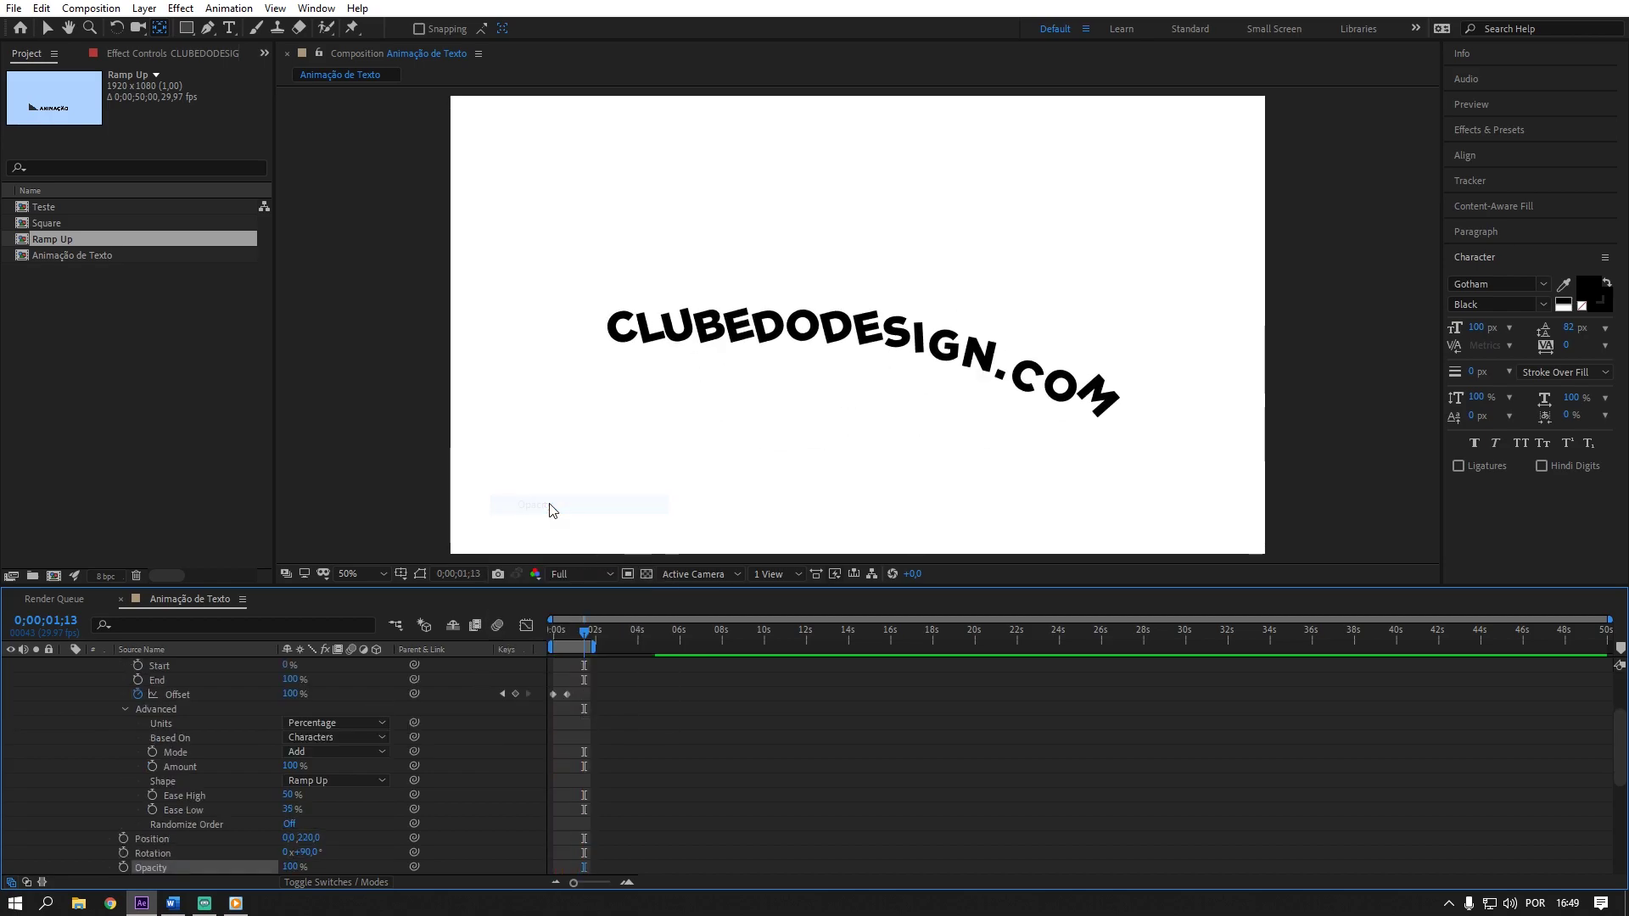
{"action": "left_click", "coordinate": [297, 869]}
{"action": "type", "text": "50"}
{"action": "key", "text": "Return"}
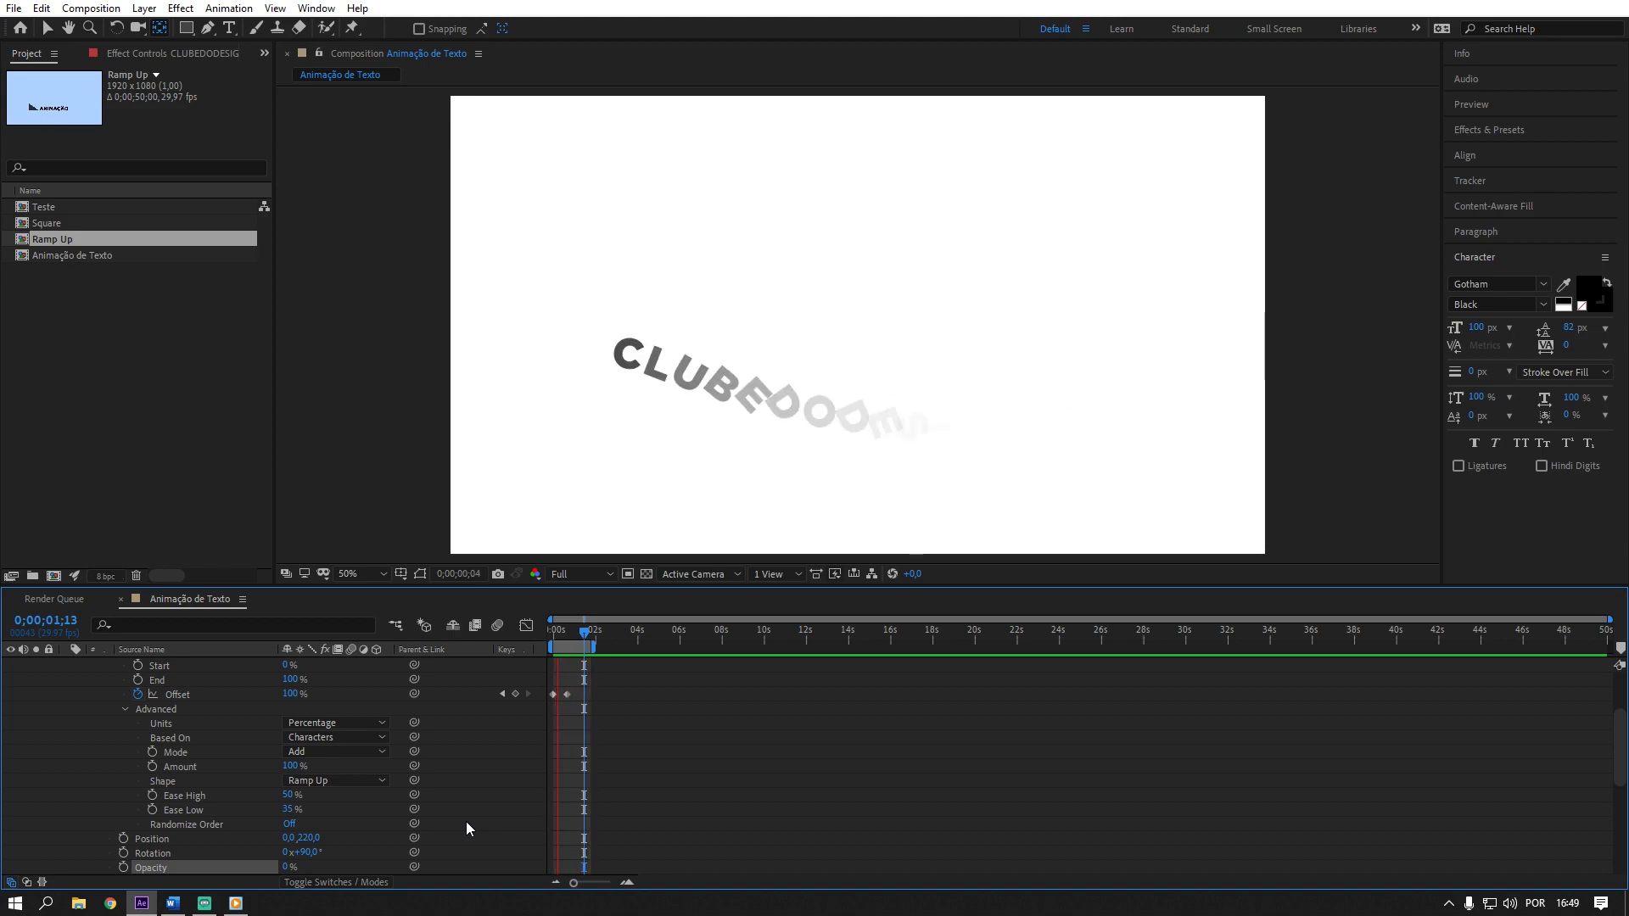
- Collapse the properties of Animators 1, 2 and 3 on the CLUBEDODESIGN.COM layer
{"action": "scroll", "coordinate": [236, 781], "scroll_direction": "up", "scroll_amount": 2}
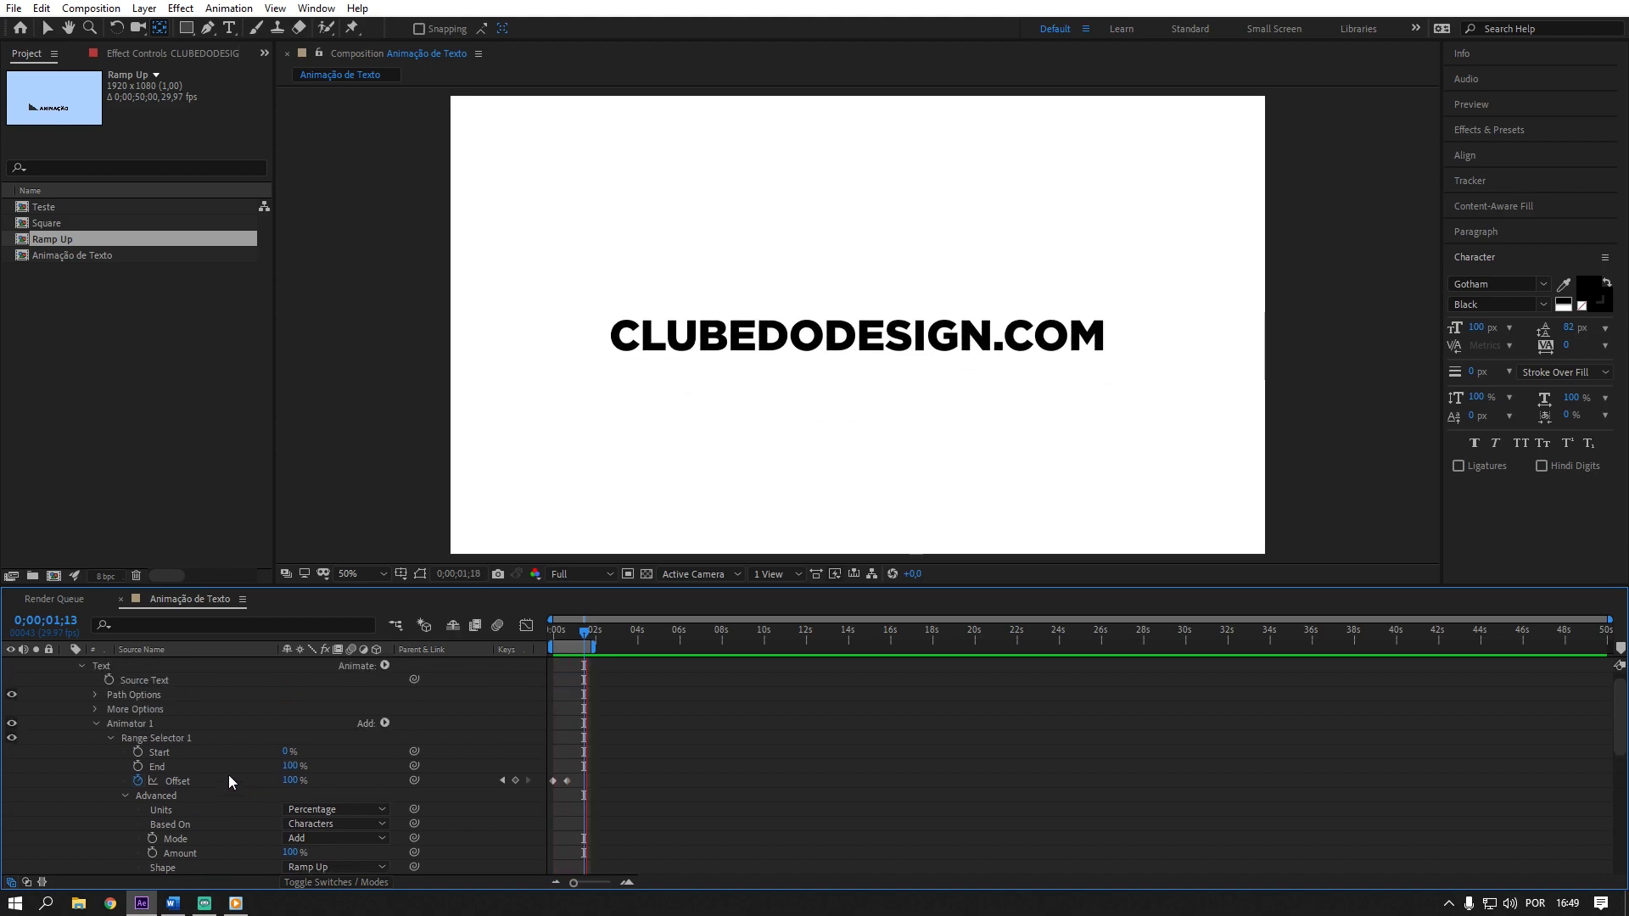
{"action": "left_click", "coordinate": [95, 725]}
{"action": "left_click", "coordinate": [98, 739]}
{"action": "left_click", "coordinate": [97, 752]}
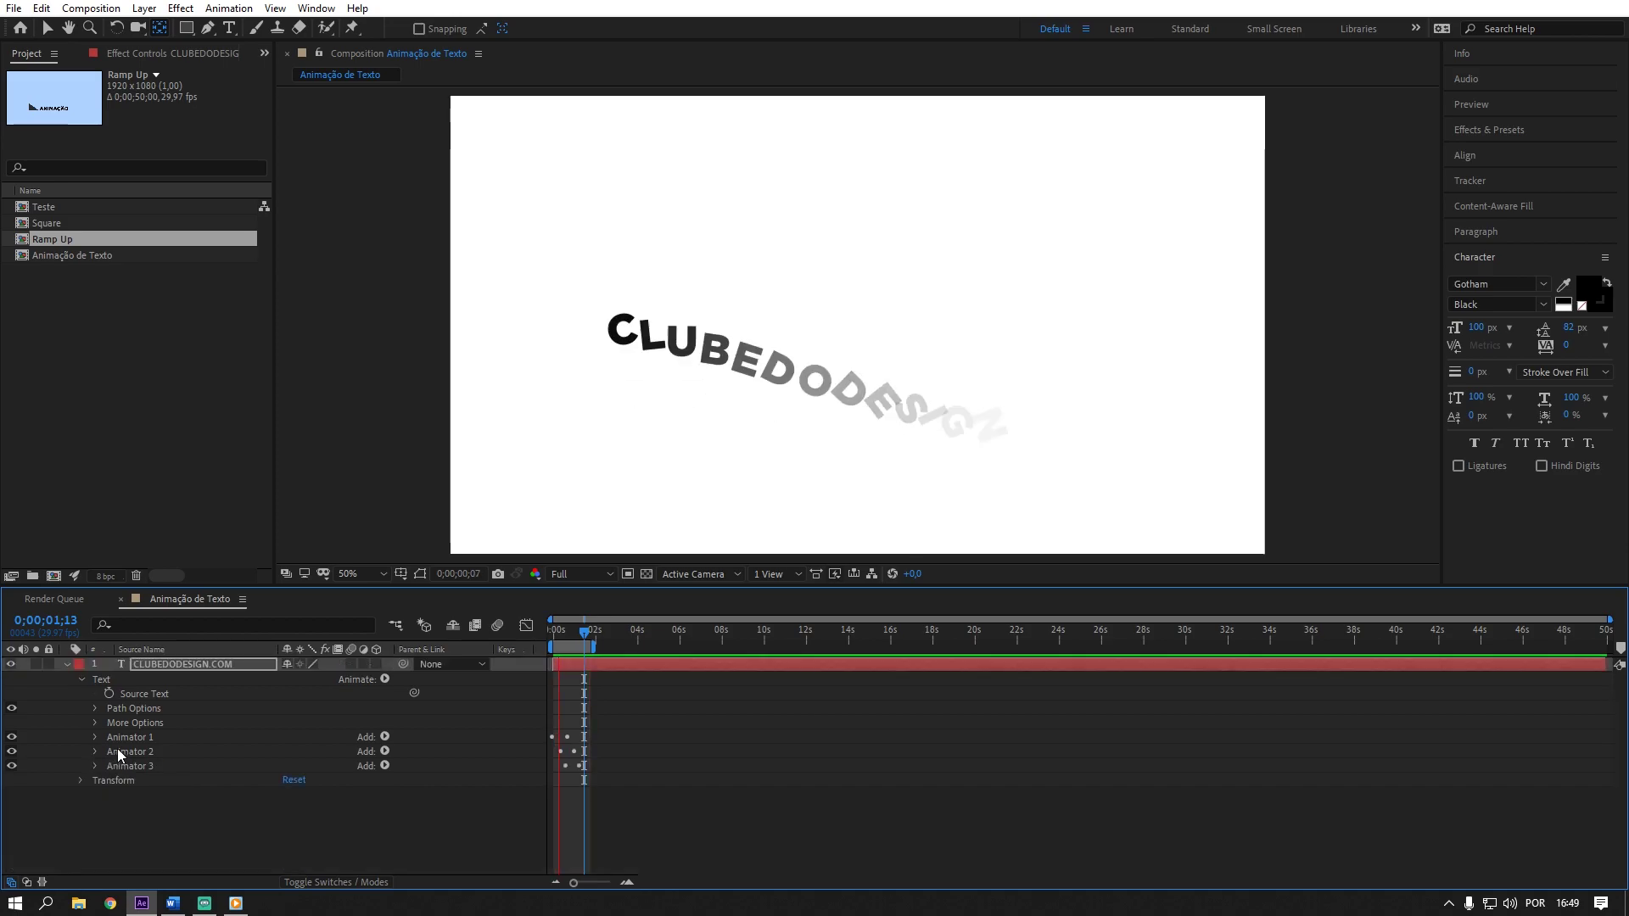
- Select Animators 1, 2 and 3 together and look up the command for saving them as an animation preset
{"action": "left_click", "coordinate": [139, 738]}
{"action": "left_click", "coordinate": [141, 751], "text": "shift"}
{"action": "left_click", "coordinate": [141, 766], "text": "shift"}
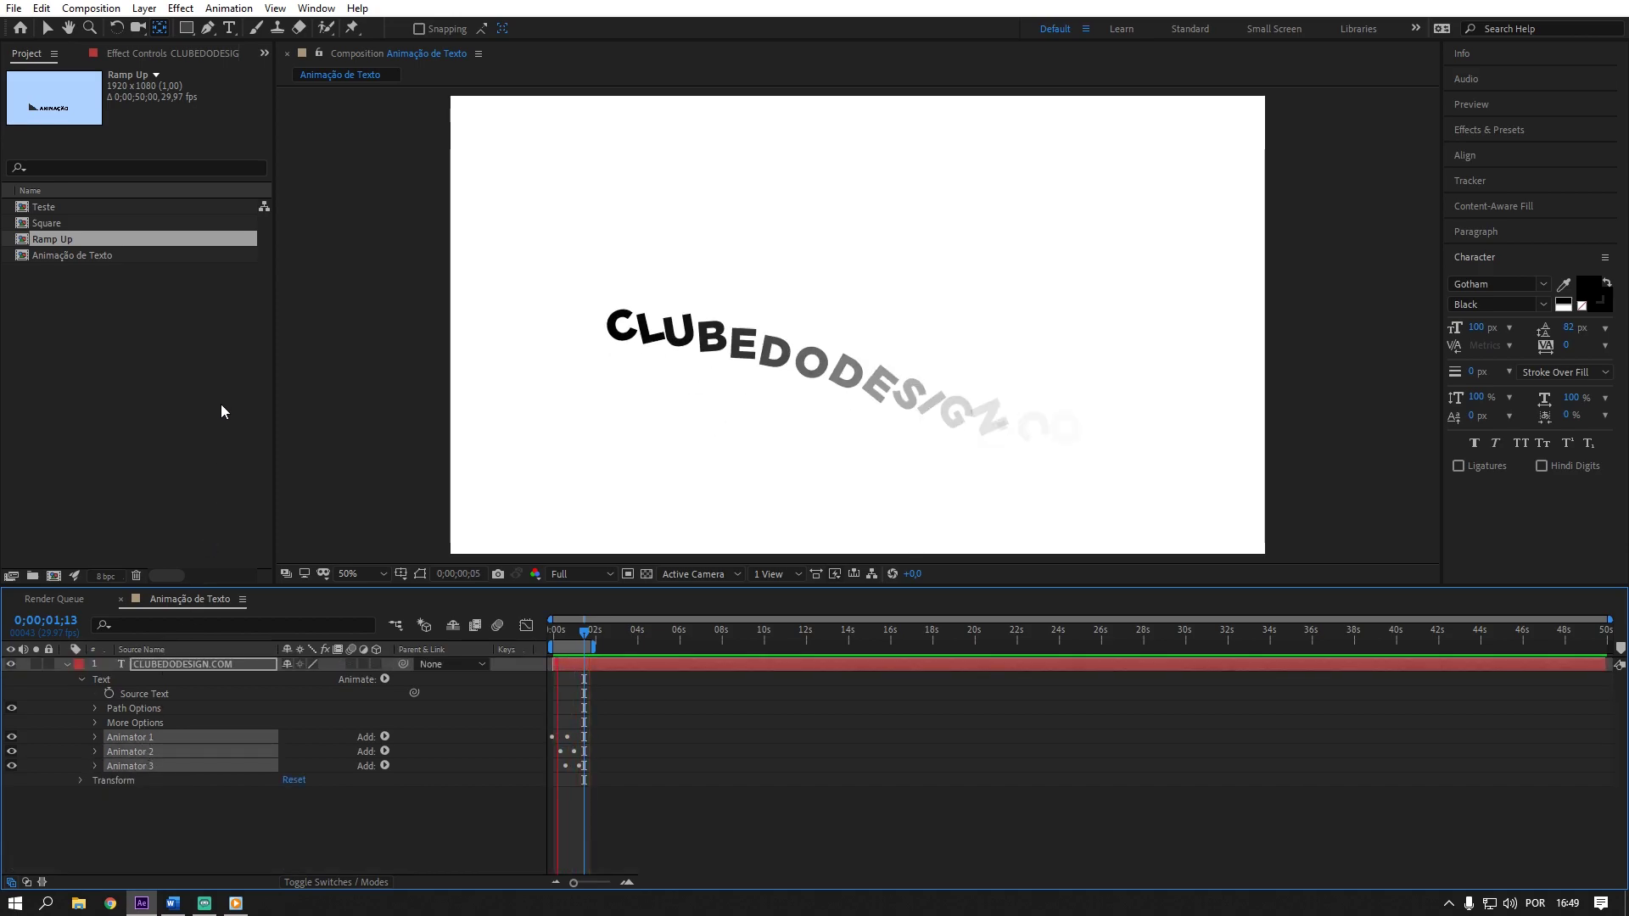
{"action": "left_click", "coordinate": [218, 7]}
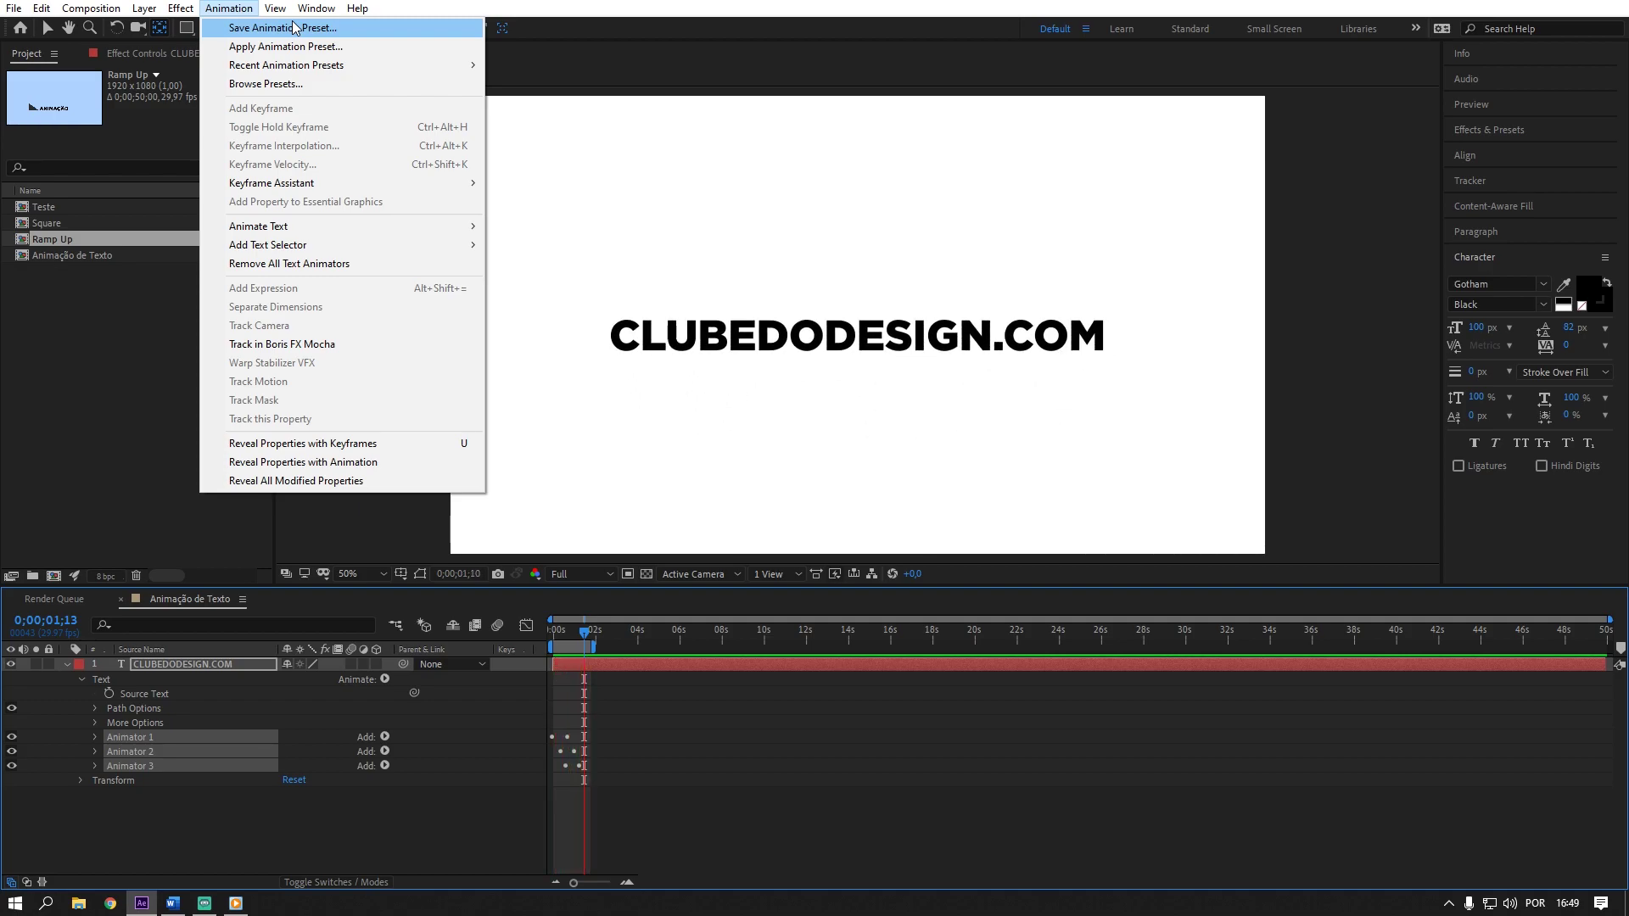
{"action": "left_click", "coordinate": [359, 811]}
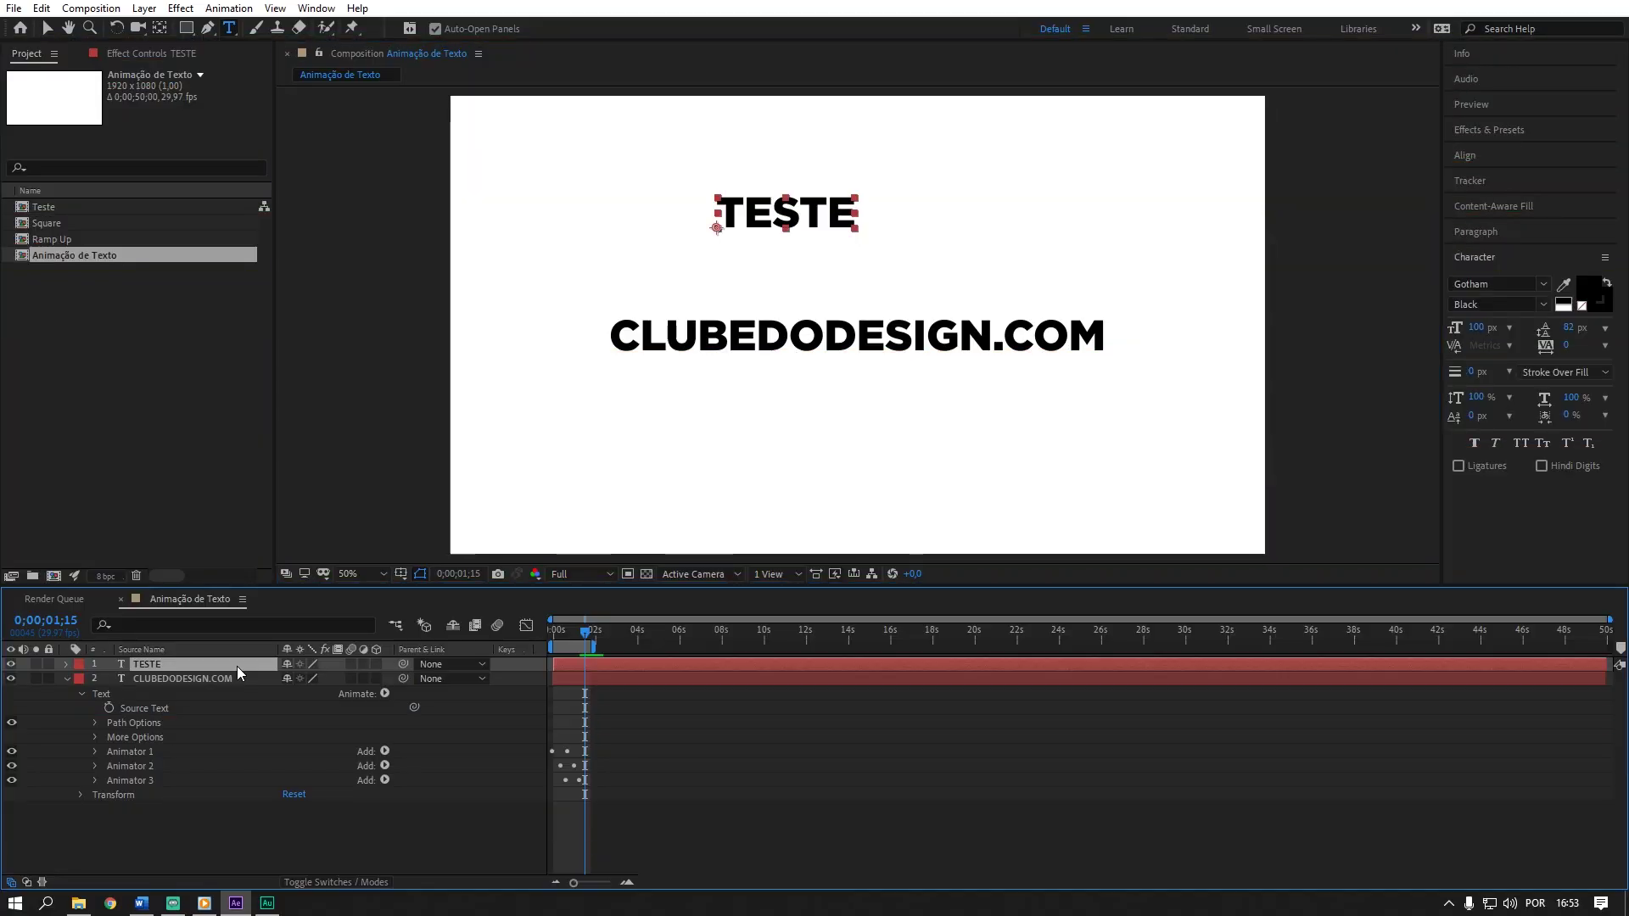
- Apply the Elegant Fade In animation preset to the TESTE text layer
{"action": "left_click", "coordinate": [1486, 131]}
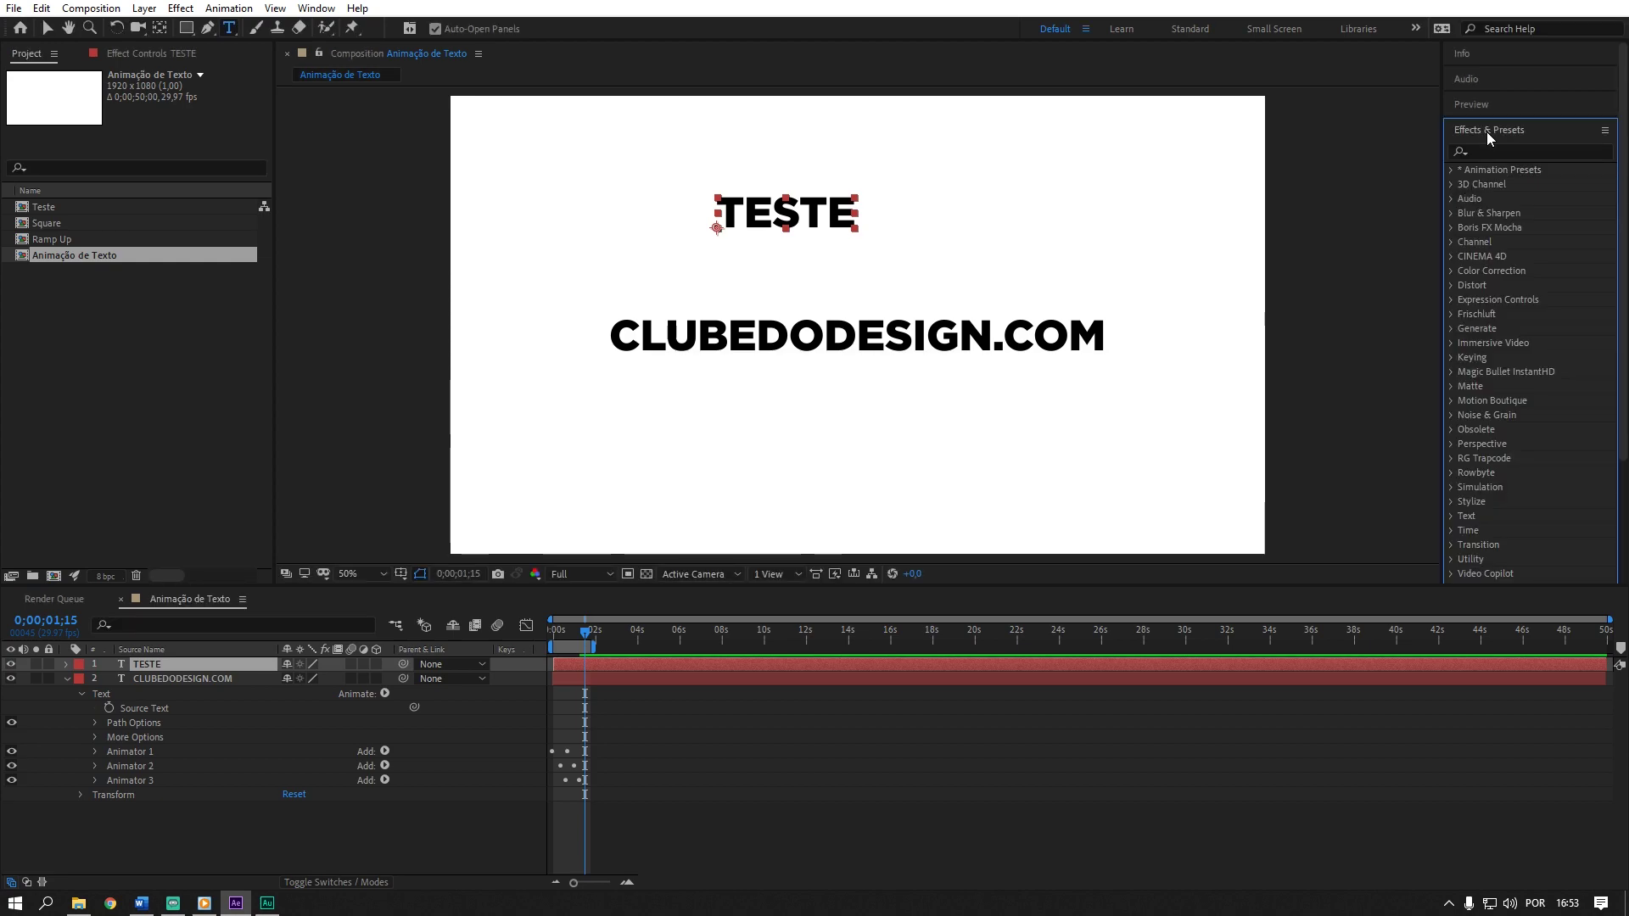
{"action": "left_click", "coordinate": [1450, 170]}
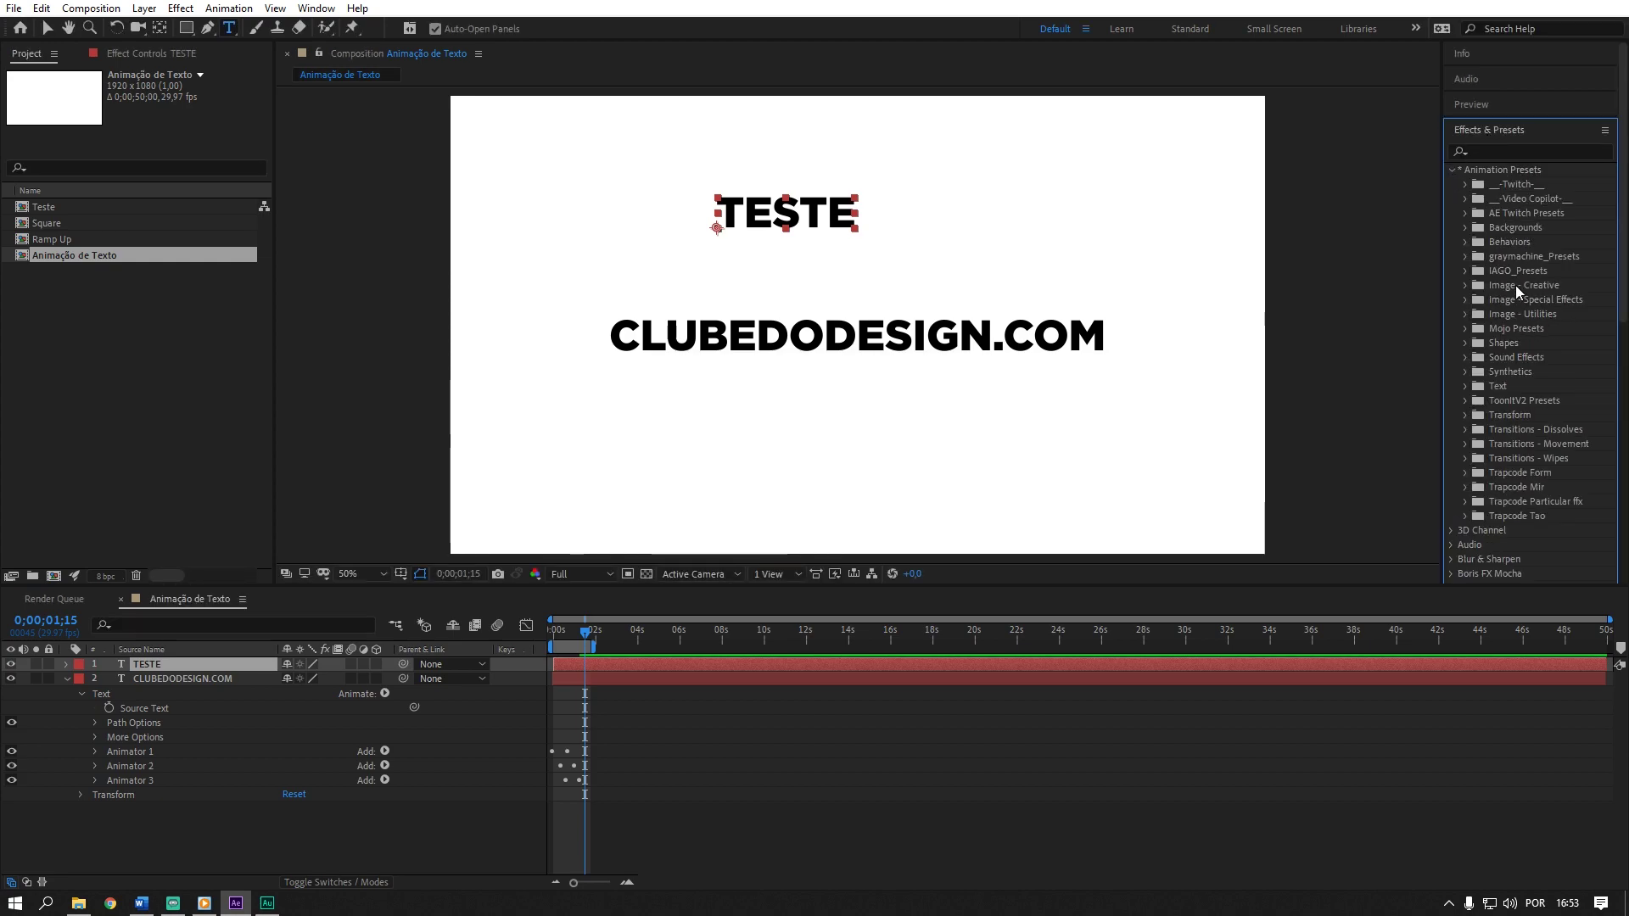
{"action": "left_click", "coordinate": [1466, 271]}
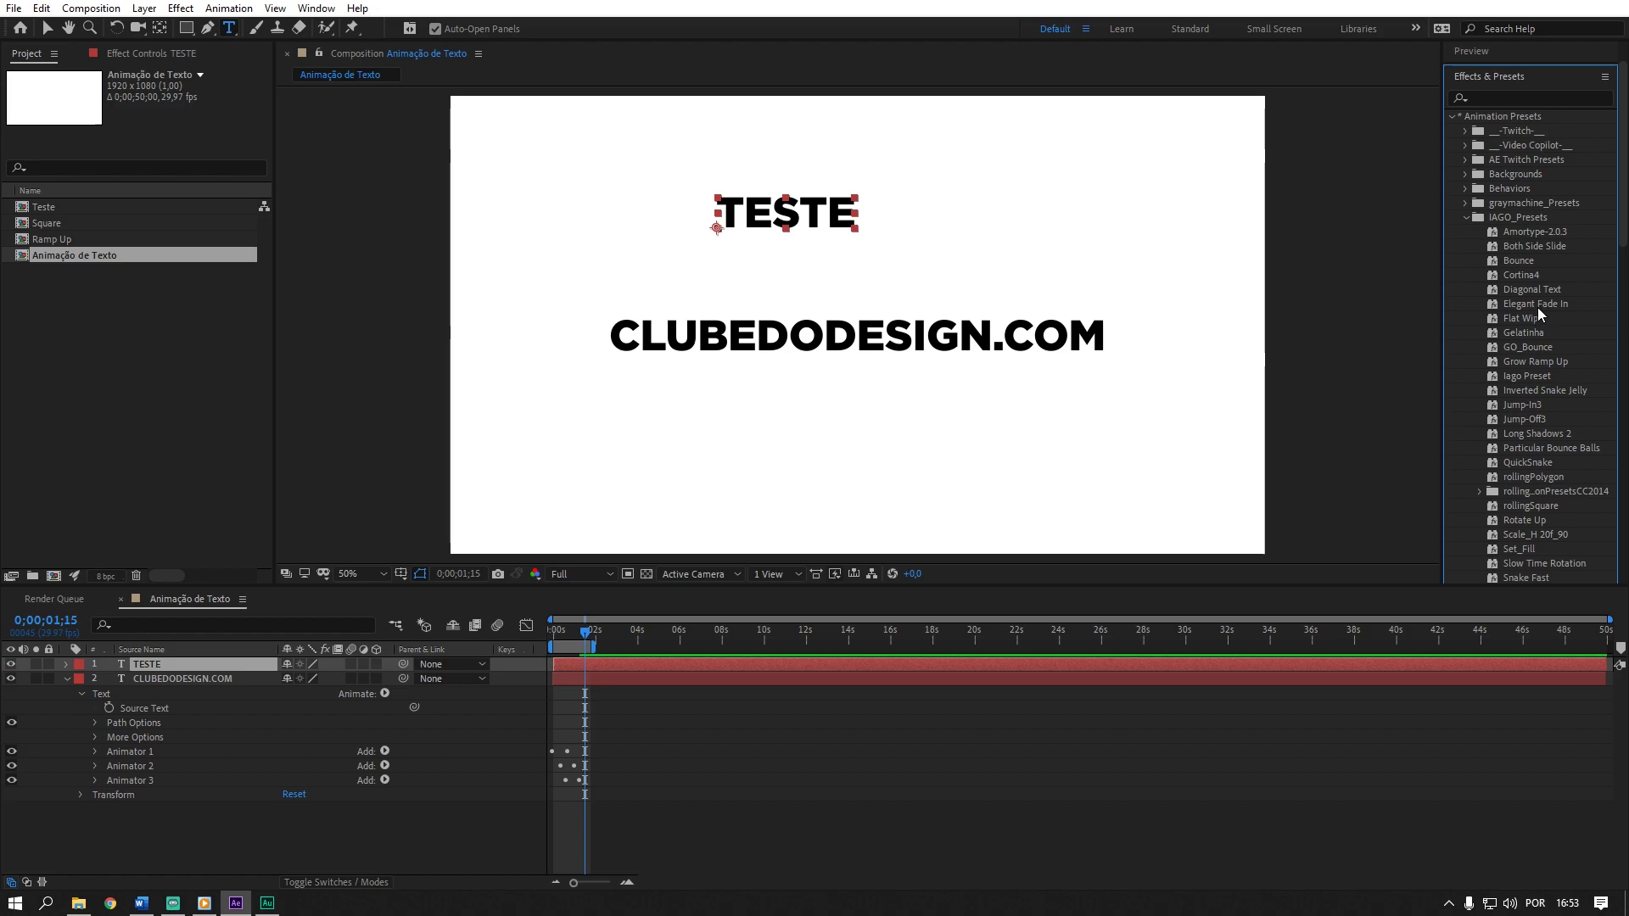
{"action": "left_click_drag", "start_coordinate": [1552, 304], "coordinate": [827, 219]}
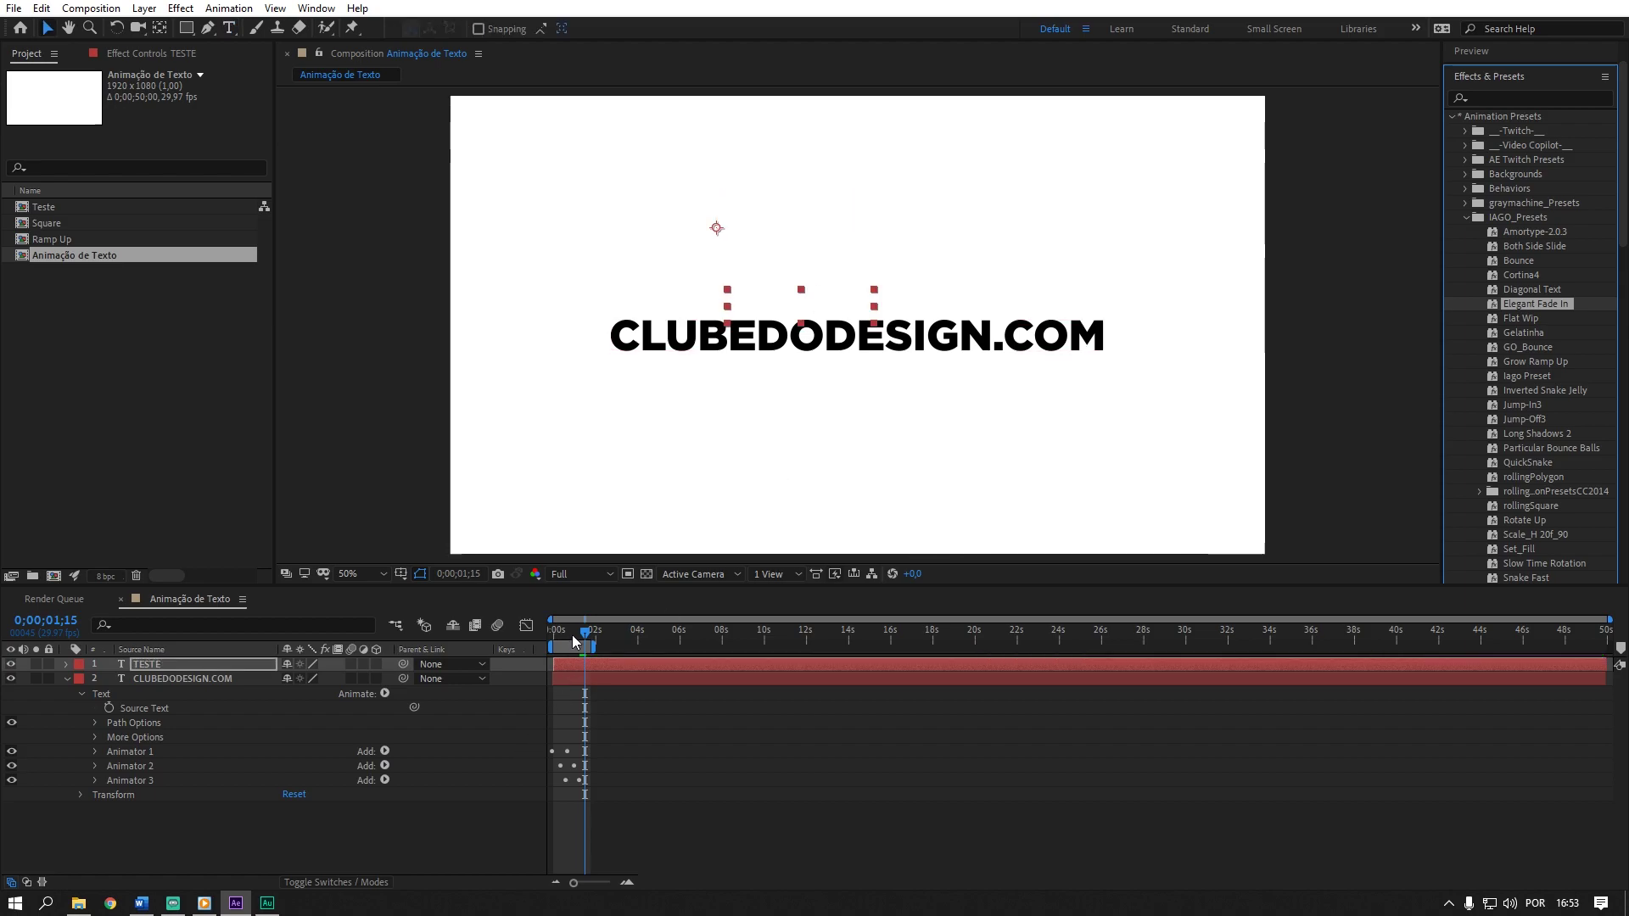
- Return to the first frame and preview the Elegant Fade In preset on the TESTE text
{"action": "left_click_drag", "start_coordinate": [572, 635], "coordinate": [531, 630]}
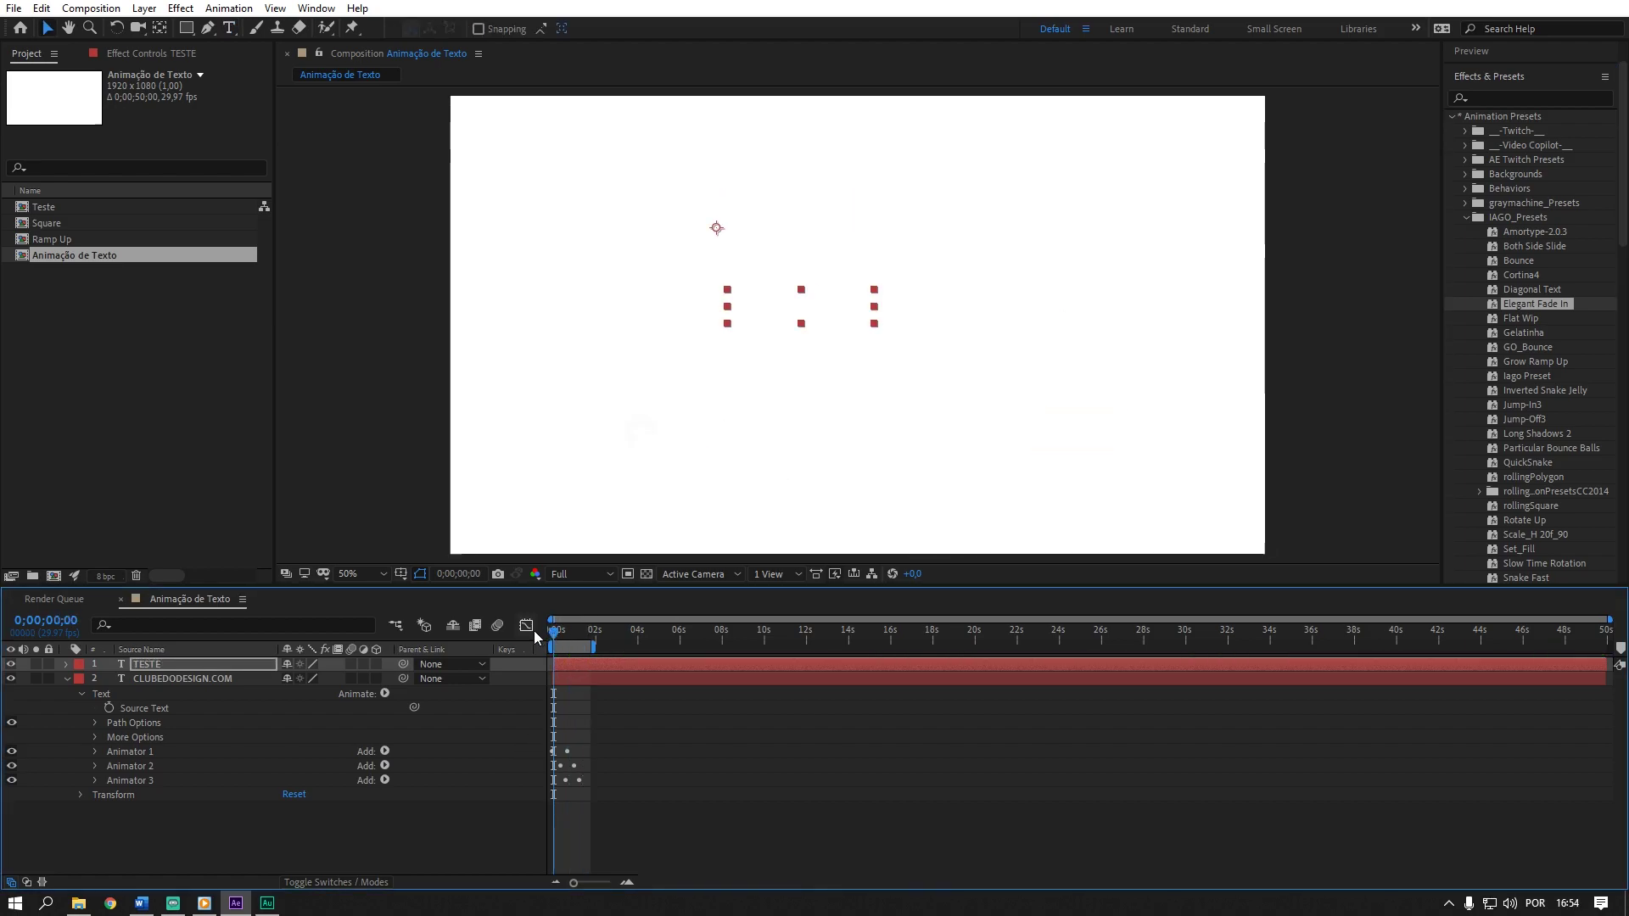
{"action": "key", "text": "space"}
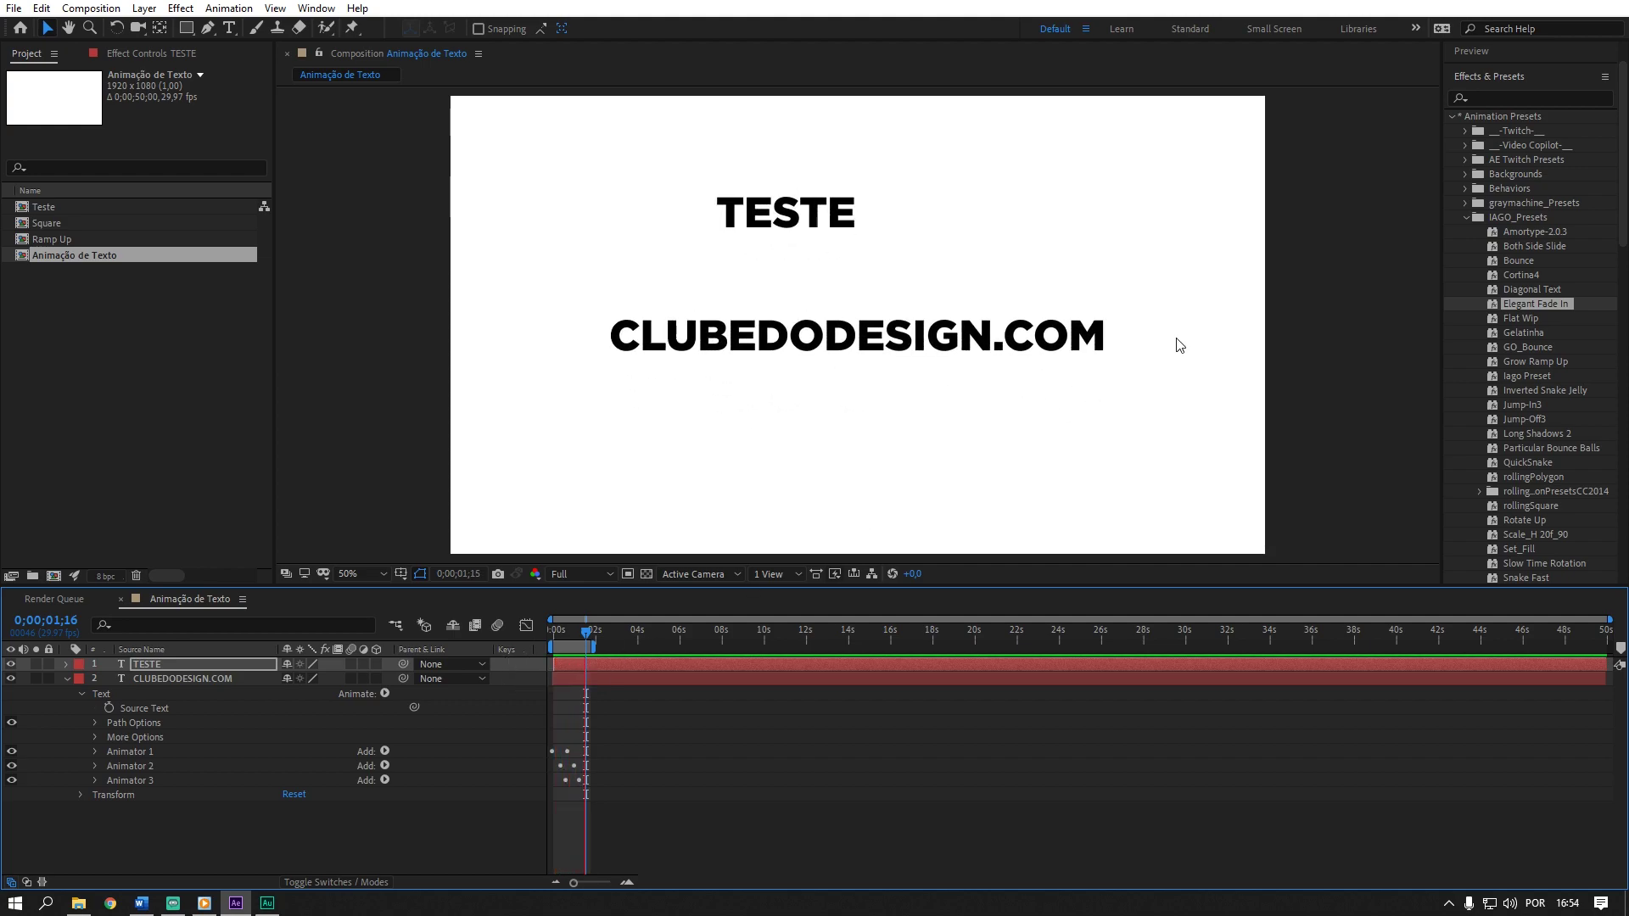
{"action": "key", "text": "space"}
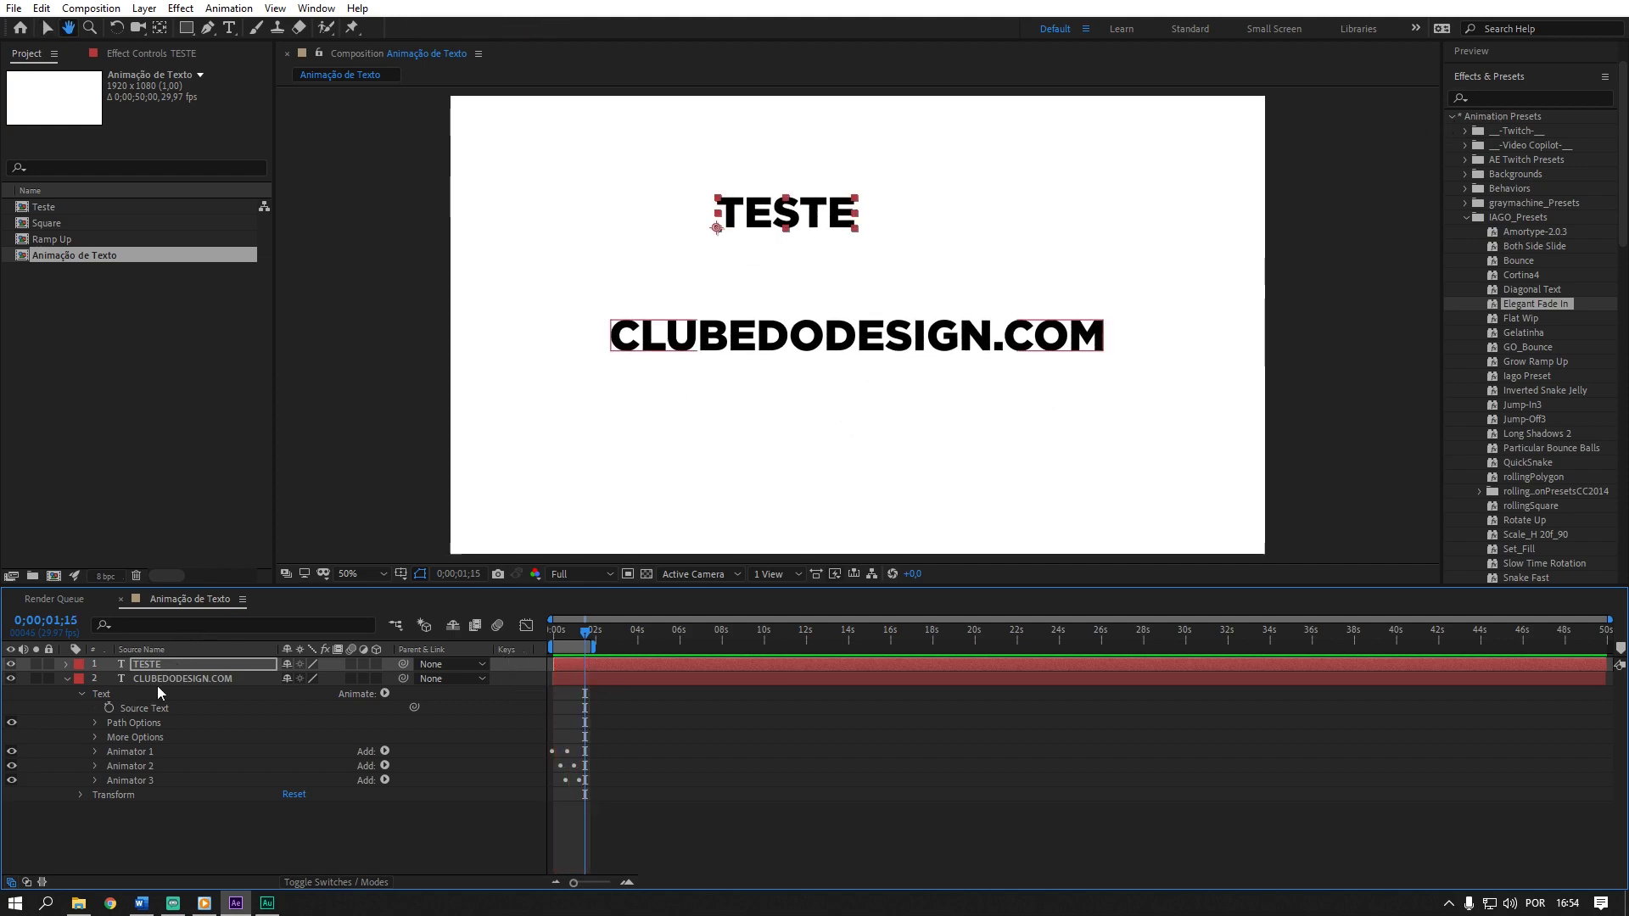